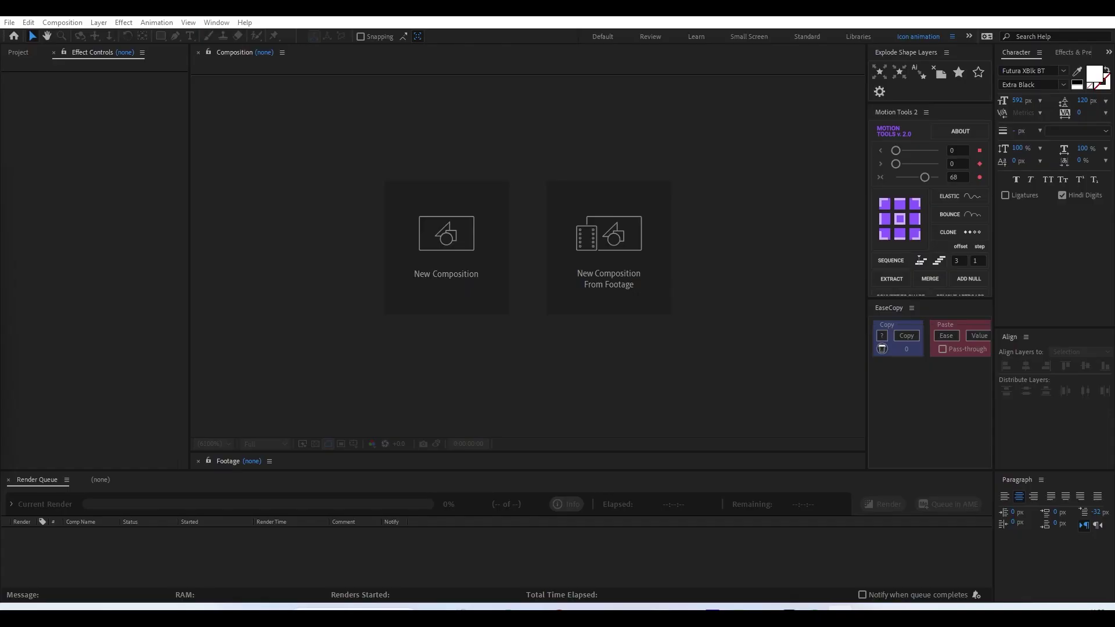
# - Create a new 1920x1080 composition with a duration of 5 seconds (0;00;05;00)
pyautogui.click(468, 239)
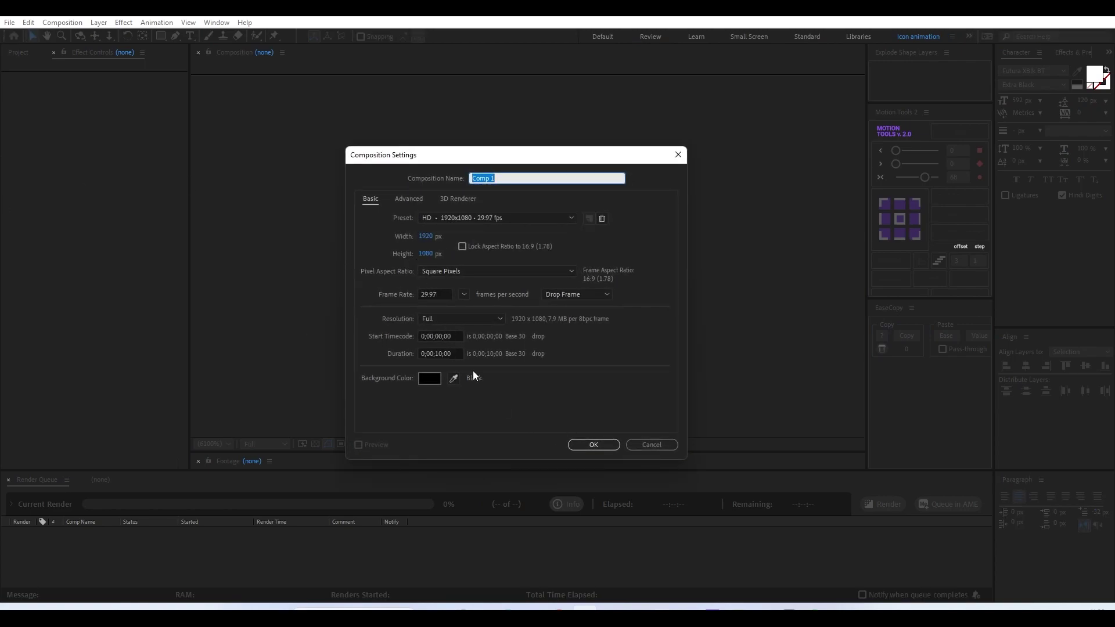
pyautogui.click(437, 353)
pyautogui.press('BackSpace')
pyautogui.press('BackSpace')
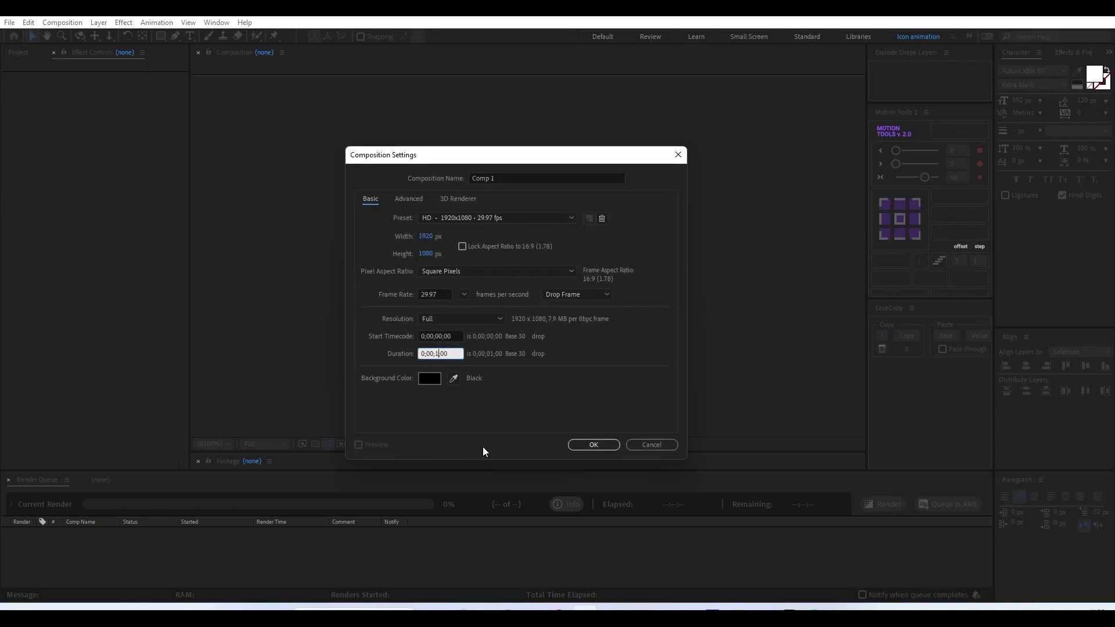
pyautogui.write('05')
pyautogui.click(538, 375)
pyautogui.click(604, 446)
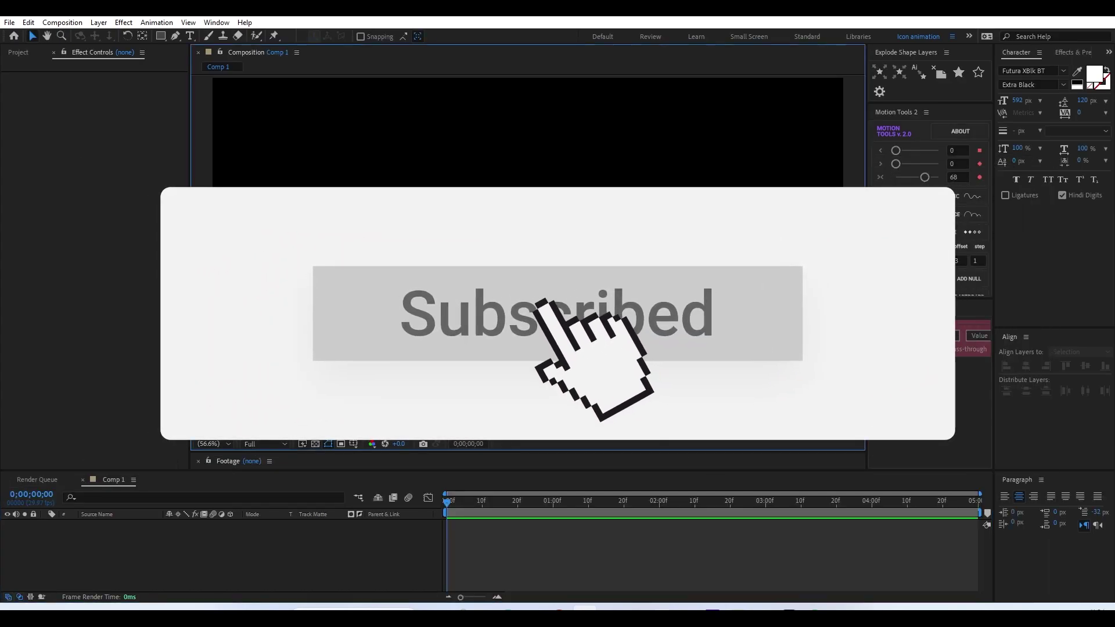
# - Add a text layer reading "Slice" and move it to roughly the middle of the frame
pyautogui.click(190, 37)
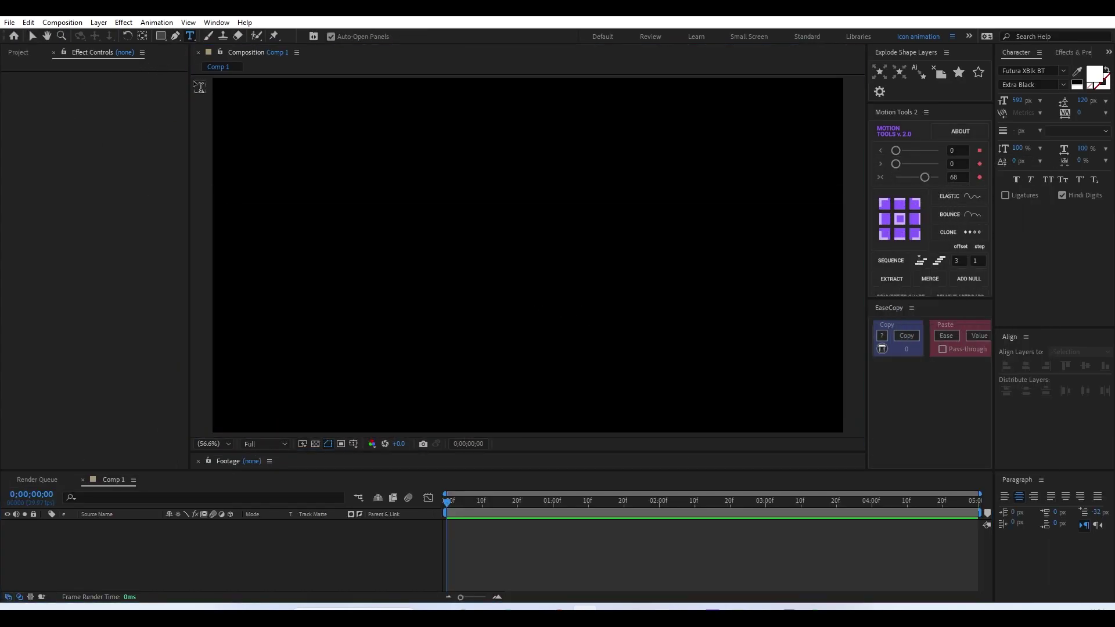
pyautogui.click(310, 273)
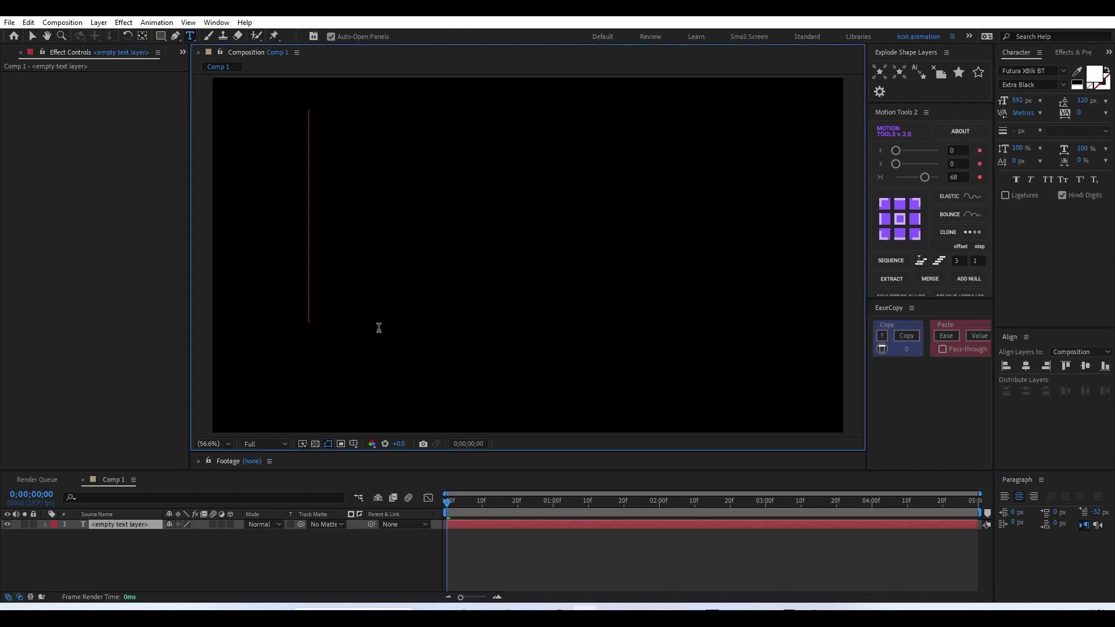
pyautogui.write('Slice')
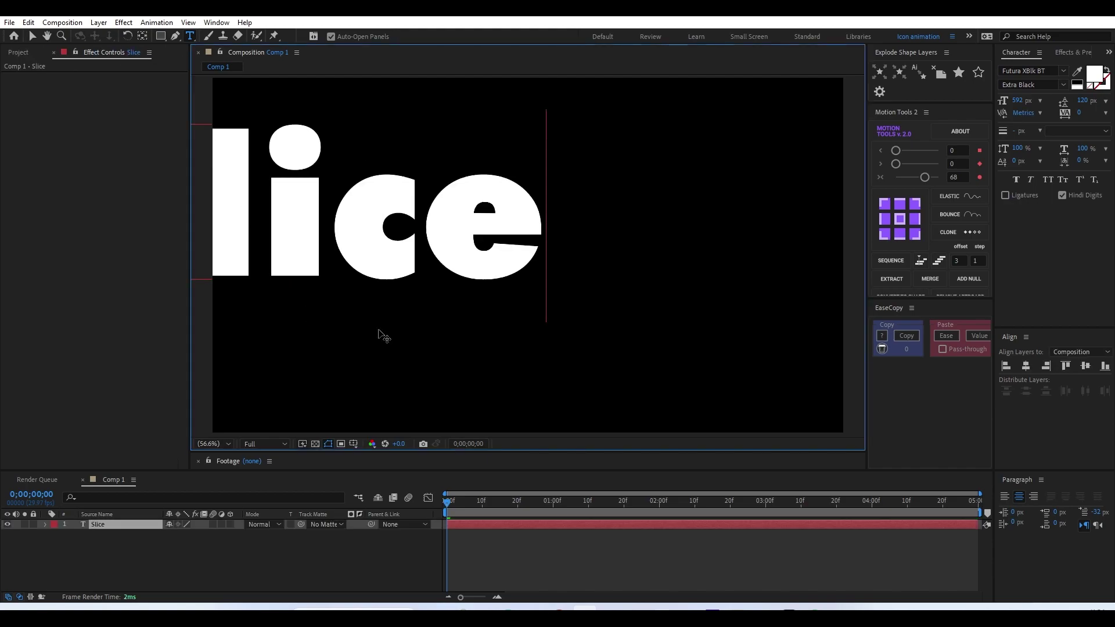
pyautogui.click(30, 41)
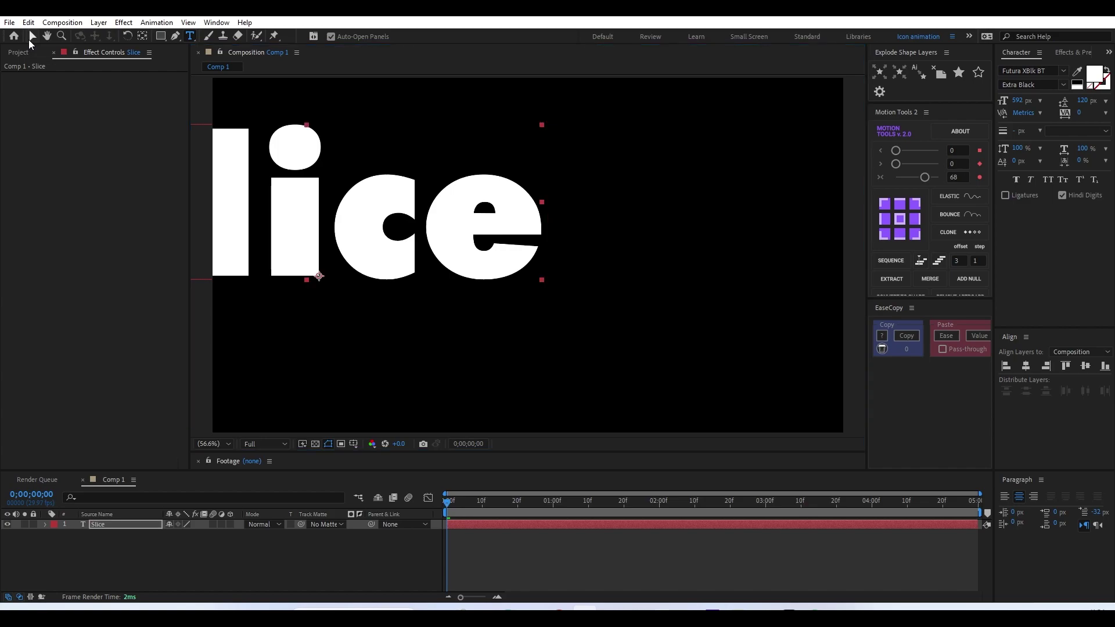
pyautogui.moveTo(398, 258); pyautogui.dragTo(602, 305)
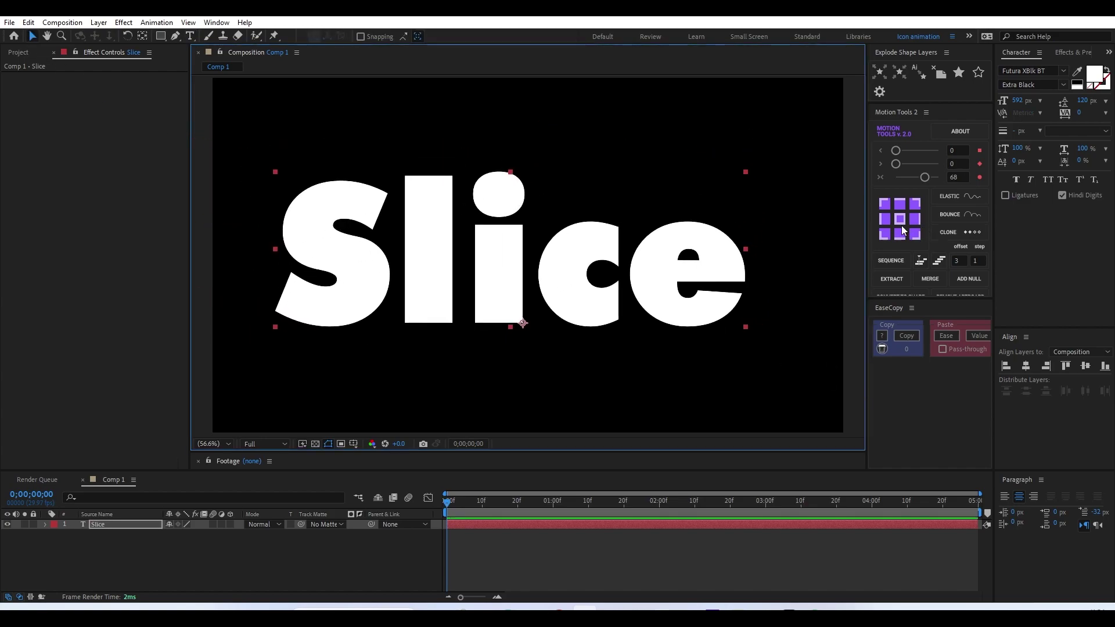
# - Center the text layer's anchor point in its content and align the layer horizontally and vertically to the composition center
pyautogui.click(142, 37)
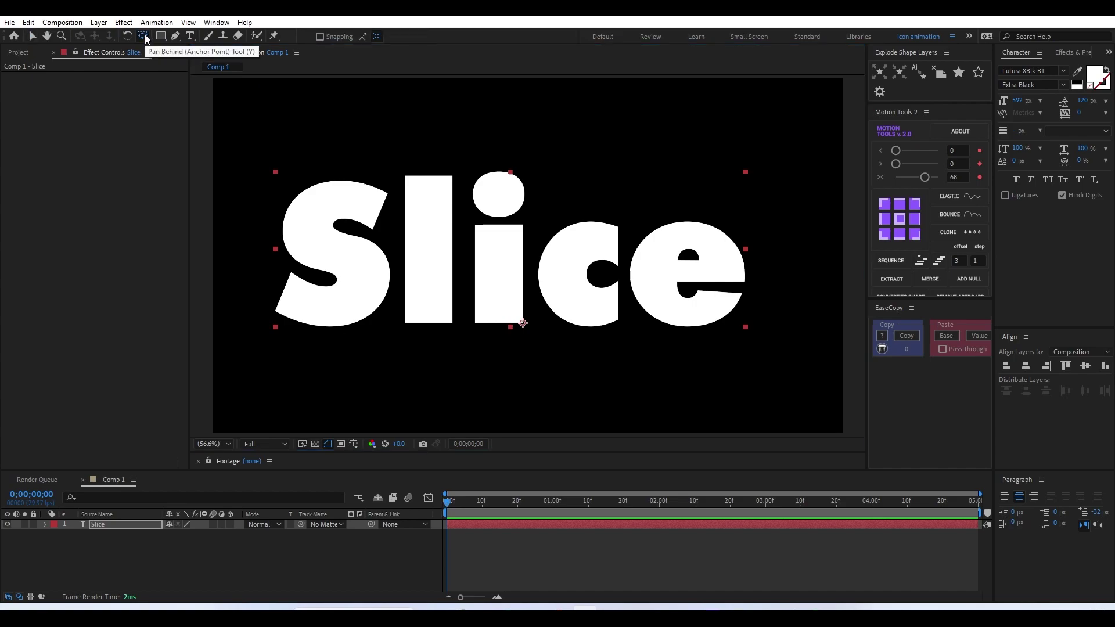
pyautogui.hotkey('ctrl', 'alt', 'Home')
pyautogui.click(32, 36)
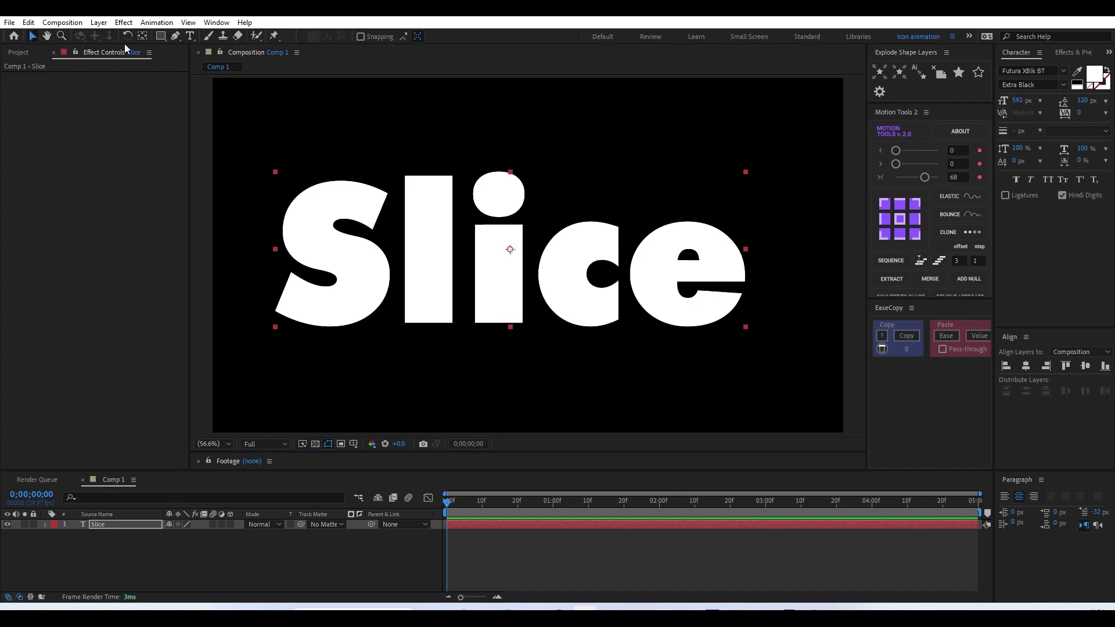
pyautogui.click(1025, 365)
pyautogui.click(1085, 366)
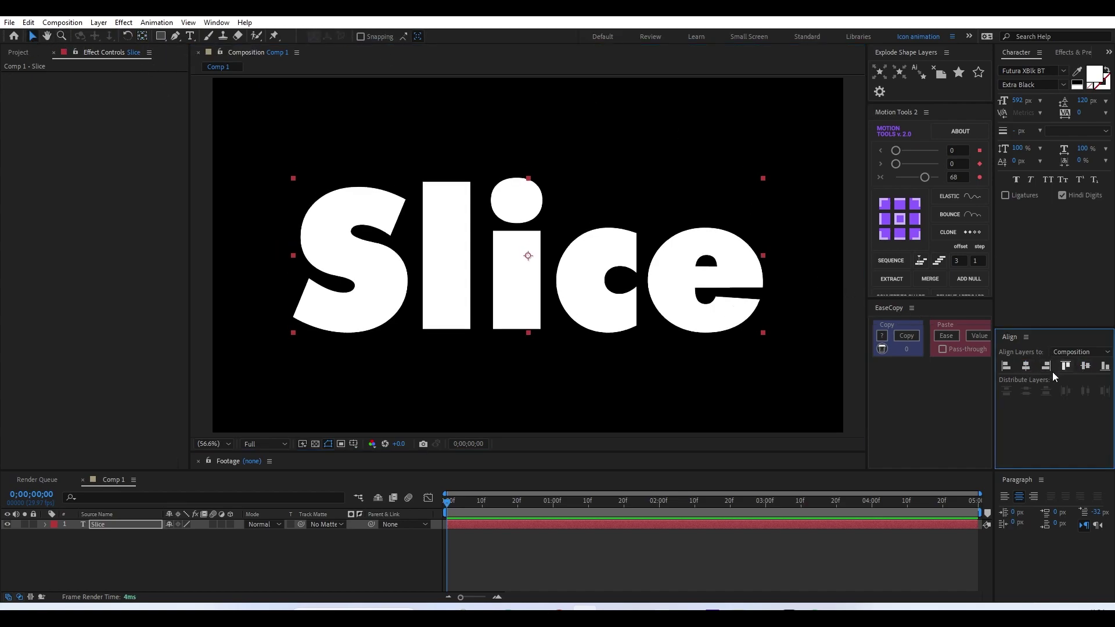
# - Rotate the "Slice" text slightly counterclockwise so that the word slants upward toward its end
pyautogui.click(524, 295)
pyautogui.press('w')
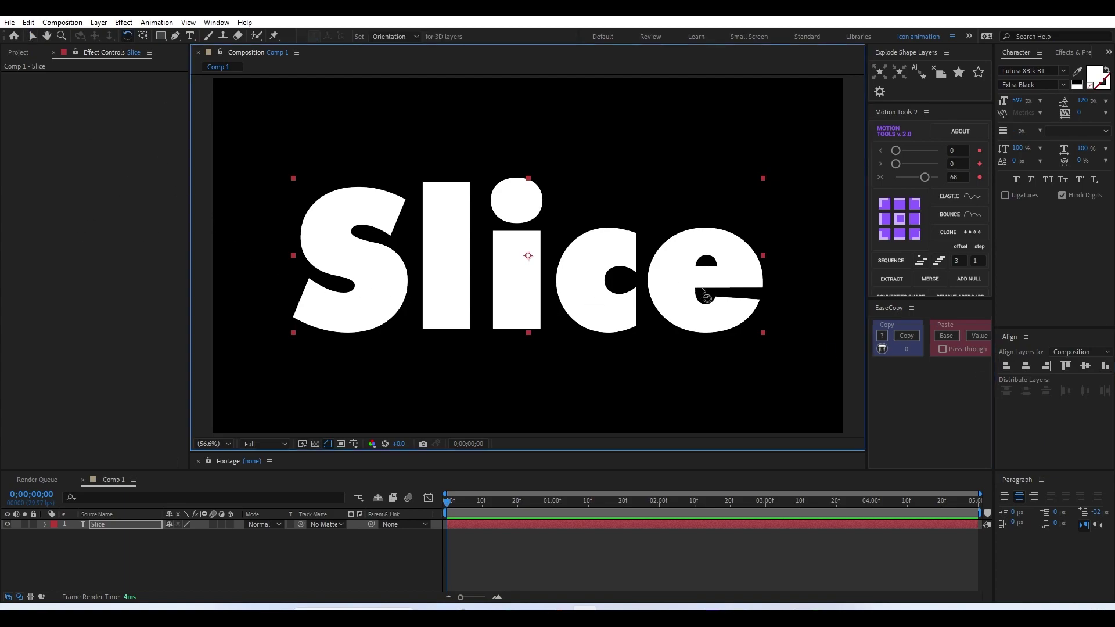
pyautogui.moveTo(719, 288); pyautogui.dragTo(719, 169)
pyautogui.hotkey('ctrl', 'z')
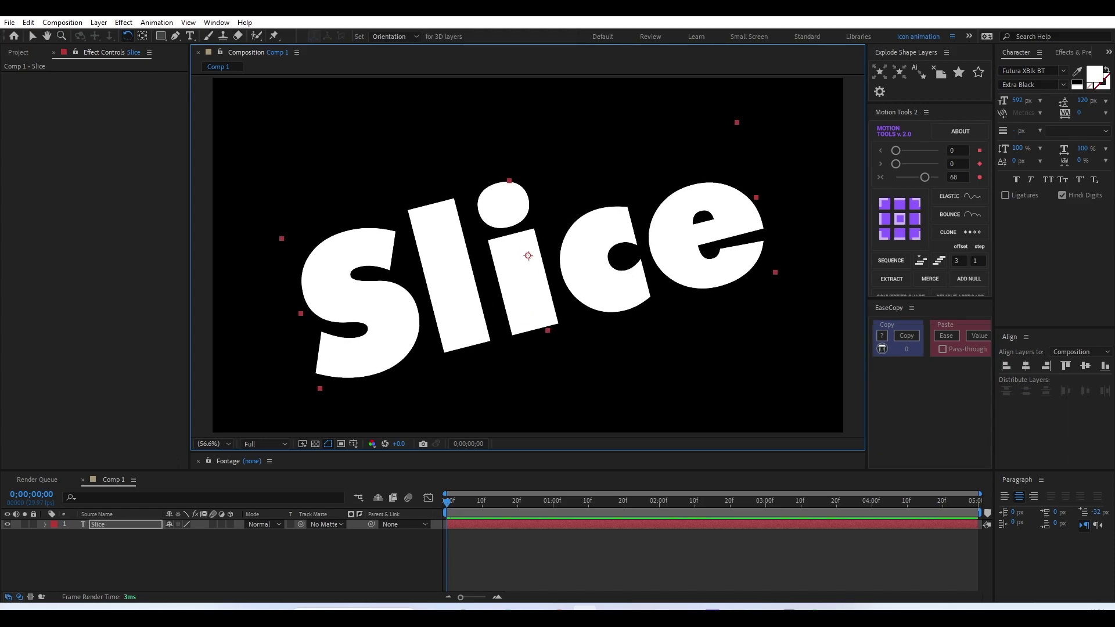
# - Reduce the text's font size to 423 px and nudge the word slightly upward
pyautogui.moveTo(1015, 101); pyautogui.dragTo(937, 119)
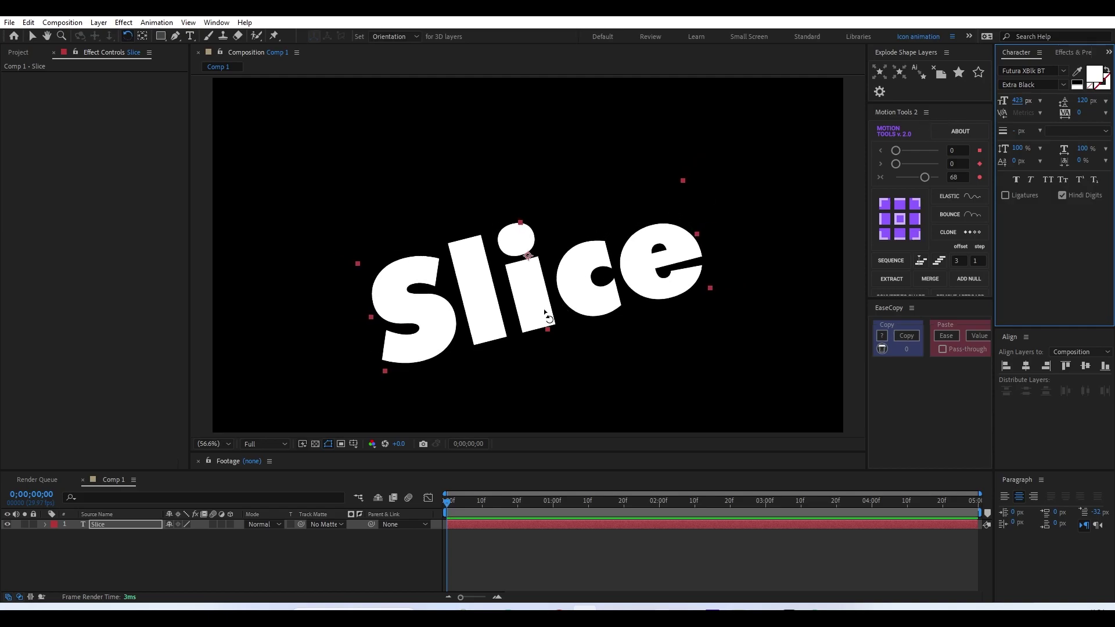
pyautogui.click(526, 309)
pyautogui.press('v')
pyautogui.moveTo(525, 308); pyautogui.dragTo(526, 293)
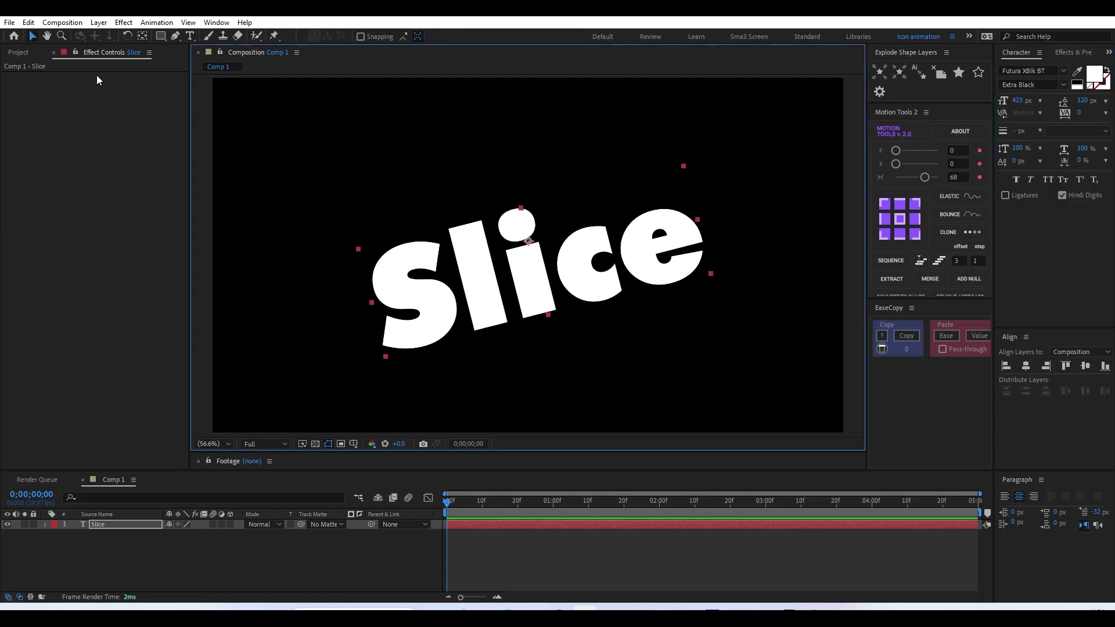
# - Re-center the anchor point in the resized text and align the layer to the composition's horizontal and vertical center
pyautogui.click(142, 36)
pyautogui.hotkey('ctrl', 'alt', 'Home')
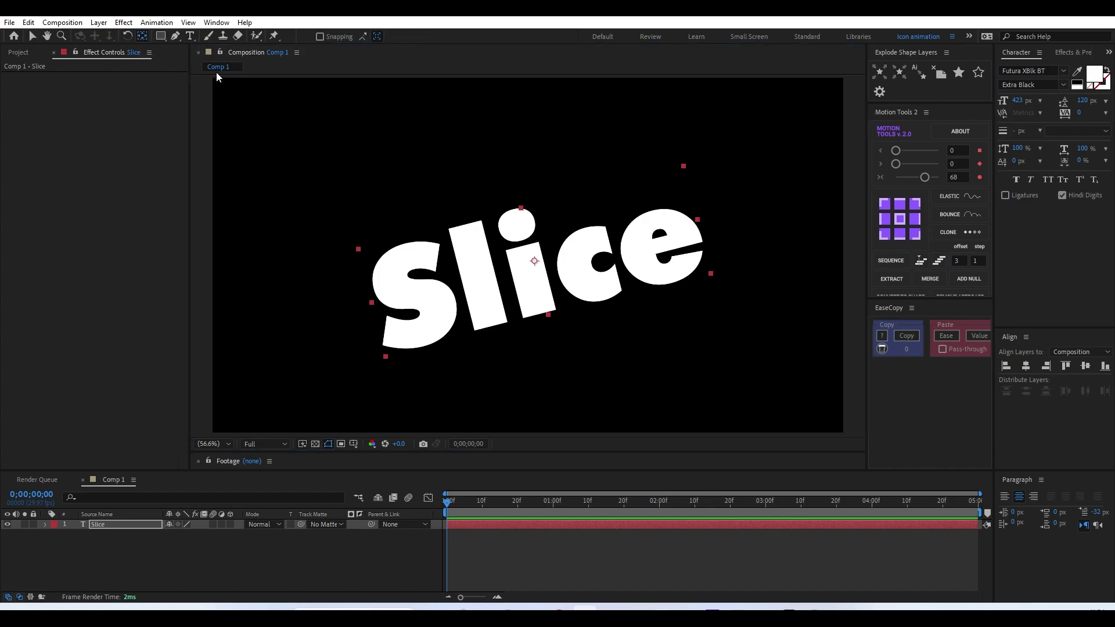
pyautogui.click(525, 284)
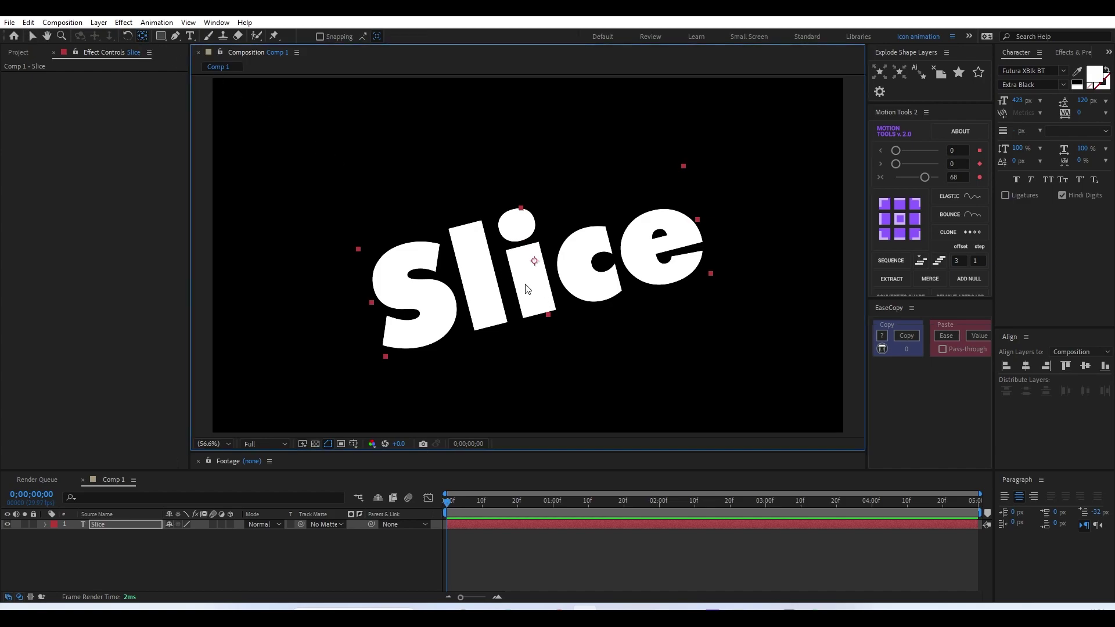
pyautogui.press('v')
pyautogui.moveTo(525, 284); pyautogui.dragTo(523, 282)
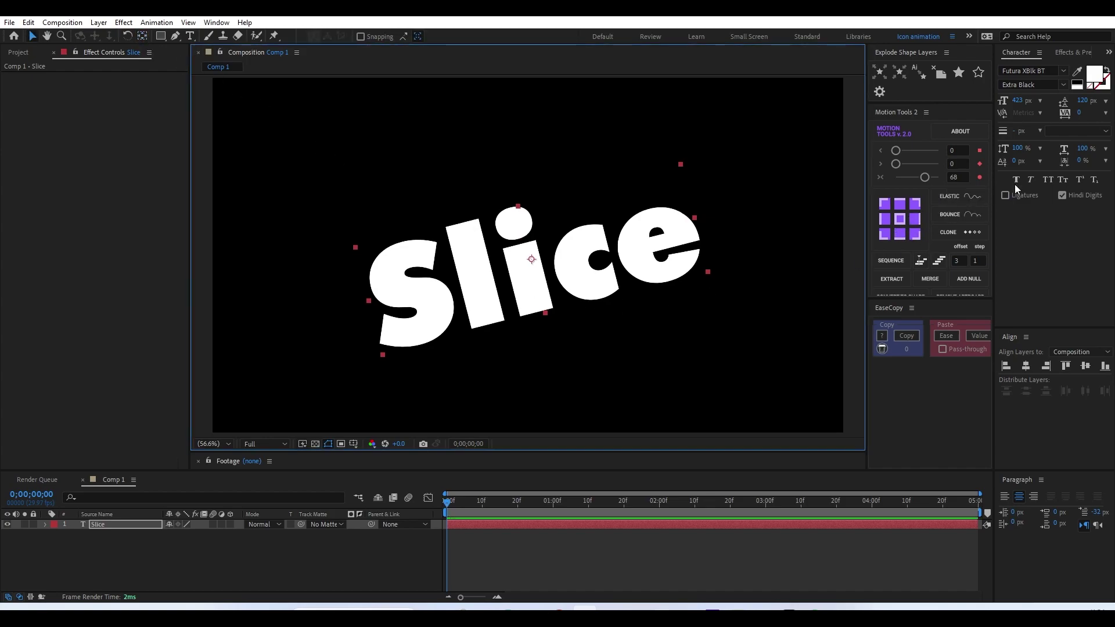
pyautogui.click(1026, 365)
pyautogui.click(1084, 368)
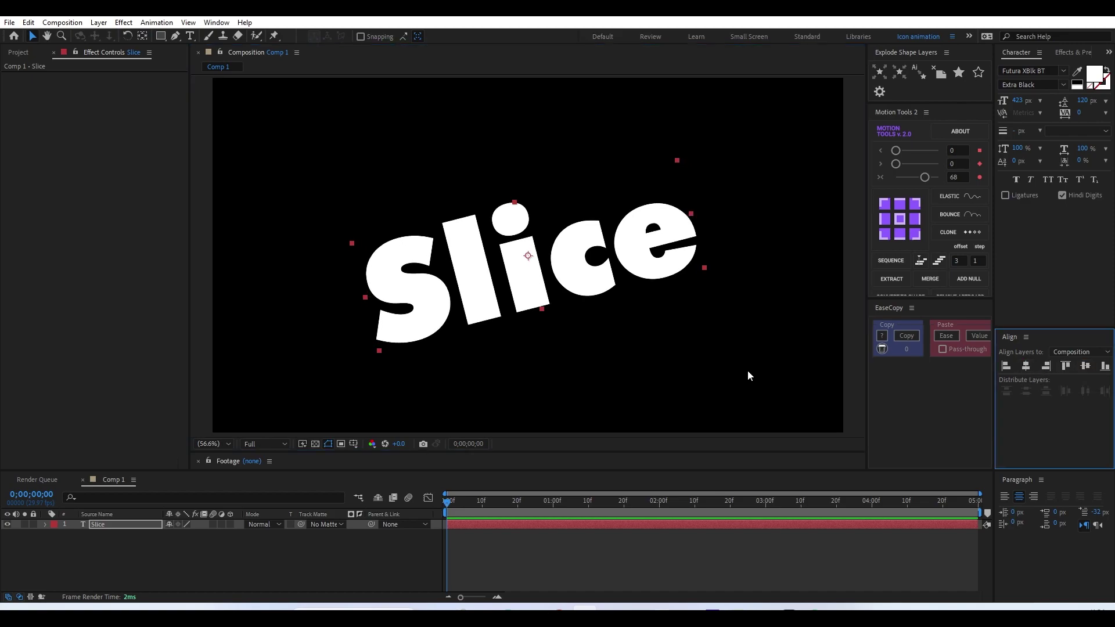
# - Start a Pen tool mask on the Slice layer, running down beside the S and diagonally across the word past the e
pyautogui.click(299, 287)
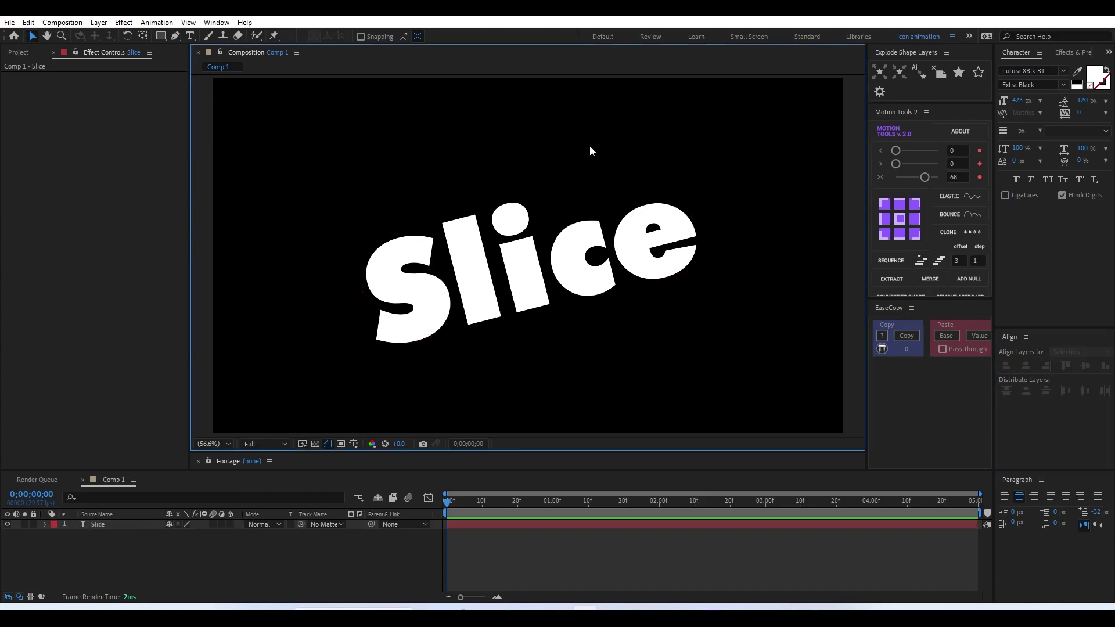
pyautogui.click(423, 286)
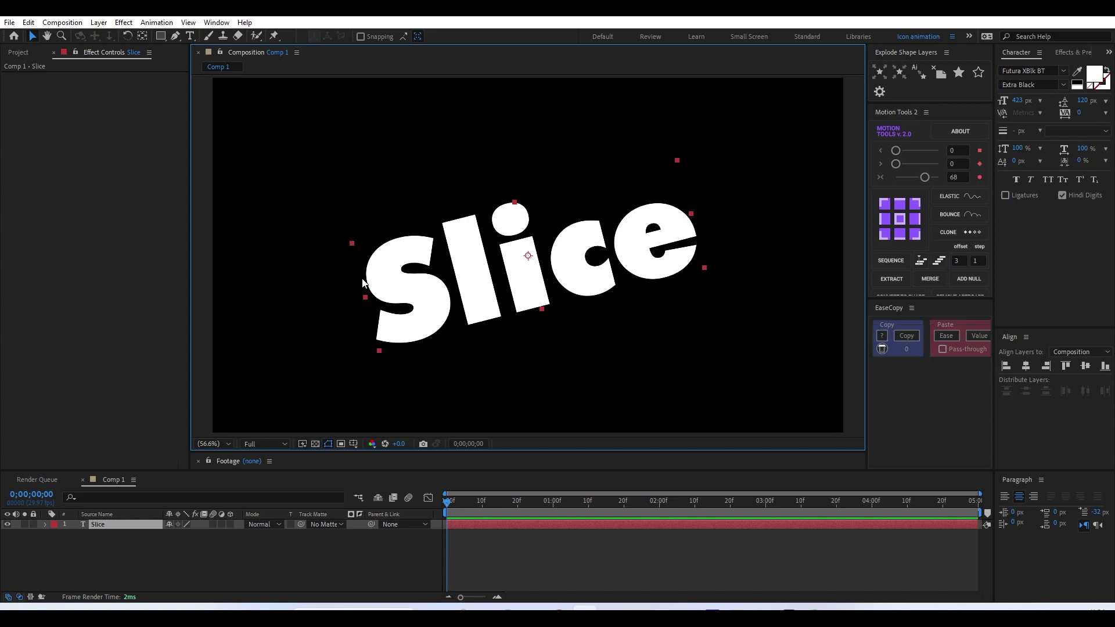
pyautogui.click(175, 36)
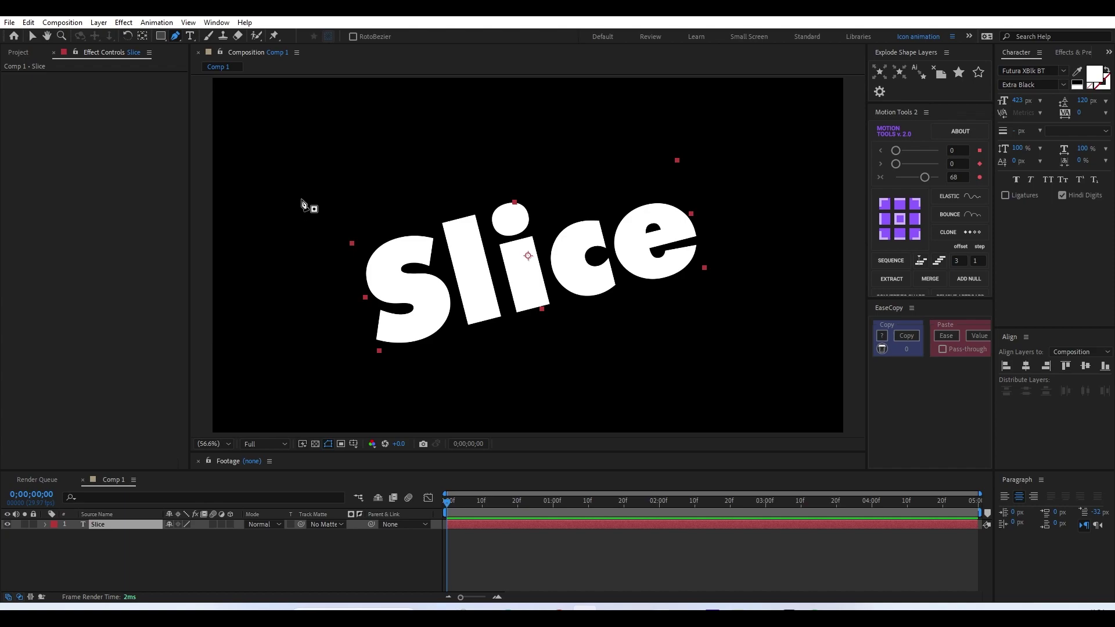
pyautogui.click(301, 191)
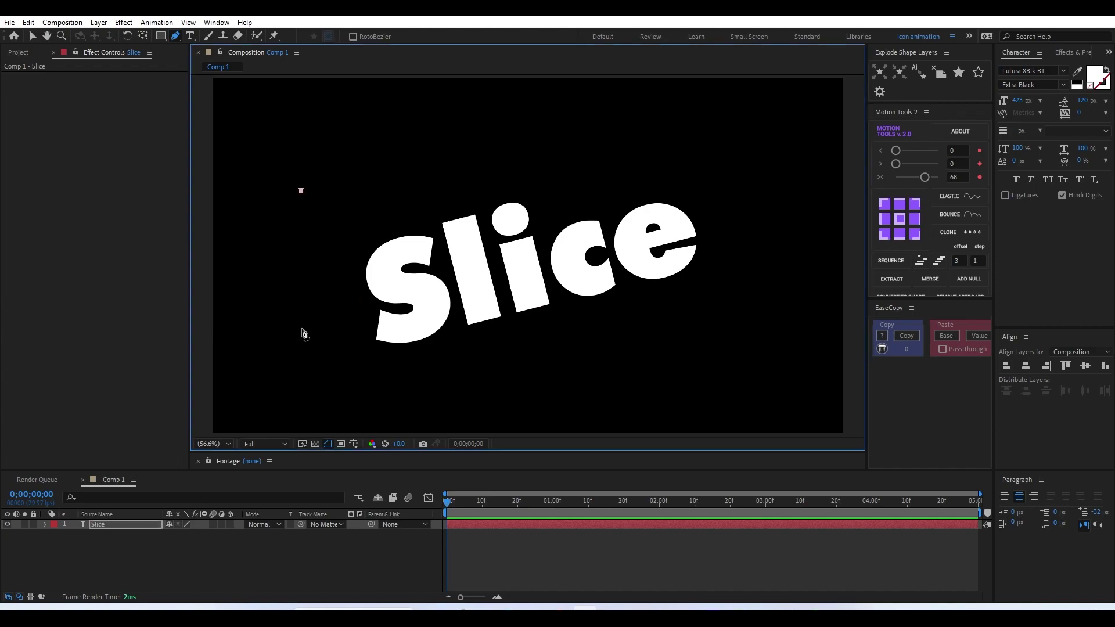
pyautogui.click(305, 326)
pyautogui.click(737, 223)
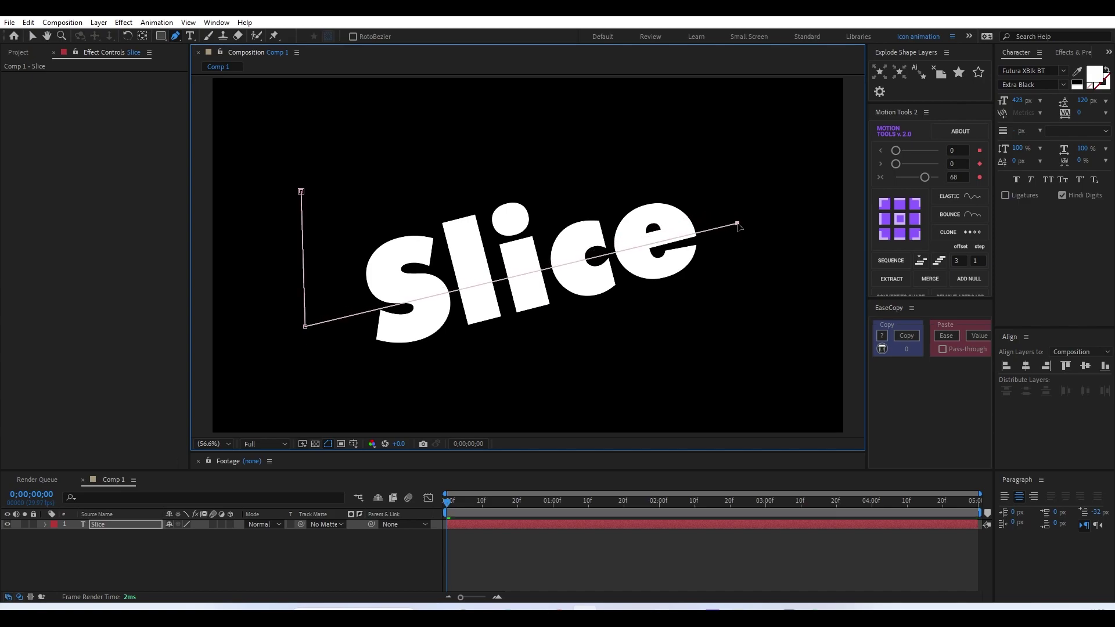
# - Steepen the mask's diagonal cut by lowering its point beside the S and raising its point beyond the e
pyautogui.moveTo(737, 223); pyautogui.dragTo(741, 219)
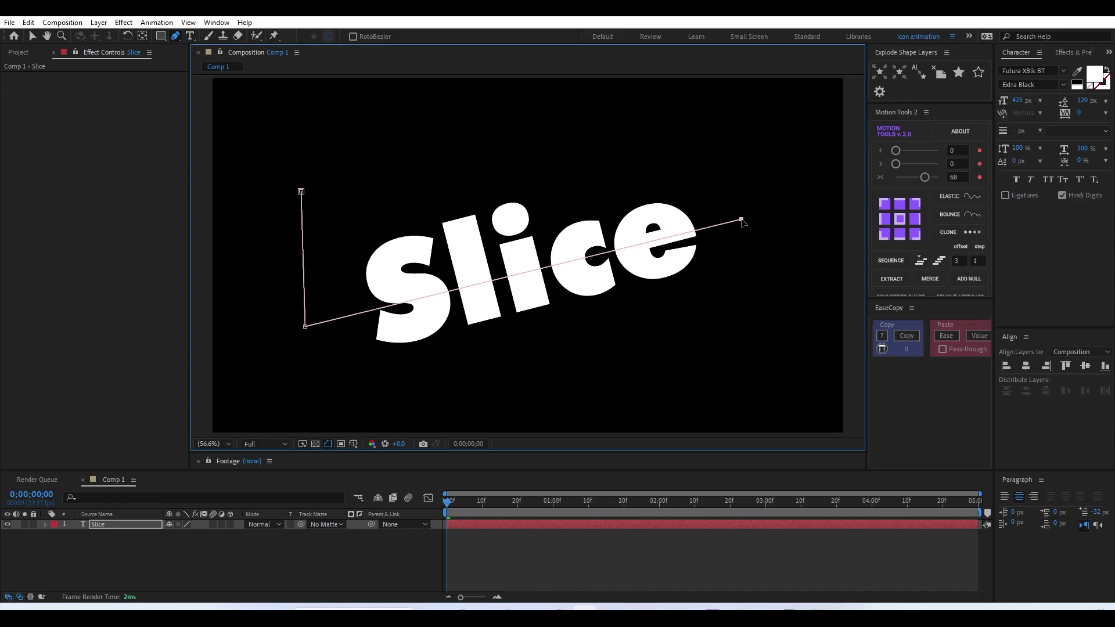
pyautogui.moveTo(302, 326); pyautogui.dragTo(297, 329)
pyautogui.moveTo(742, 220); pyautogui.dragTo(748, 193)
pyautogui.moveTo(298, 328); pyautogui.dragTo(307, 358)
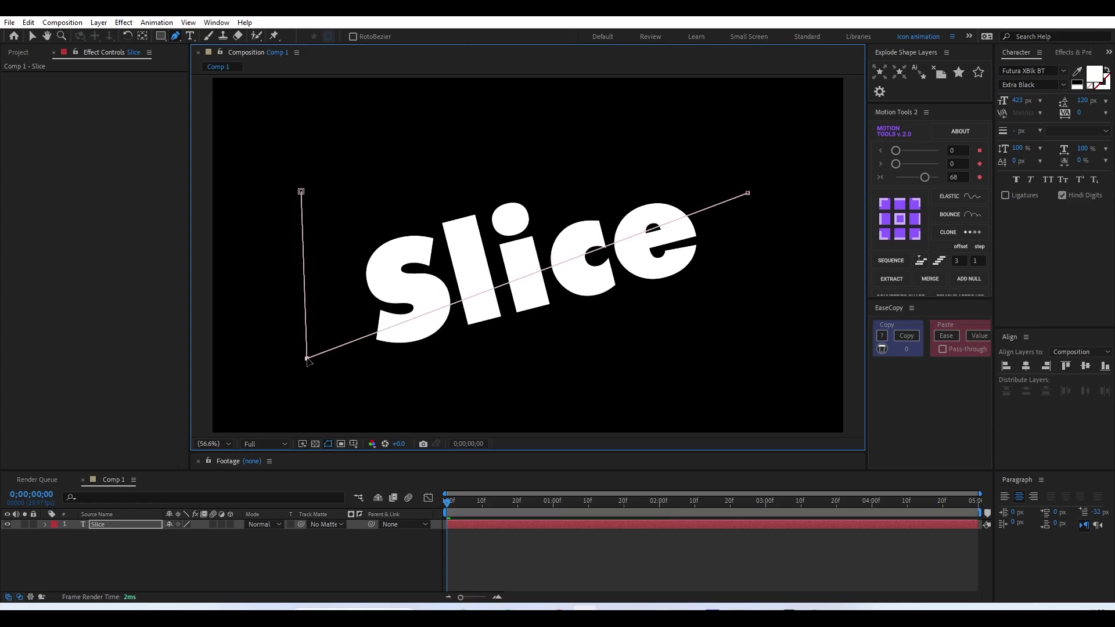
pyautogui.moveTo(747, 193); pyautogui.dragTo(744, 190)
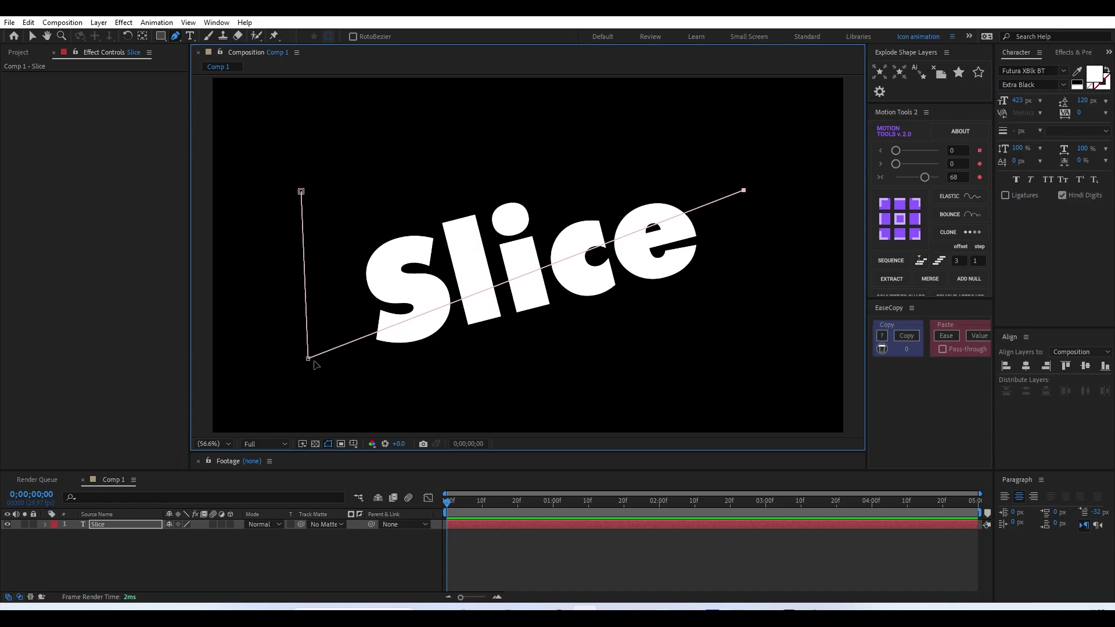
pyautogui.moveTo(310, 362); pyautogui.dragTo(311, 370)
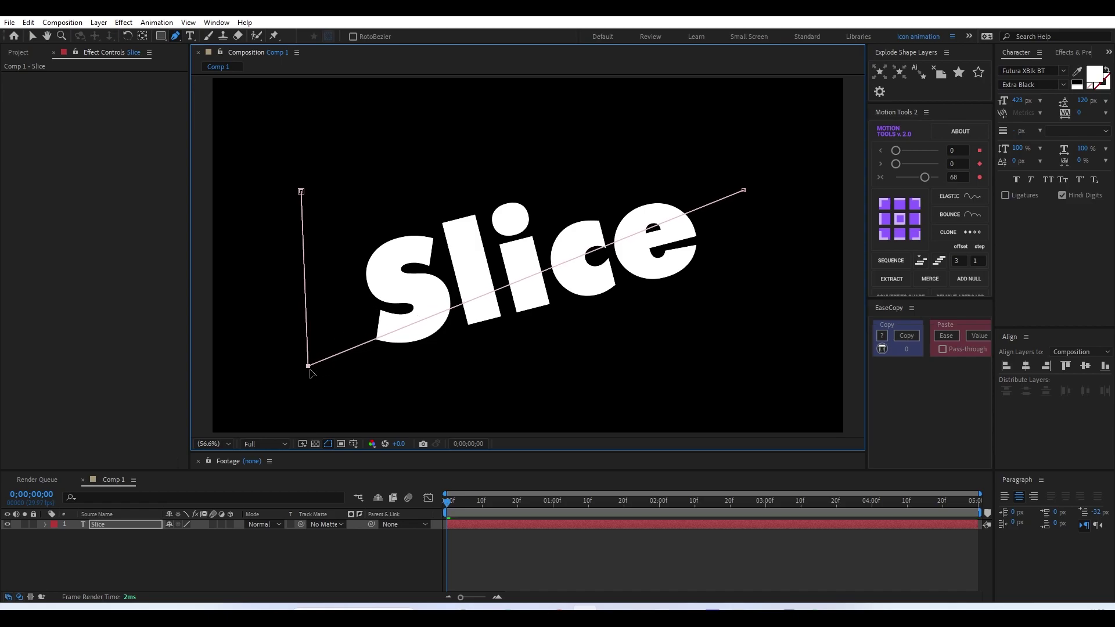
pyautogui.moveTo(746, 190); pyautogui.dragTo(752, 184)
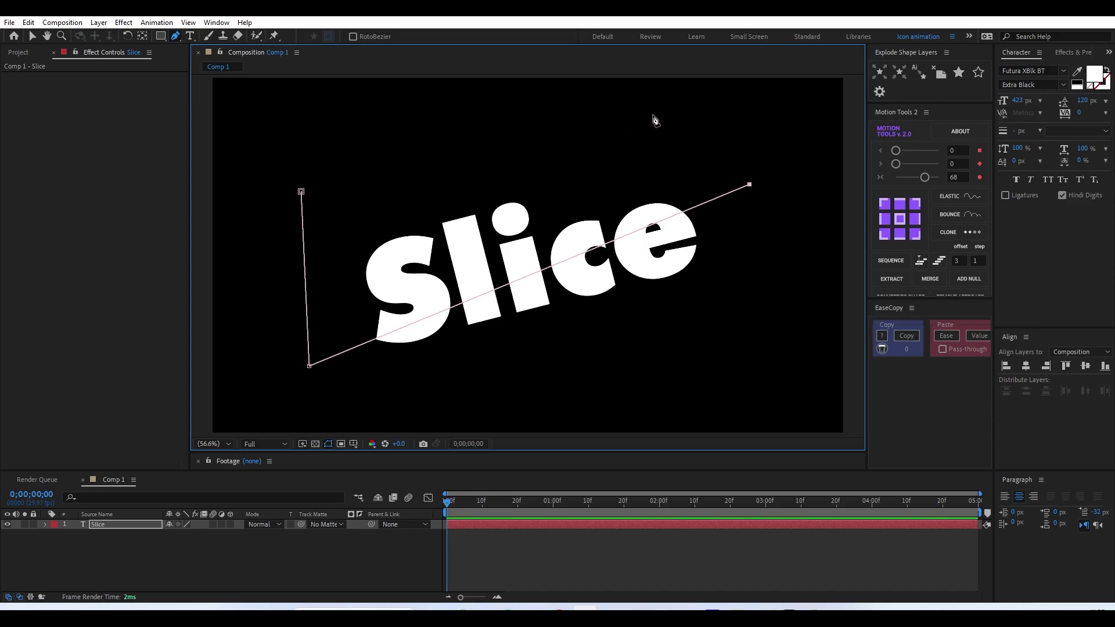
# - Close the mask with a point above the word's end so it encloses only the text's upper part, and deselect the layer
pyautogui.click(653, 114)
pyautogui.click(301, 192)
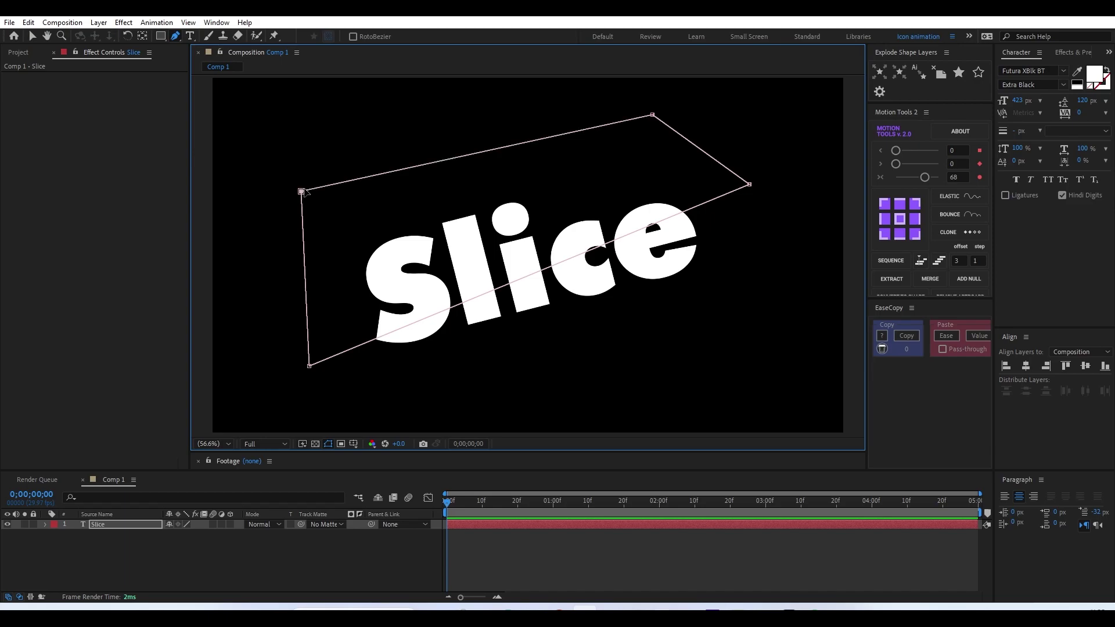
pyautogui.click(32, 36)
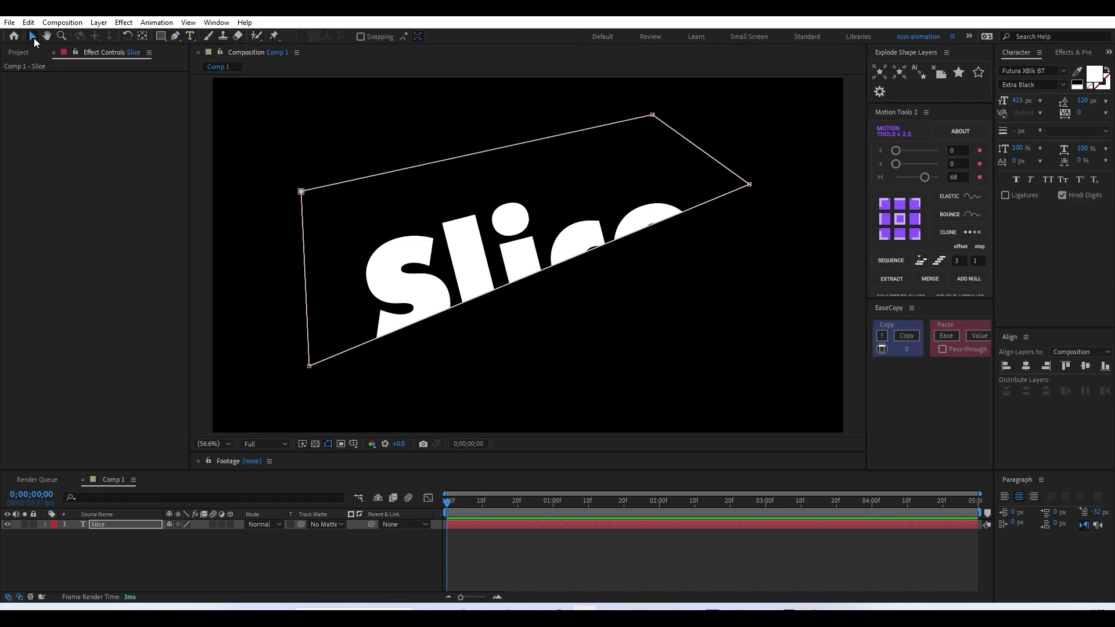
pyautogui.click(152, 546)
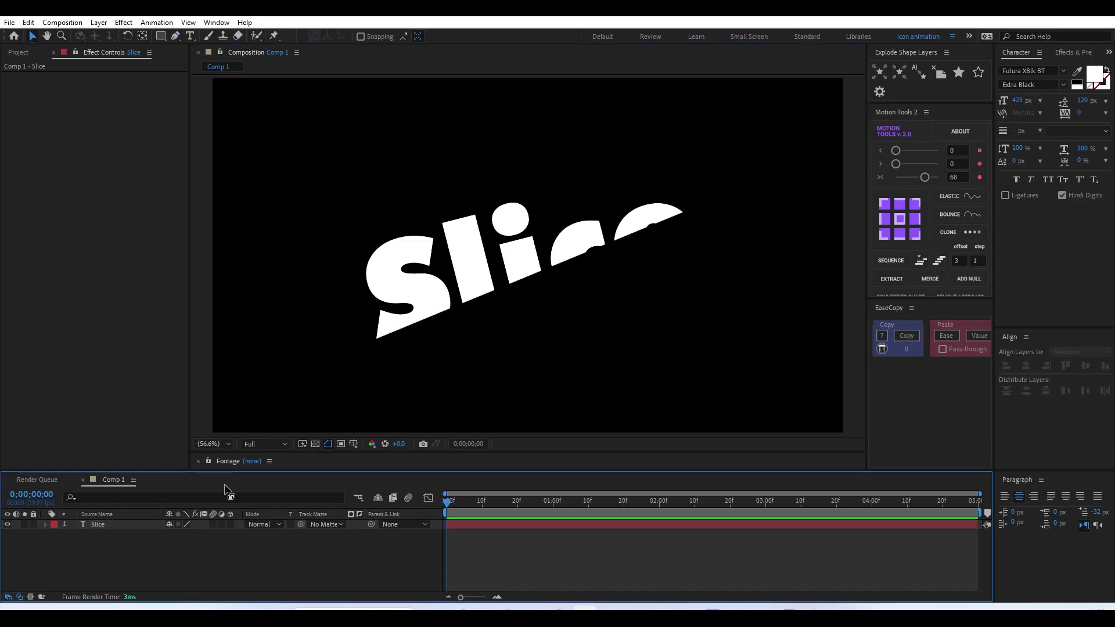
# - Duplicate the masked Slice layer and place the copy below the original in the layer order
pyautogui.click(126, 528)
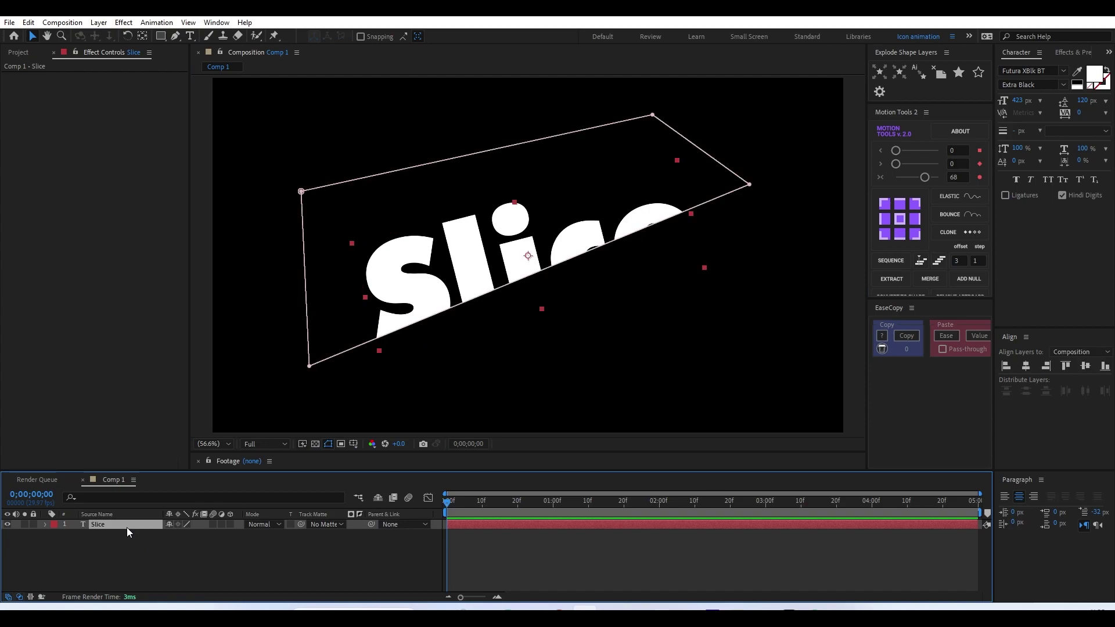
pyautogui.hotkey('ctrl', 'd')
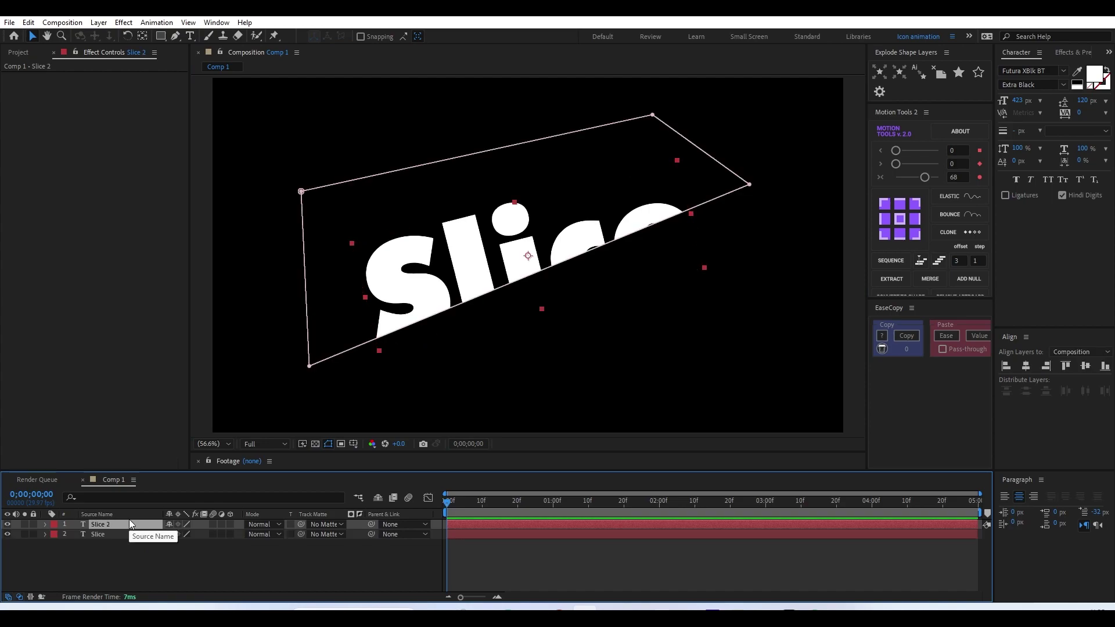
pyautogui.moveTo(106, 522); pyautogui.dragTo(87, 555)
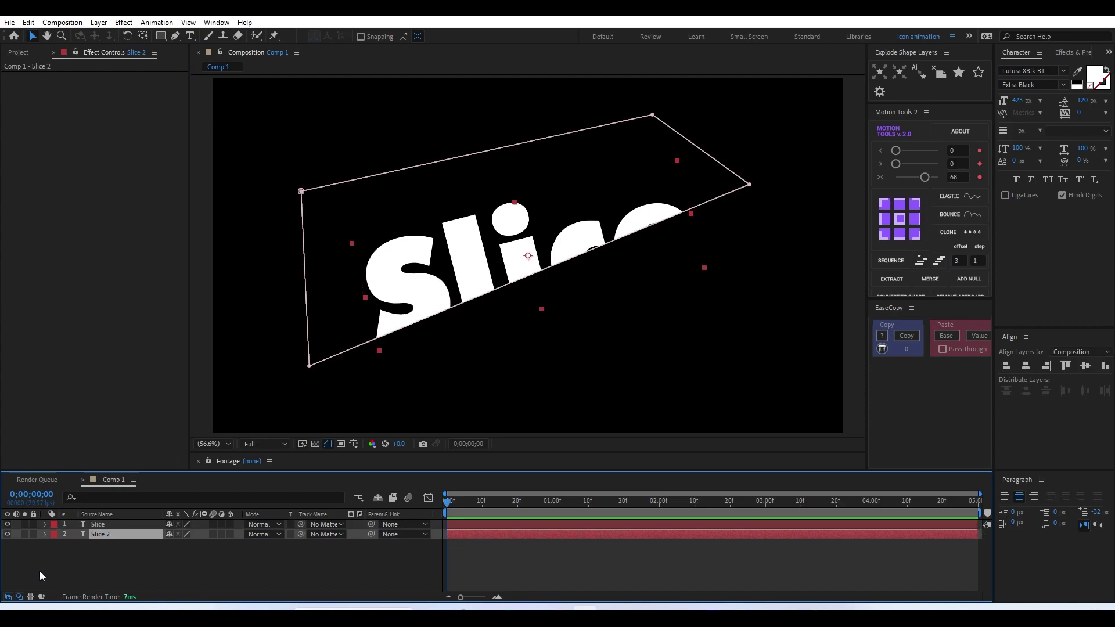
# - Reshape the Slice 2 mask by moving its two upper points below the word so it encloses only the text's lower part
pyautogui.click(303, 195)
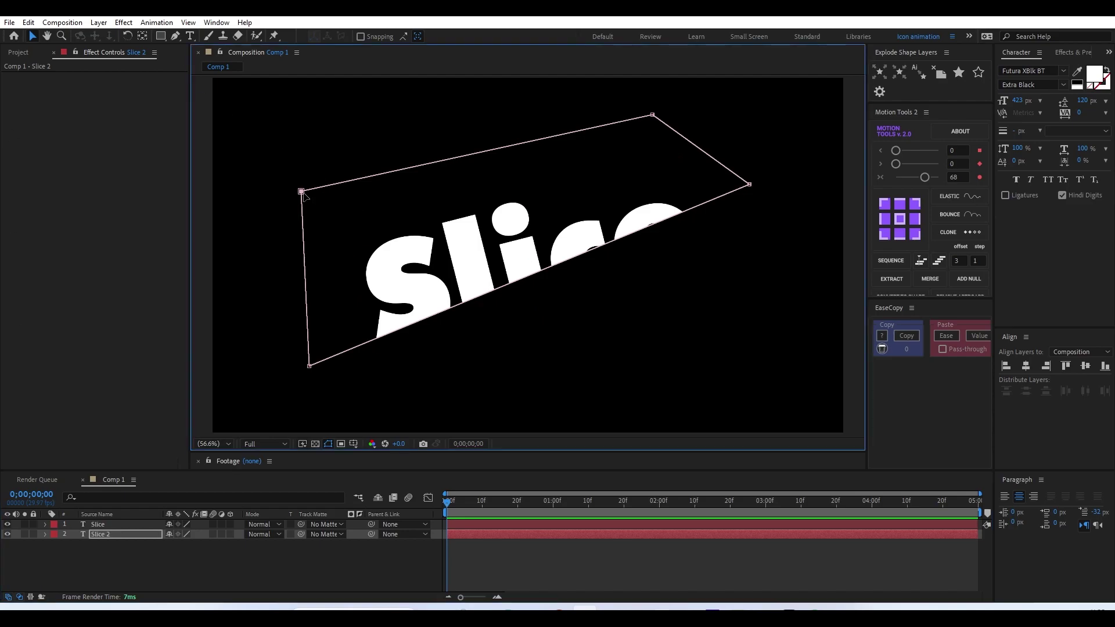
pyautogui.click(109, 538)
pyautogui.press('m')
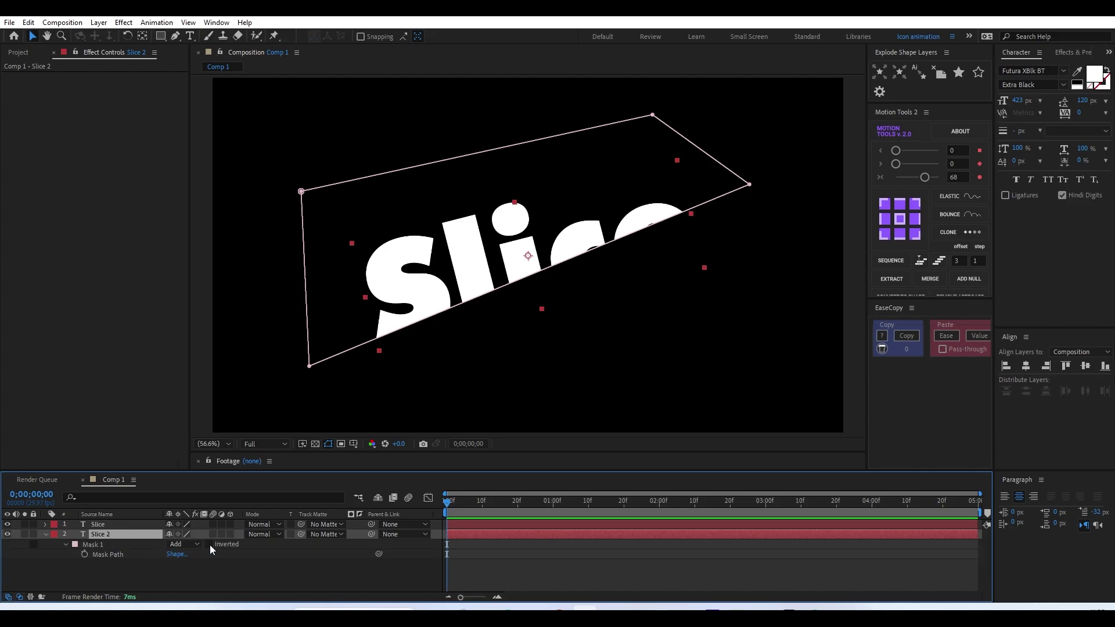
pyautogui.click(211, 545)
pyautogui.click(301, 192)
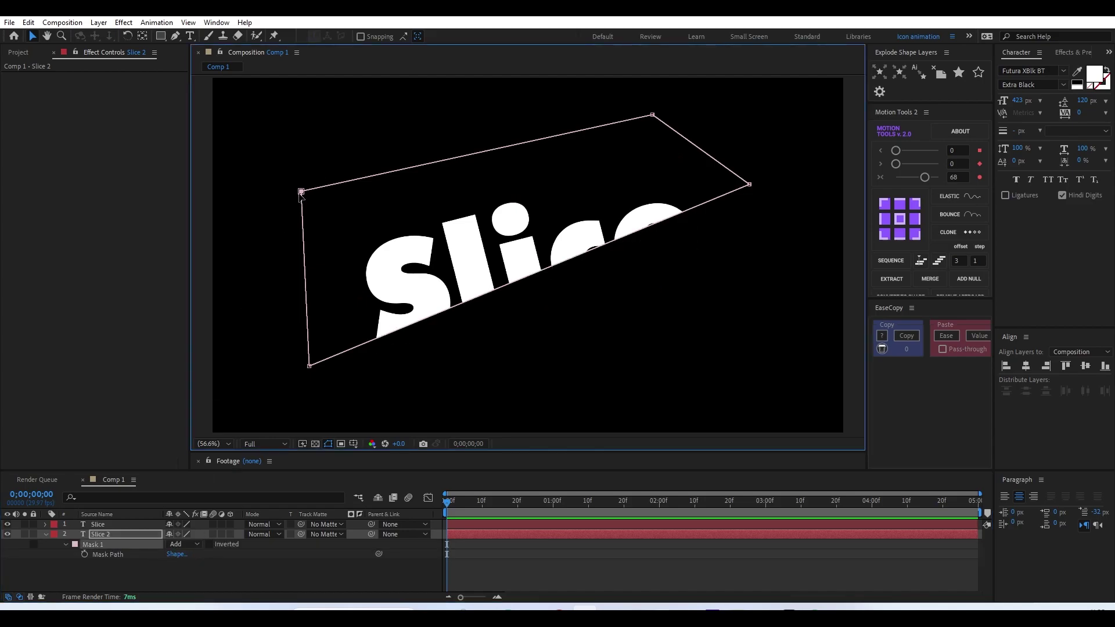
pyautogui.moveTo(301, 192); pyautogui.dragTo(377, 456)
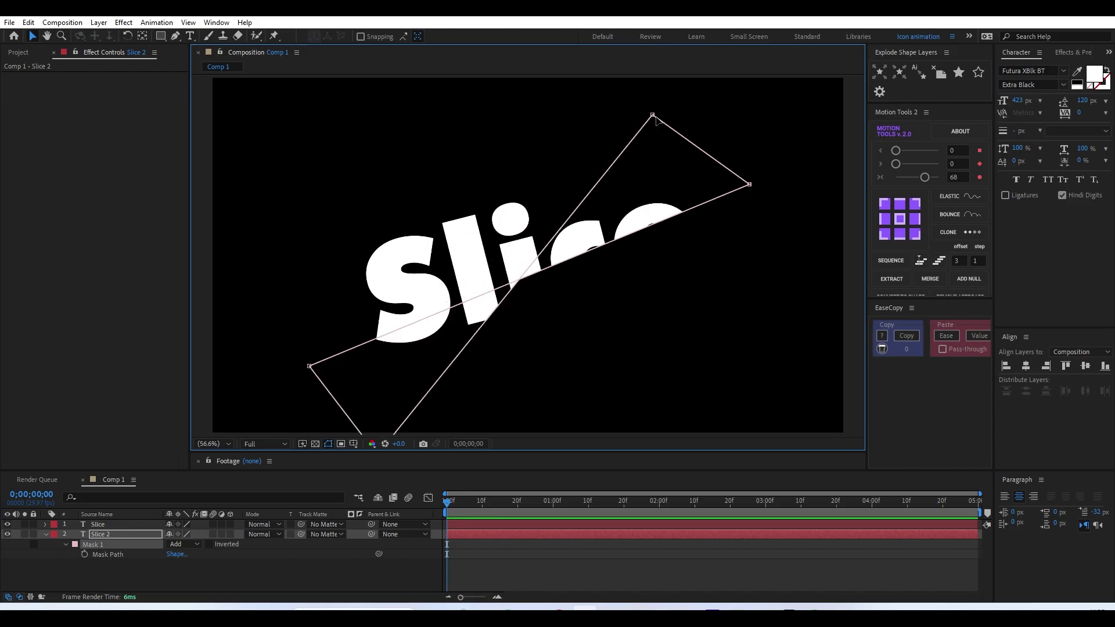
pyautogui.moveTo(653, 116); pyautogui.dragTo(860, 294)
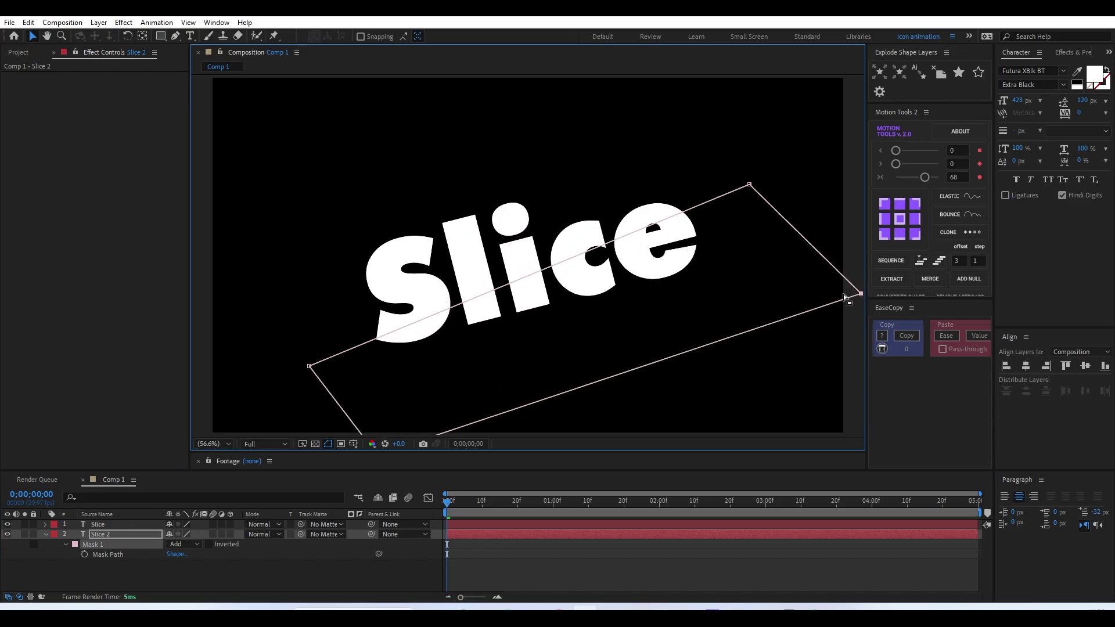
pyautogui.click(170, 579)
# - Check the two masked halves by hiding and showing the Slice 2 layer and the Slice layer in turn
pyautogui.click(8, 535)
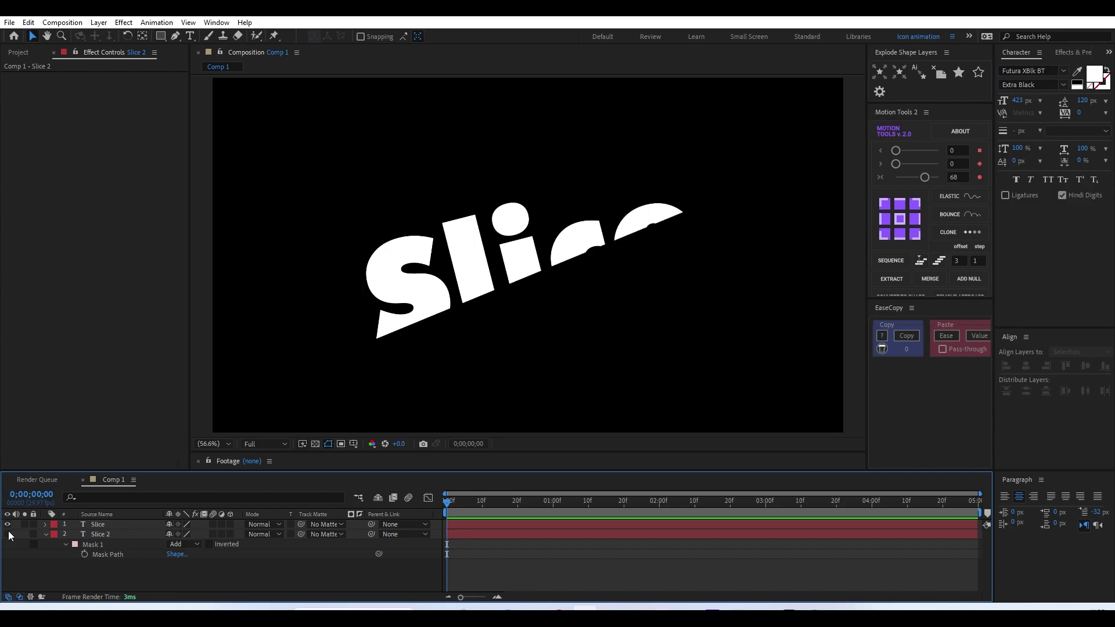
pyautogui.click(7, 534)
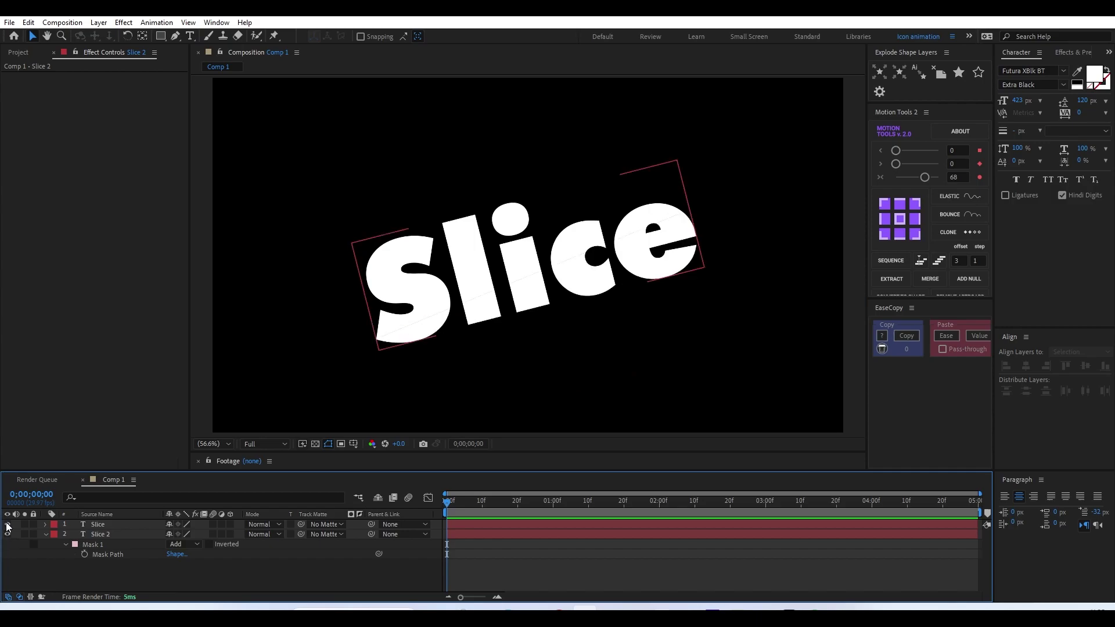
pyautogui.click(8, 524)
pyautogui.click(8, 525)
pyautogui.click(631, 431)
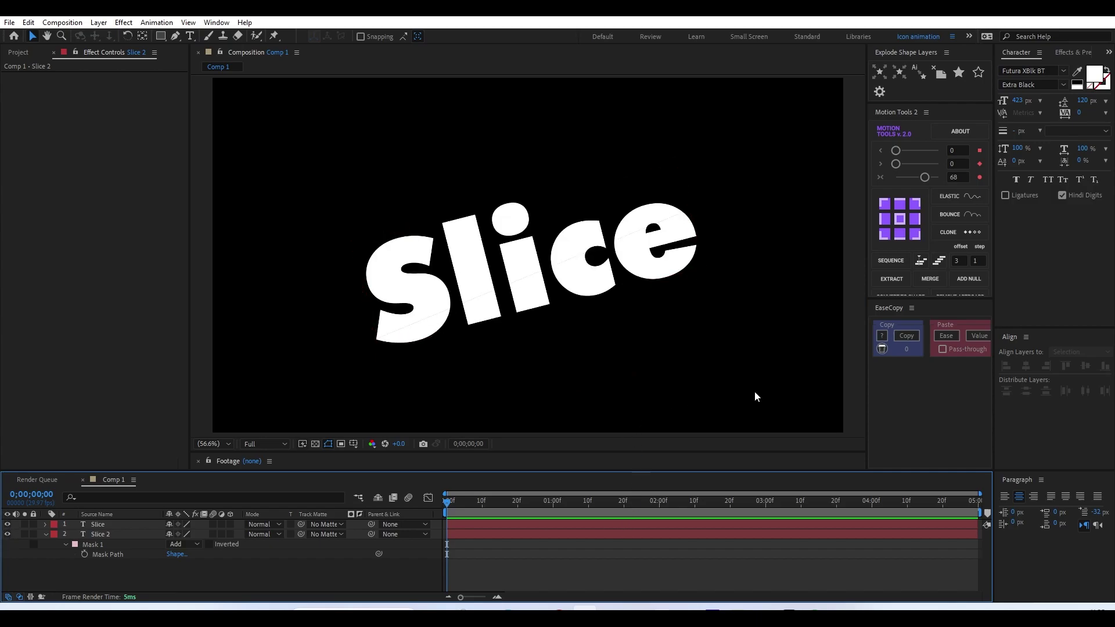
# - Inspect the cut up close and nudge the Slice 2 layer up 0.5 px to position 960.0, 539.5 to close the hairline seam
pyautogui.click(577, 322)
pyautogui.press('.')
pyautogui.press('.')
pyautogui.press('.')
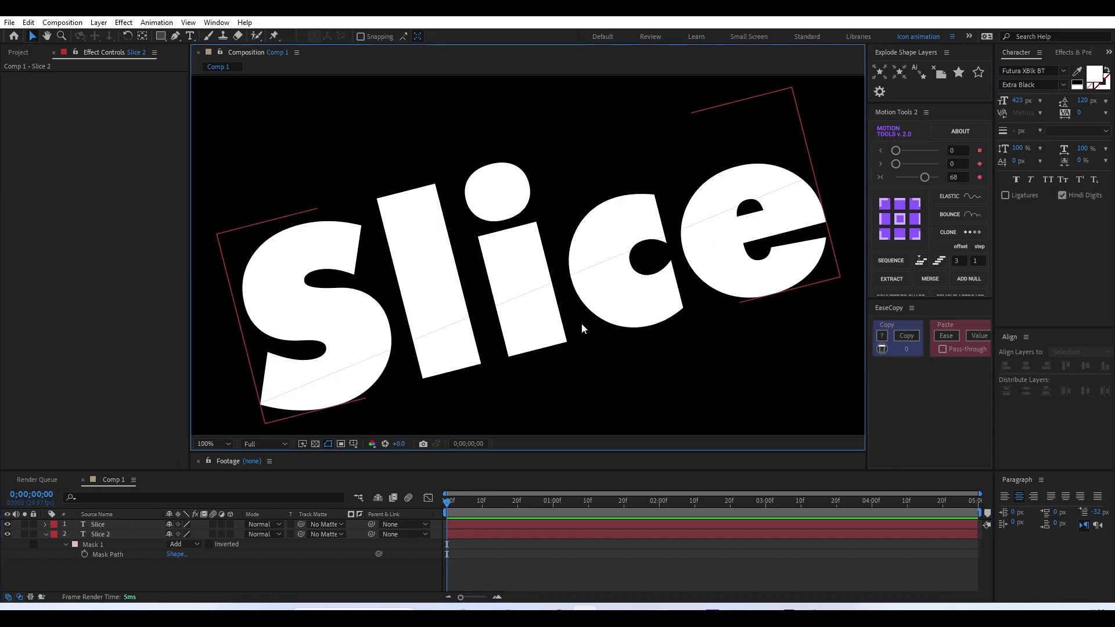
pyautogui.moveTo(551, 353); pyautogui.dragTo(626, 214)
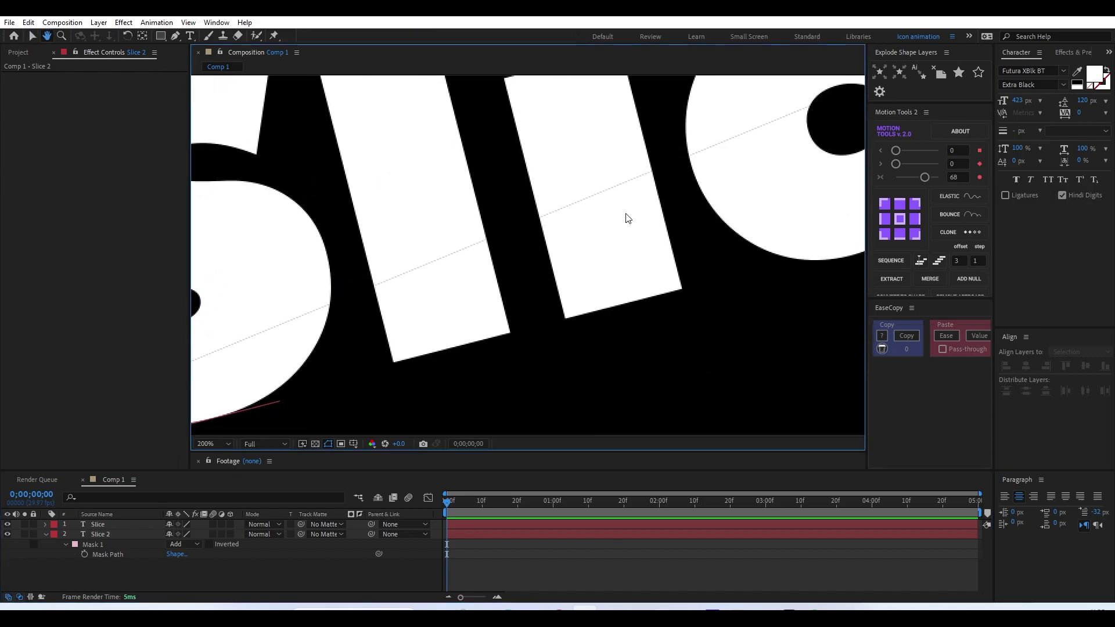
pyautogui.press(',')
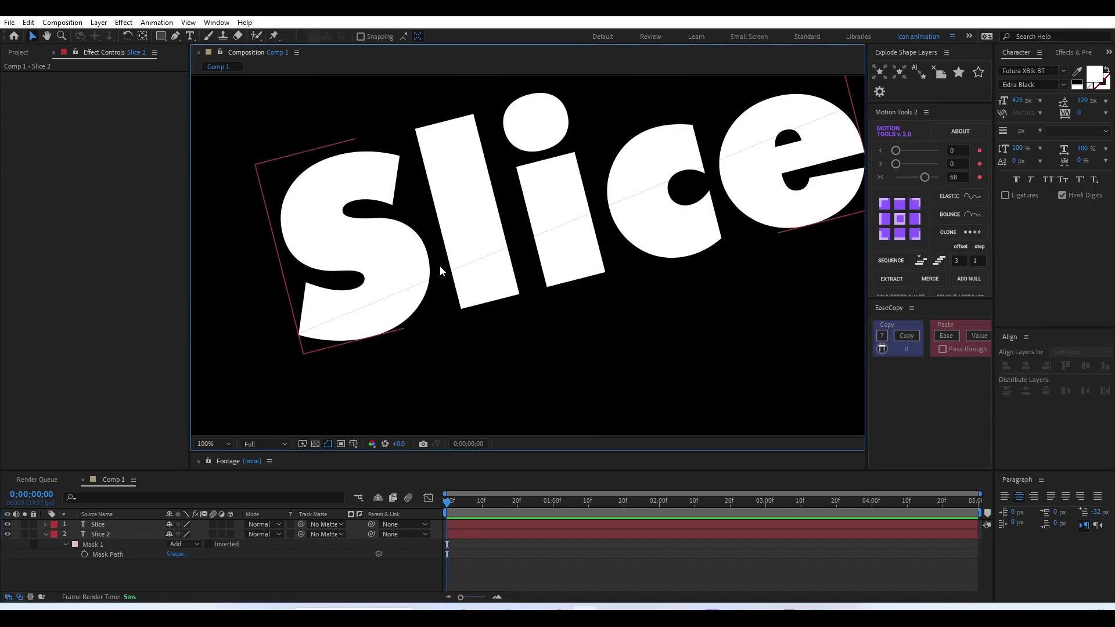
pyautogui.click(106, 538)
pyautogui.press('.')
pyautogui.press('.')
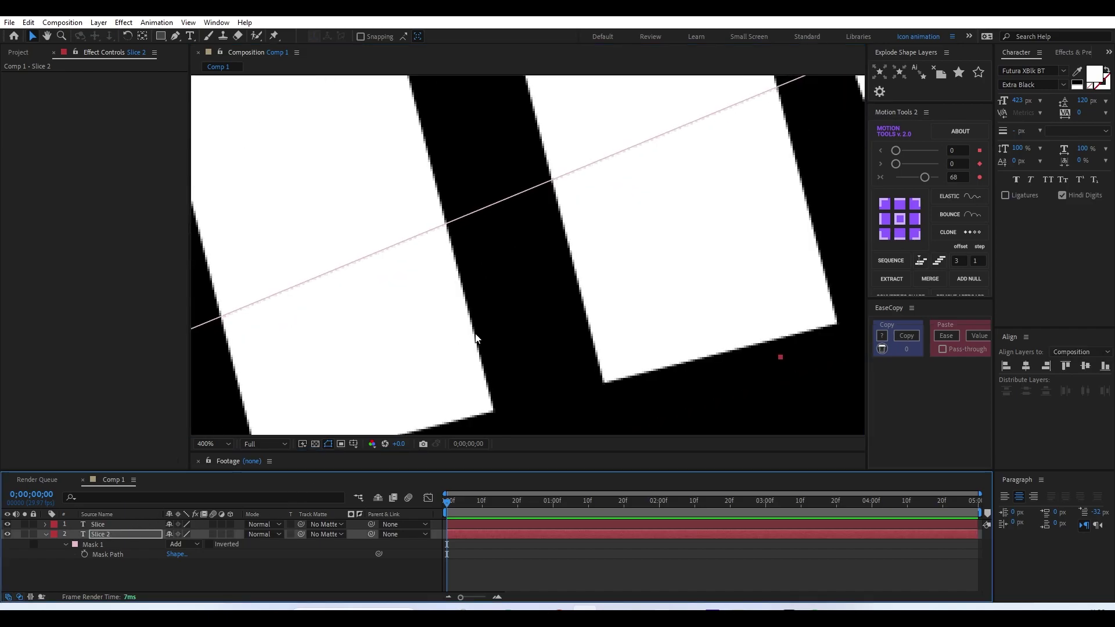
pyautogui.click(366, 561)
pyautogui.scroll(-2, 496, 267)
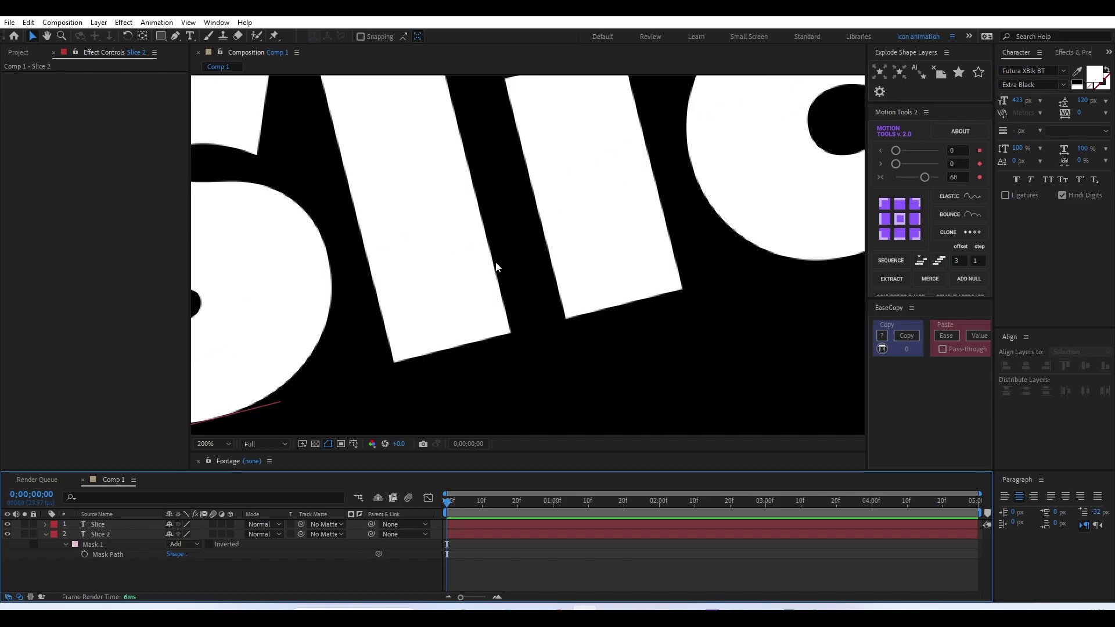
pyautogui.click(496, 267)
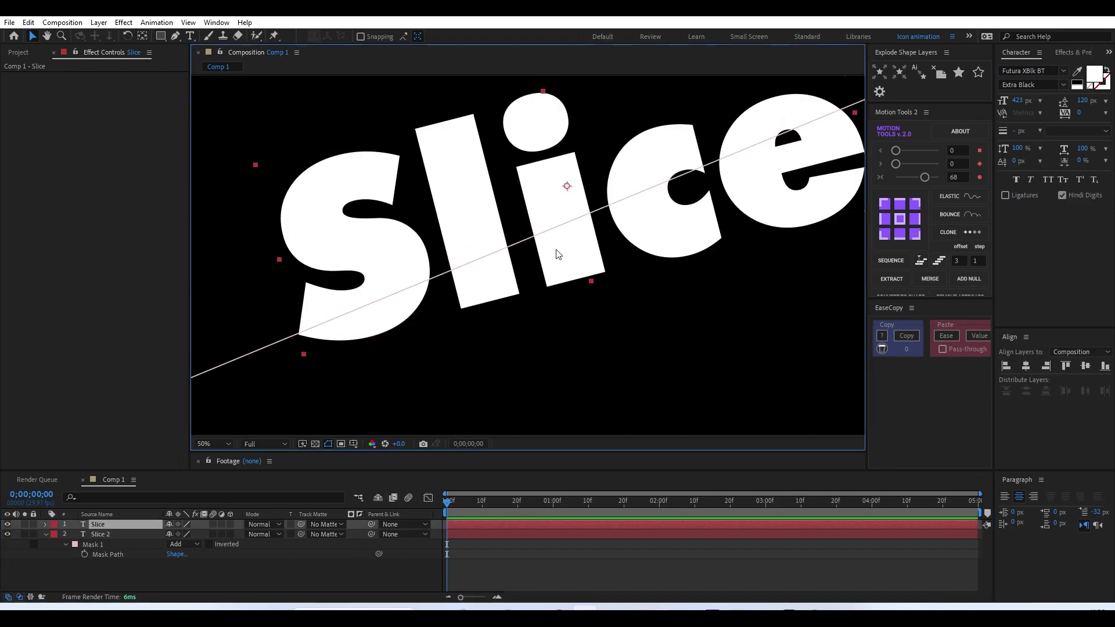
pyautogui.scroll(-1, 554, 253)
pyautogui.moveTo(563, 211); pyautogui.dragTo(542, 207)
pyautogui.press('v')
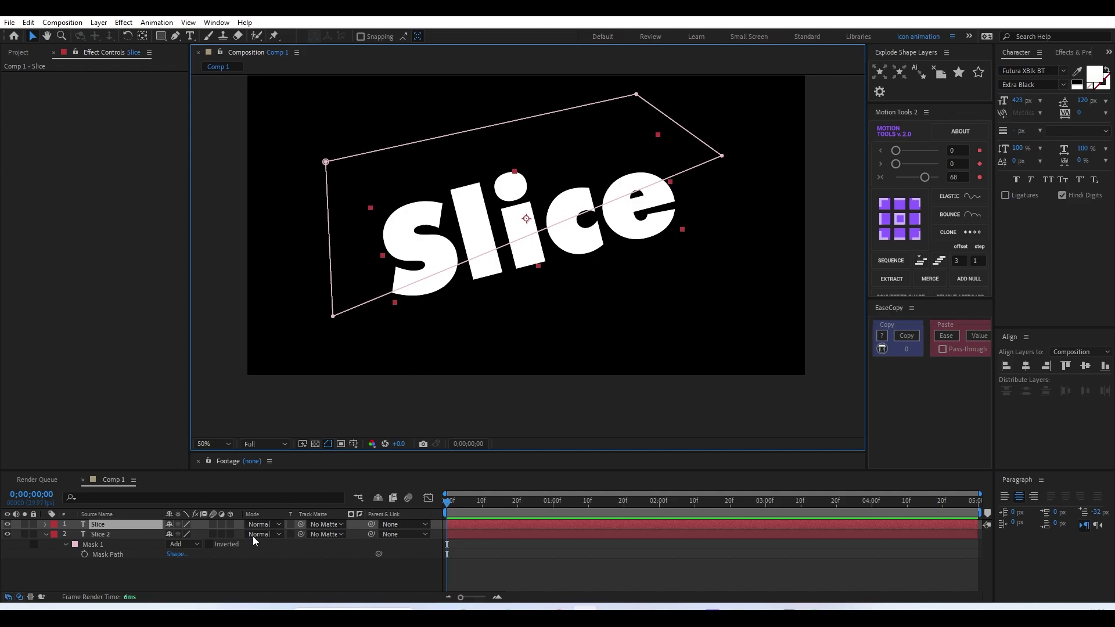
pyautogui.click(234, 576)
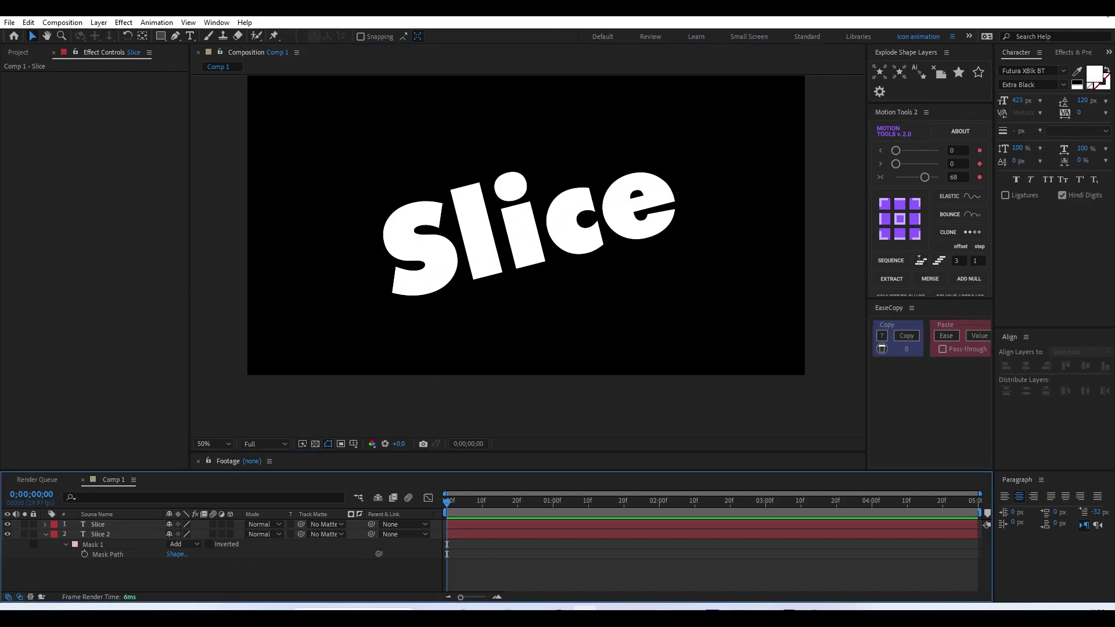
# - Set Position keyframes for both Slice layers at 0;00;01;00
pyautogui.moveTo(469, 503); pyautogui.dragTo(553, 567)
pyautogui.click(504, 537)
pyautogui.click(501, 526)
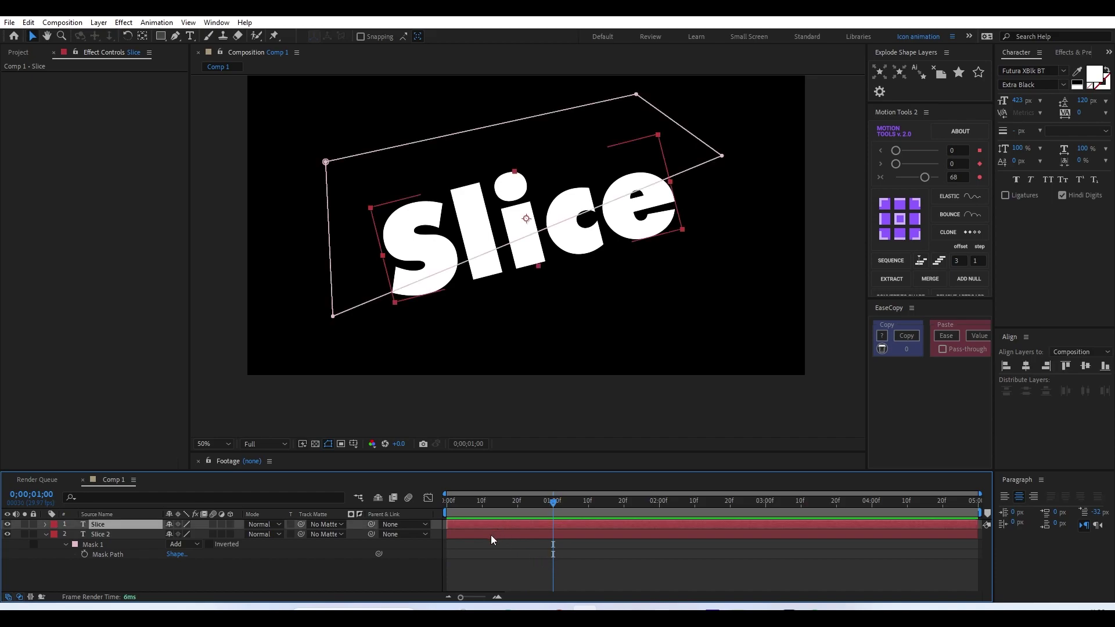
pyautogui.keyDown('shift'); pyautogui.click(490, 535); pyautogui.keyUp('shift')
pyautogui.press('p')
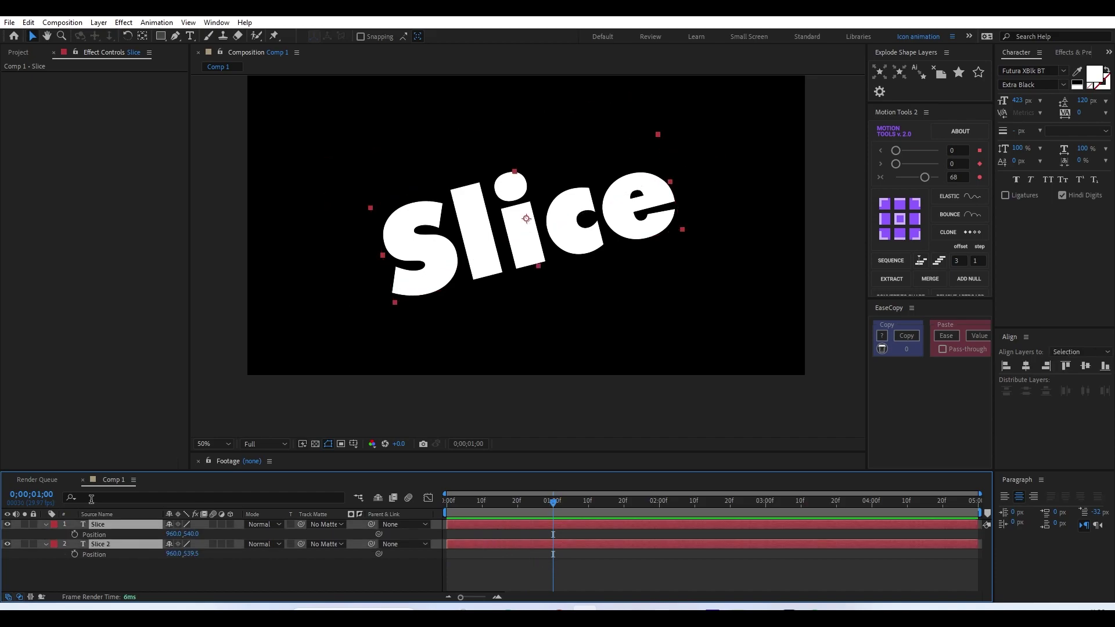
pyautogui.click(75, 534)
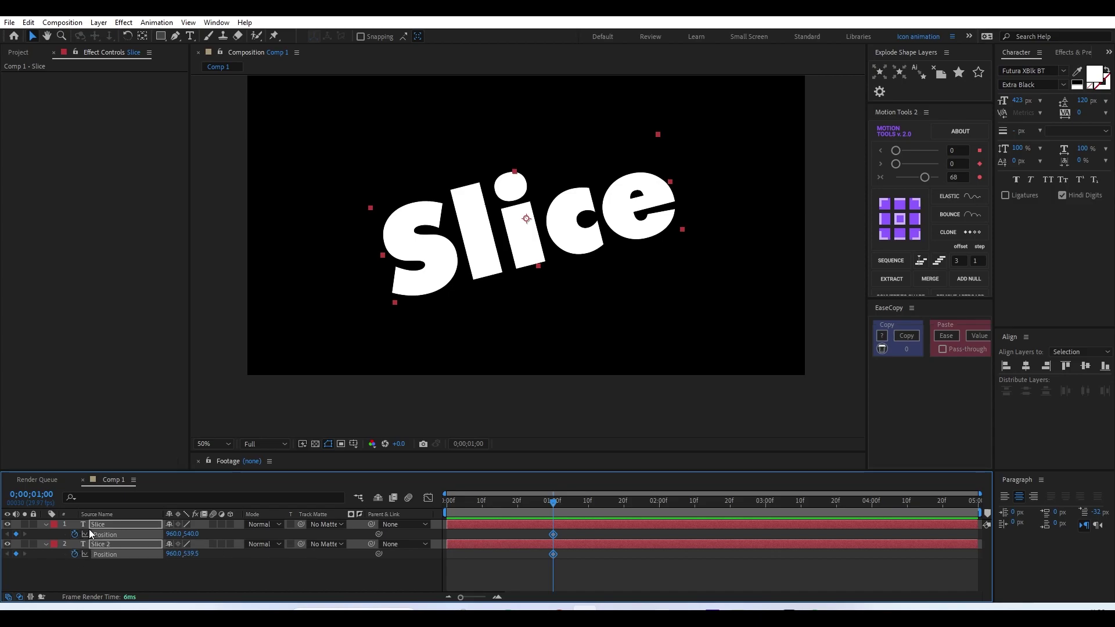
# - At 0;00;01;20, move the Slice 2 layer 20 px down and 20 px right to position 980.0, 559.5
pyautogui.hotkey('shift', 'pagedown')
pyautogui.hotkey('shift', 'pagedown')
pyautogui.click(654, 577)
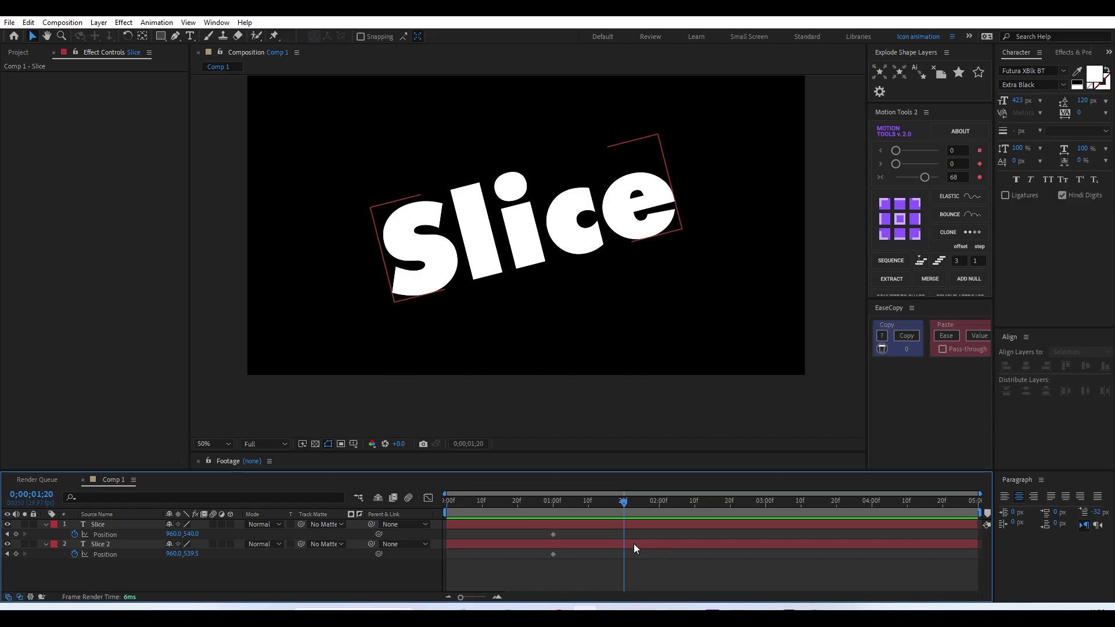
pyautogui.click(633, 543)
pyautogui.hotkey('shift', 'Down')
pyautogui.hotkey('shift', 'Down')
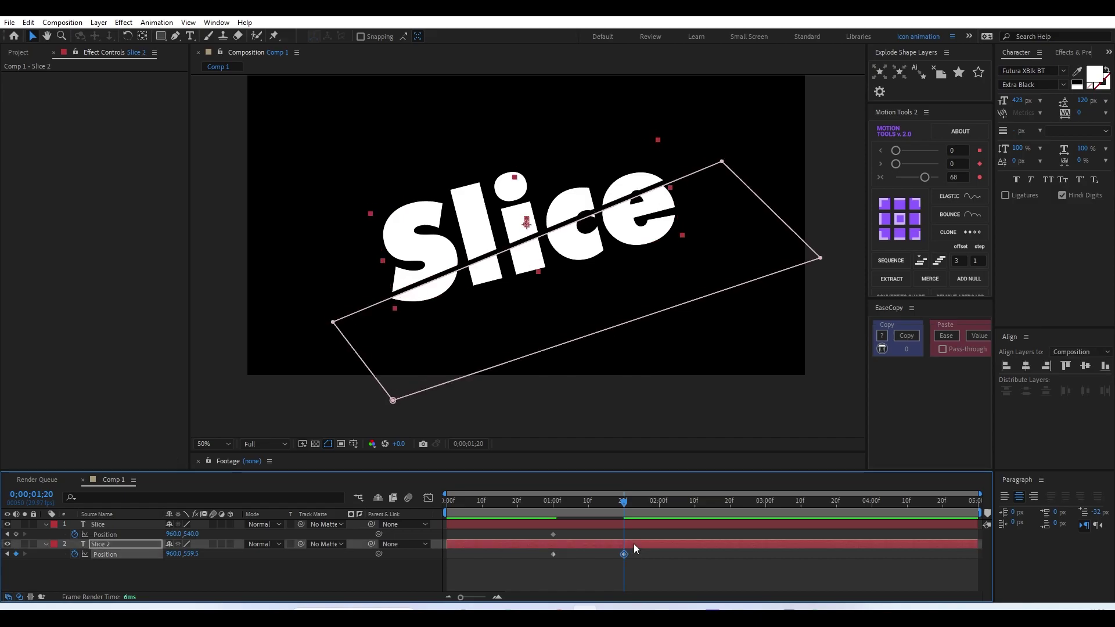
pyautogui.hotkey('shift', 'Right')
pyautogui.hotkey('shift', 'Right')
pyautogui.keyDown('shift'); pyautogui.click(627, 525); pyautogui.keyUp('shift')
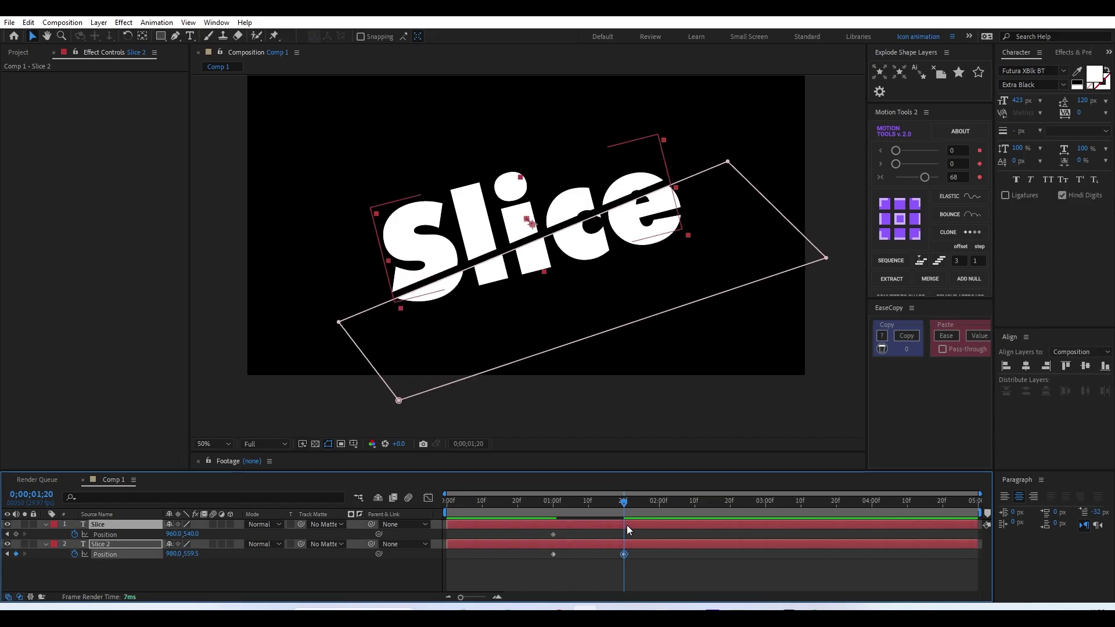
pyautogui.hotkey('shift', 'Up')
pyautogui.hotkey('ctrl', 'z')
pyautogui.hotkey('ctrl', 'z')
pyautogui.click(633, 566)
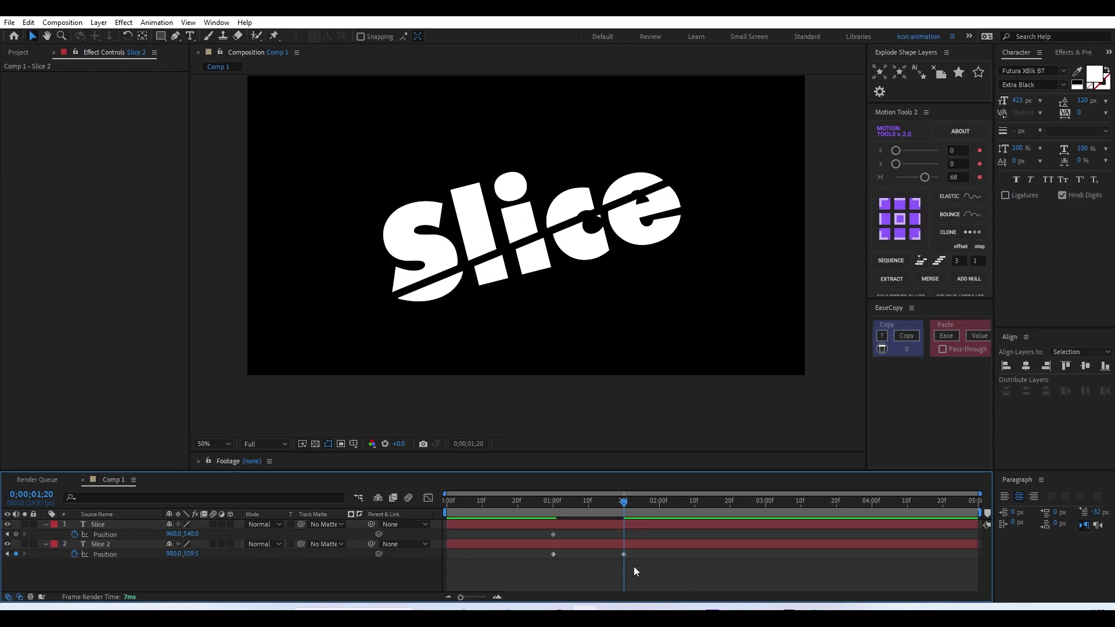
# - At 0;00;01;20, move the Slice layer up and left to position 940.0, 526.0, and scrub through the split
pyautogui.click(626, 524)
pyautogui.hotkey('shift', 'Up')
pyautogui.hotkey('shift', 'Up')
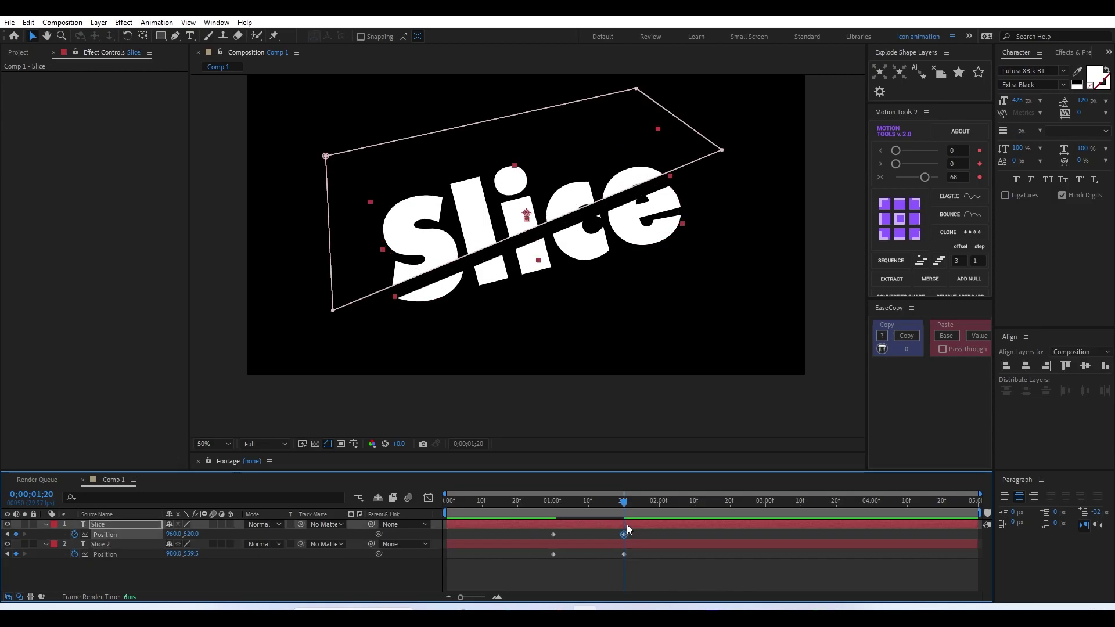
pyautogui.hotkey('shift', 'Left')
pyautogui.hotkey('shift', 'Left')
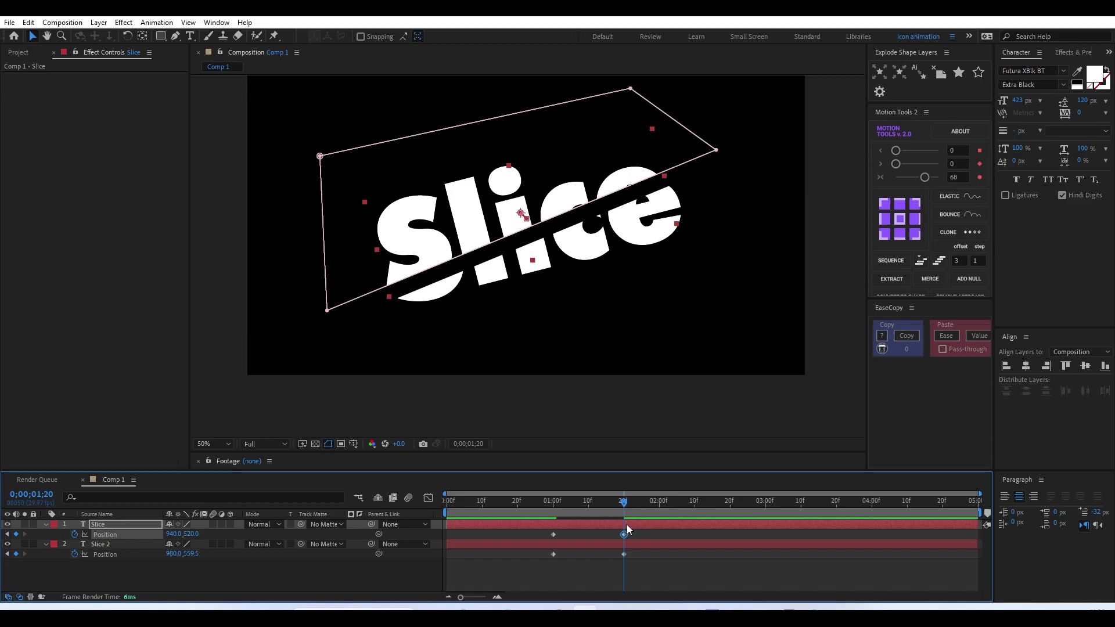
pyautogui.press('Down')
pyautogui.press('Down')
pyautogui.press('Down')
pyautogui.press('Down')
pyautogui.press('Down')
pyautogui.press('Down')
pyautogui.moveTo(612, 500)
pyautogui.mouseDown()
pyautogui.moveTo(510, 490)
pyautogui.moveTo(647, 517)
pyautogui.moveTo(494, 487)
pyautogui.moveTo(621, 511)
pyautogui.mouseUp()
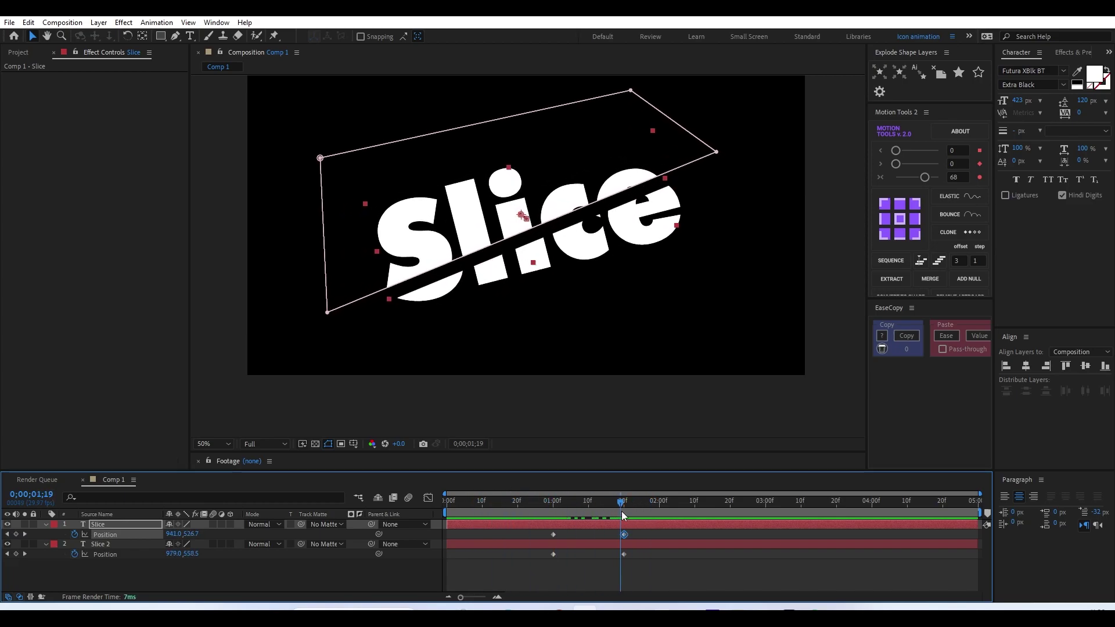
# - Apply Easy Ease to both layers' Position keyframes and reshape their speed graph to peak early and slow down gradually
pyautogui.moveTo(636, 564); pyautogui.dragTo(509, 511)
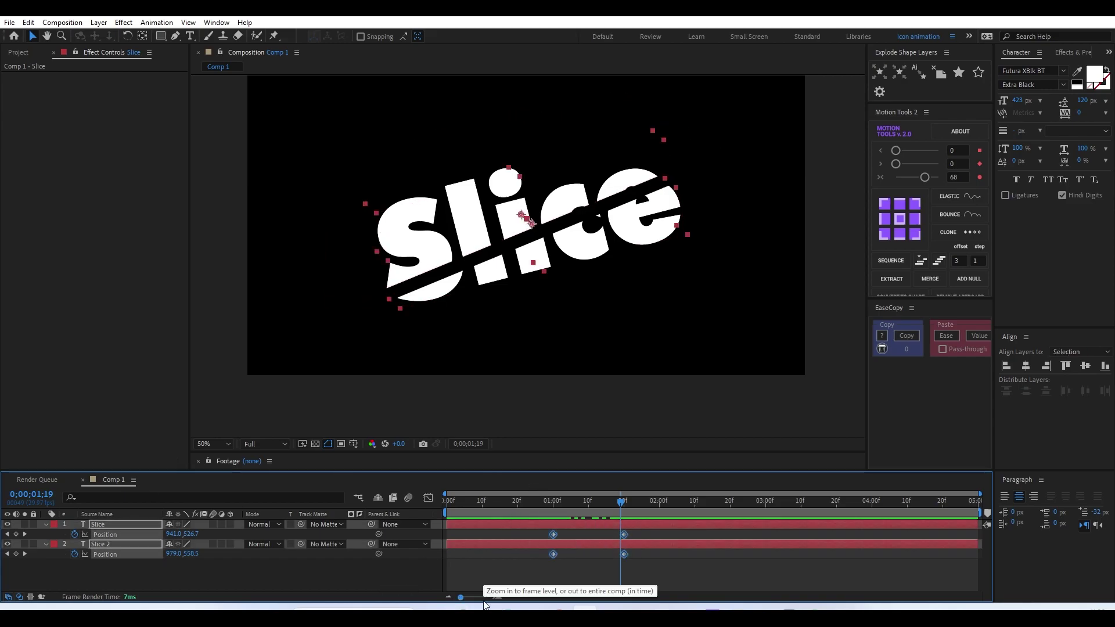
pyautogui.press('F9')
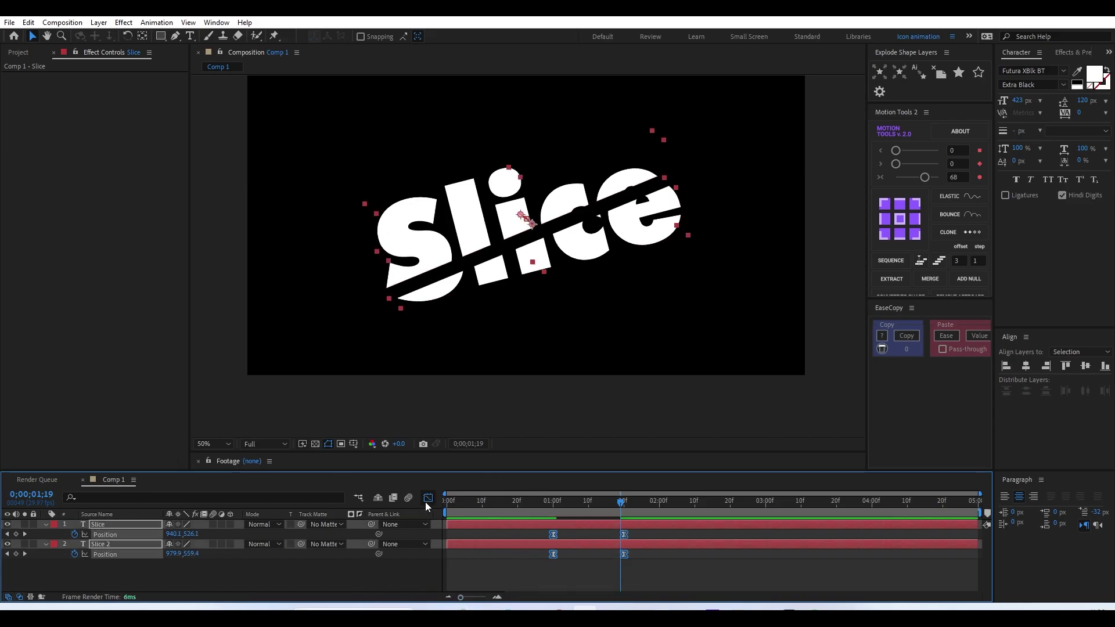
pyautogui.click(426, 500)
pyautogui.click(655, 584)
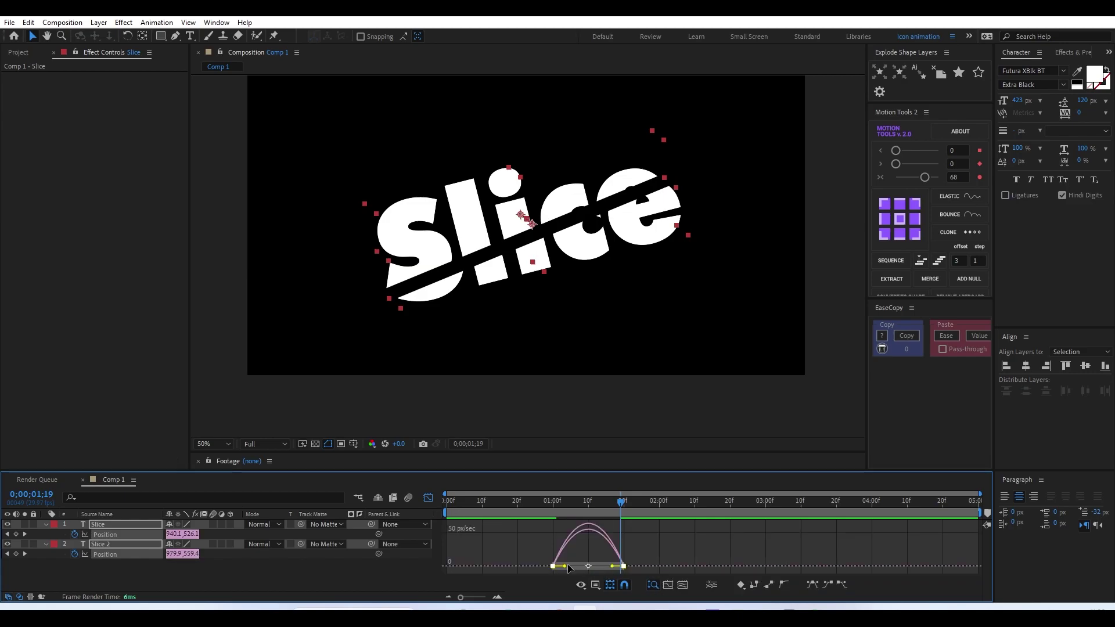
pyautogui.moveTo(563, 567); pyautogui.dragTo(601, 568)
pyautogui.moveTo(599, 564); pyautogui.dragTo(599, 565)
pyautogui.click(663, 552)
pyautogui.click(428, 498)
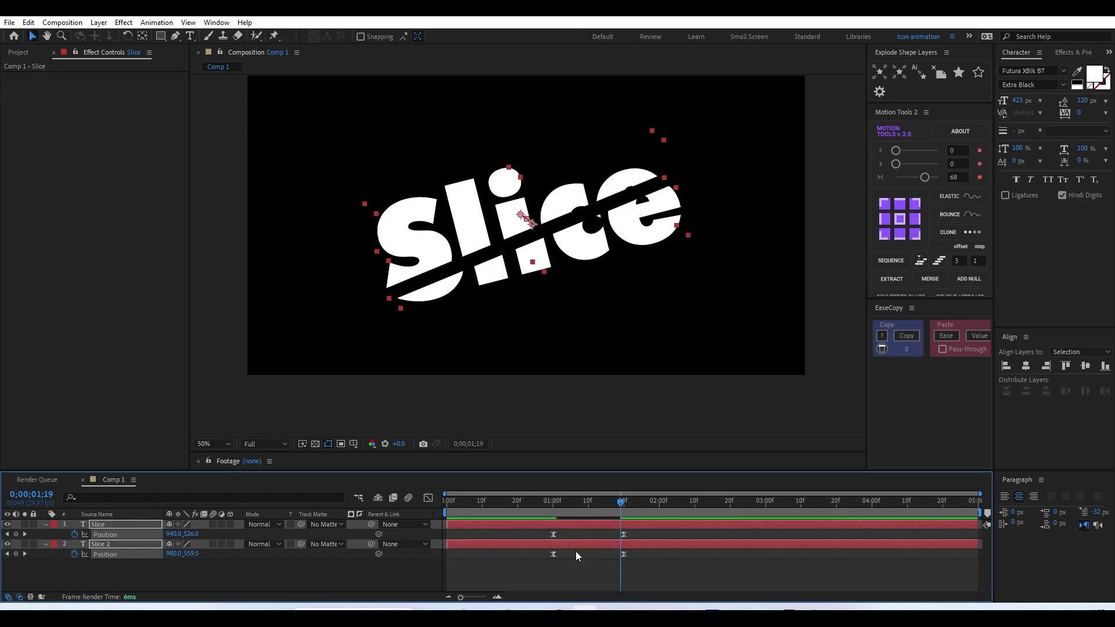
# - Preview the split animation and return the playhead to 0;00;01;00
pyautogui.click(567, 578)
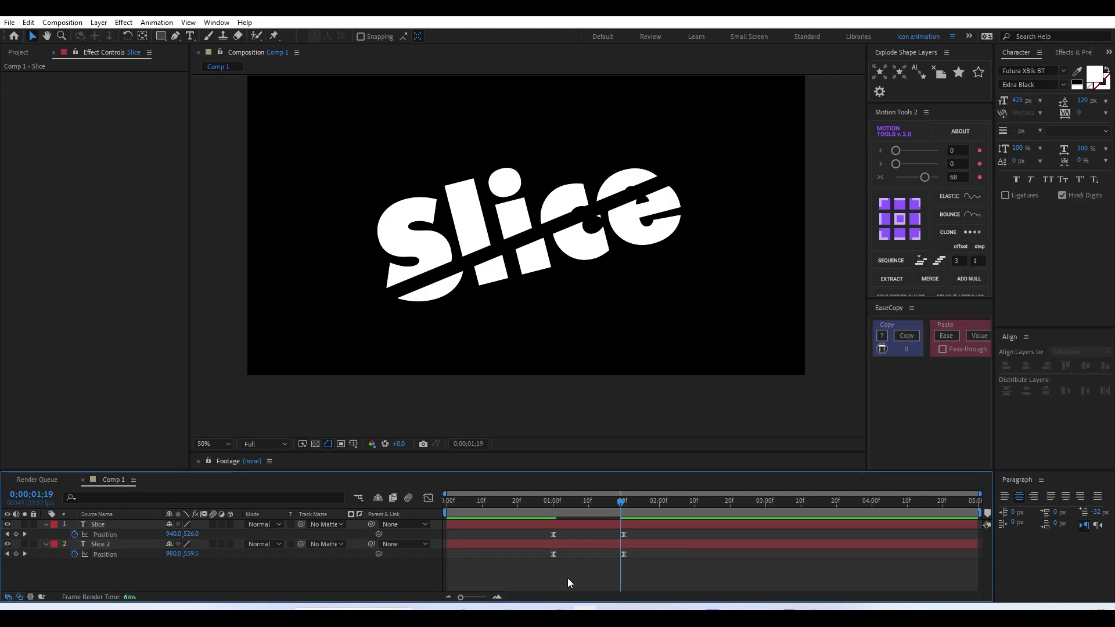
pyautogui.press('space')
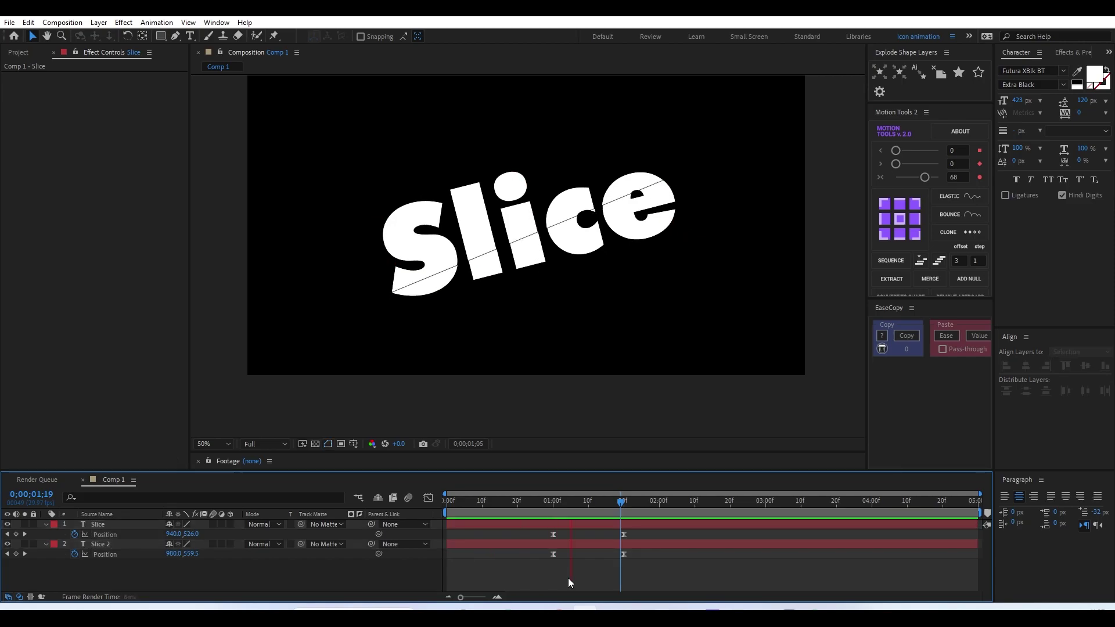
pyautogui.press('space')
pyautogui.moveTo(549, 508)
pyautogui.mouseDown()
pyautogui.moveTo(604, 519)
pyautogui.moveTo(555, 509)
pyautogui.mouseUp()
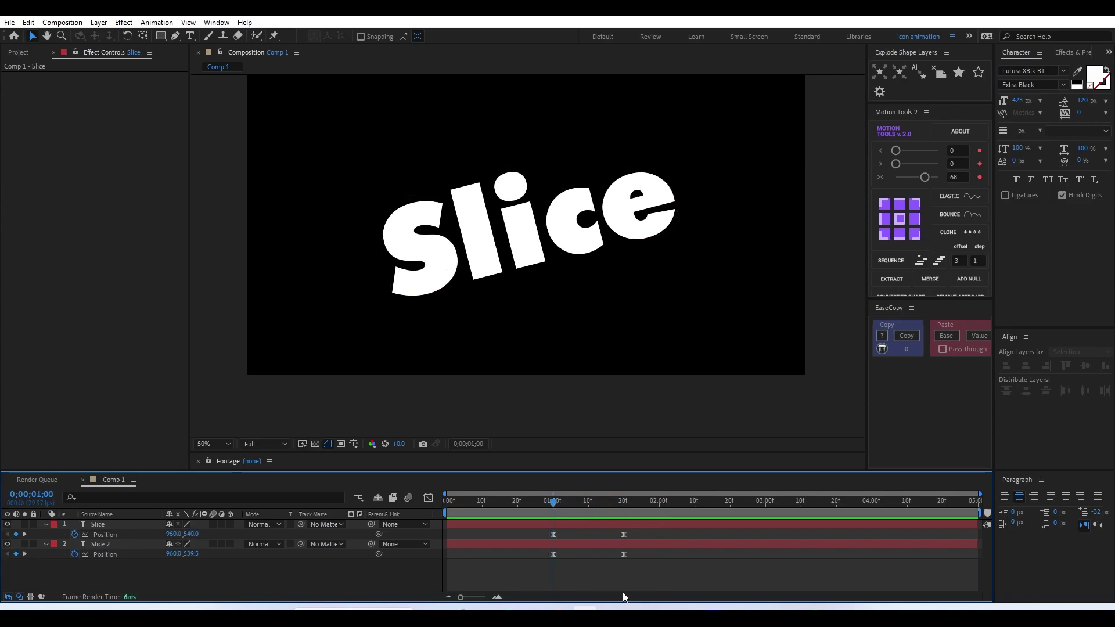
# - Lengthen the ease into the final Position keyframes in the speed graph for a sharper early burst, and preview the result
pyautogui.moveTo(620, 557)
pyautogui.mouseDown()
pyautogui.moveTo(546, 527)
pyautogui.moveTo(576, 574)
pyautogui.moveTo(561, 564)
pyautogui.mouseUp()
pyautogui.click(429, 498)
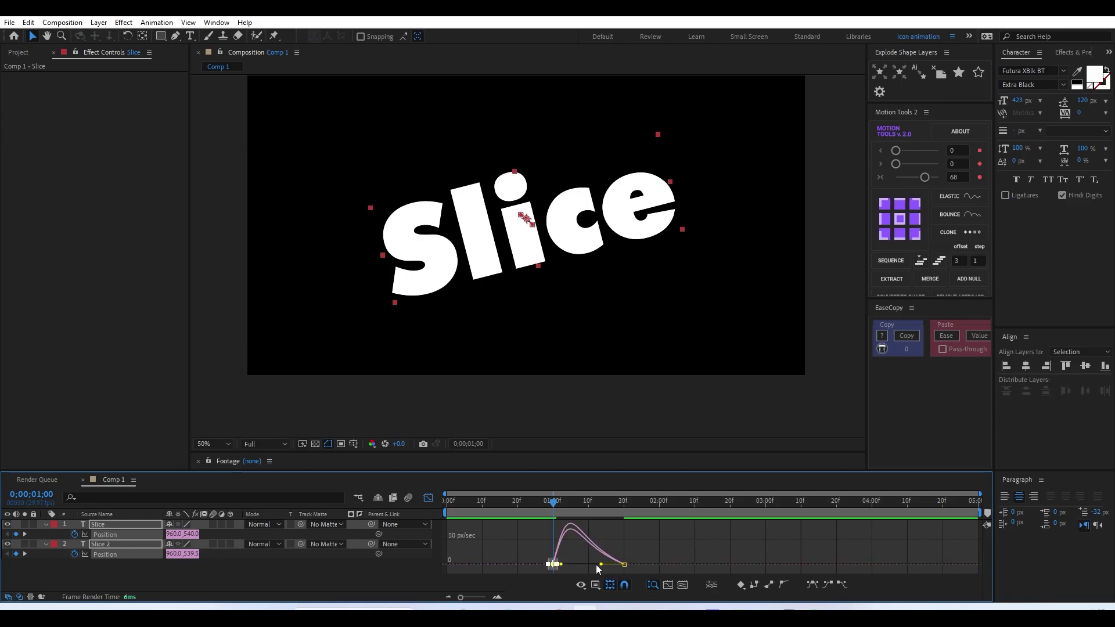
pyautogui.moveTo(657, 547); pyautogui.dragTo(591, 566)
pyautogui.click(532, 557)
pyautogui.press('space')
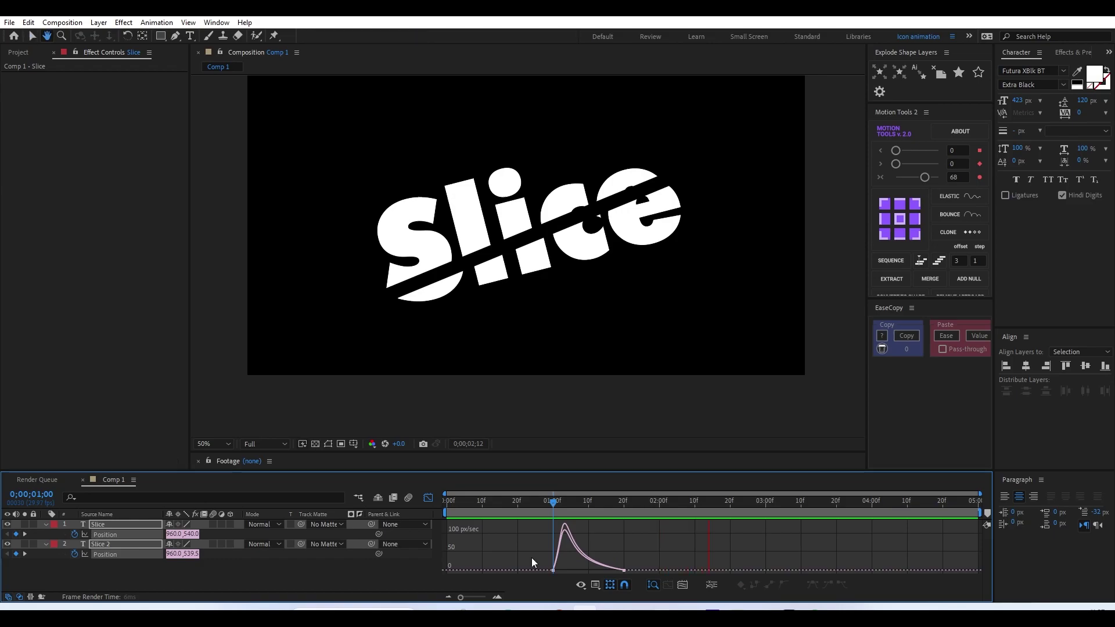
# - Close the speed graph, replay the split animation in the layer view, and return the playhead to 0;00;01;00
pyautogui.press('space')
pyautogui.moveTo(534, 507)
pyautogui.mouseDown()
pyautogui.moveTo(602, 520)
pyautogui.moveTo(515, 504)
pyautogui.mouseUp()
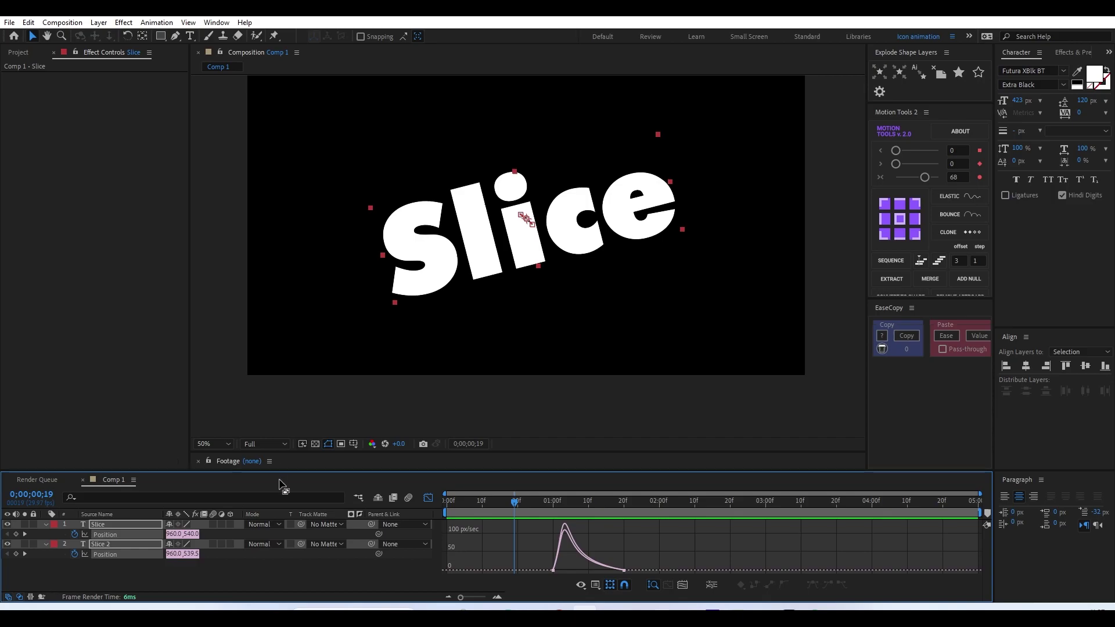
pyautogui.click(428, 498)
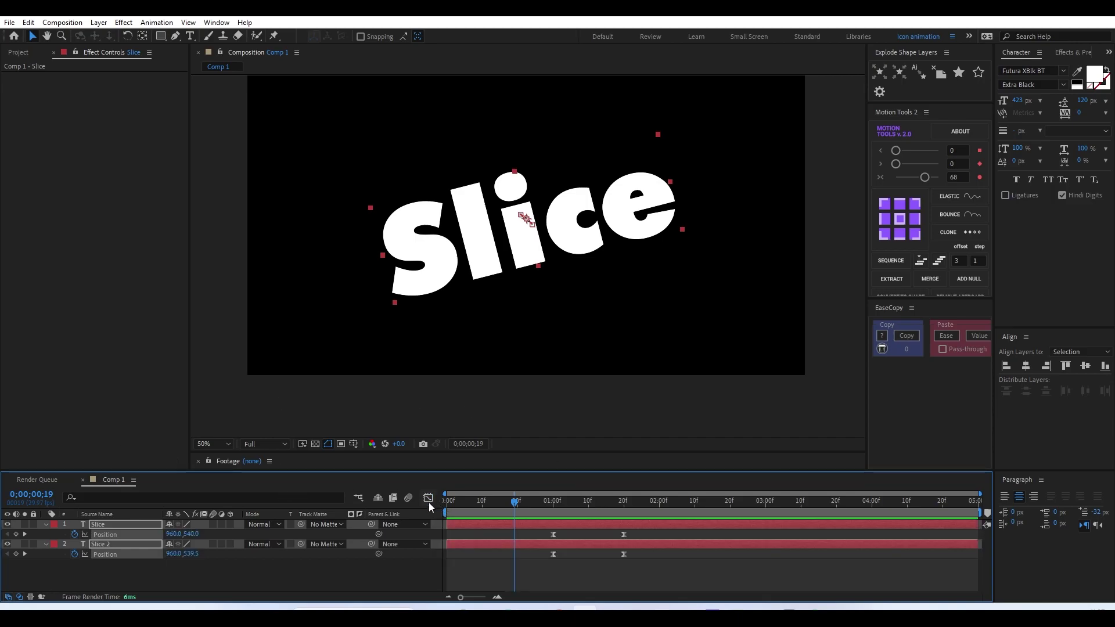
pyautogui.click(562, 569)
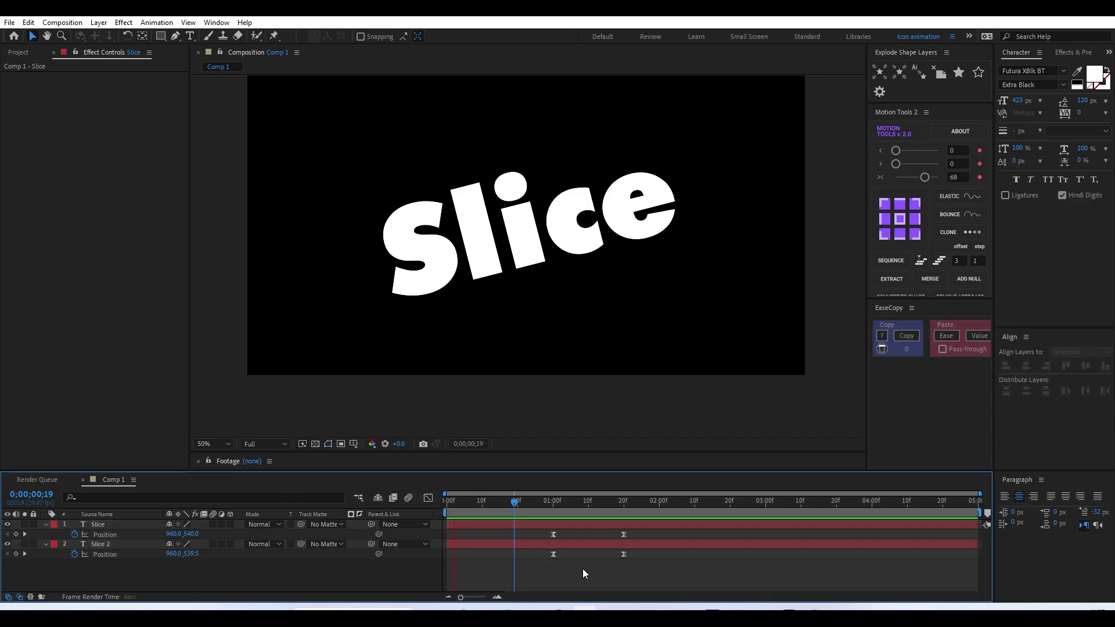
pyautogui.press('space')
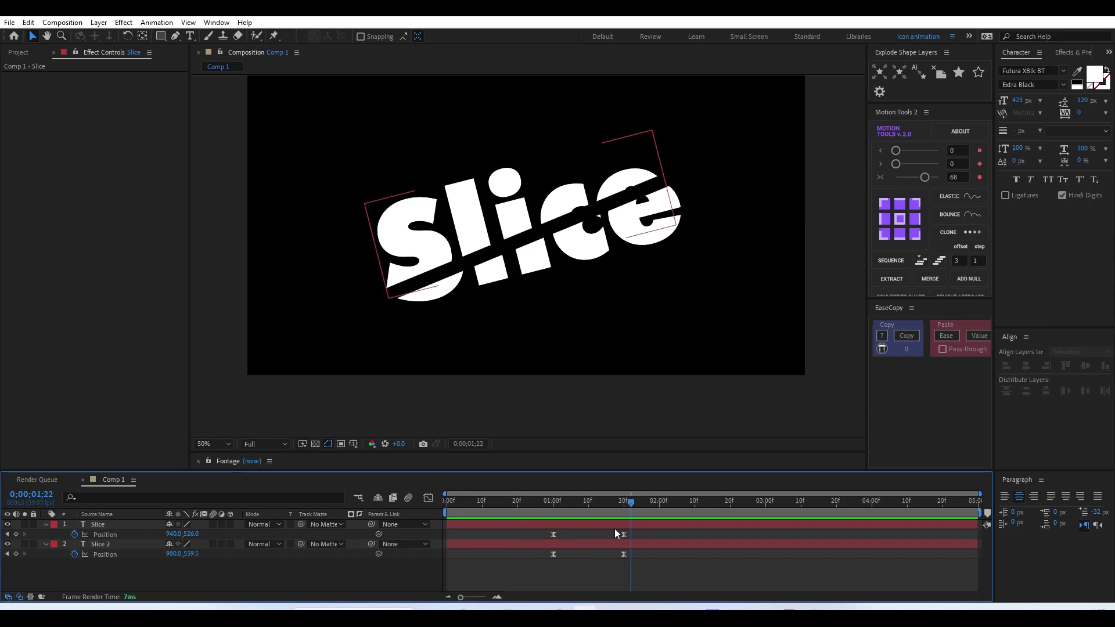
pyautogui.moveTo(564, 504); pyautogui.dragTo(554, 505)
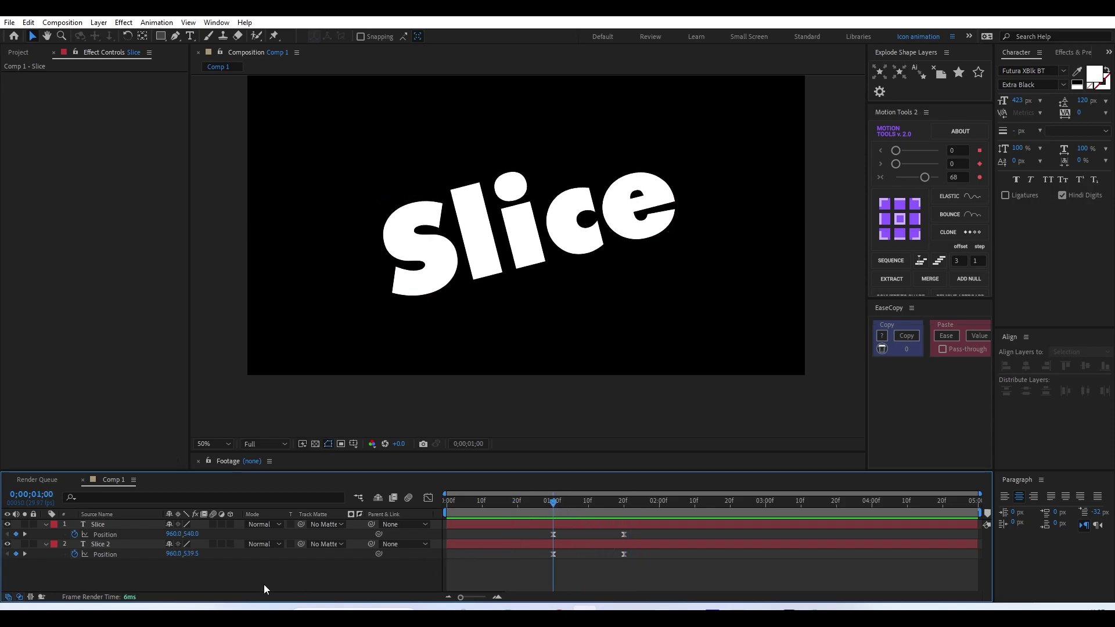
# - Hide the Slice 2 layer and, with no layer selected, draw a straight Pen line along the cut edge, extending past both ends of the word
pyautogui.click(7, 544)
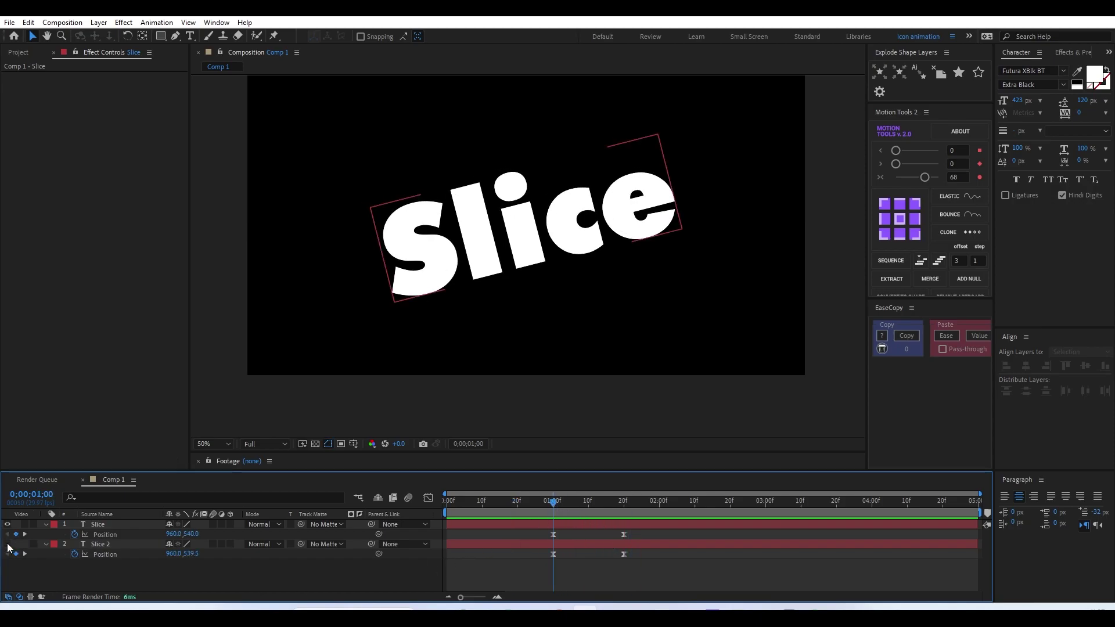
pyautogui.click(104, 554)
pyautogui.click(332, 580)
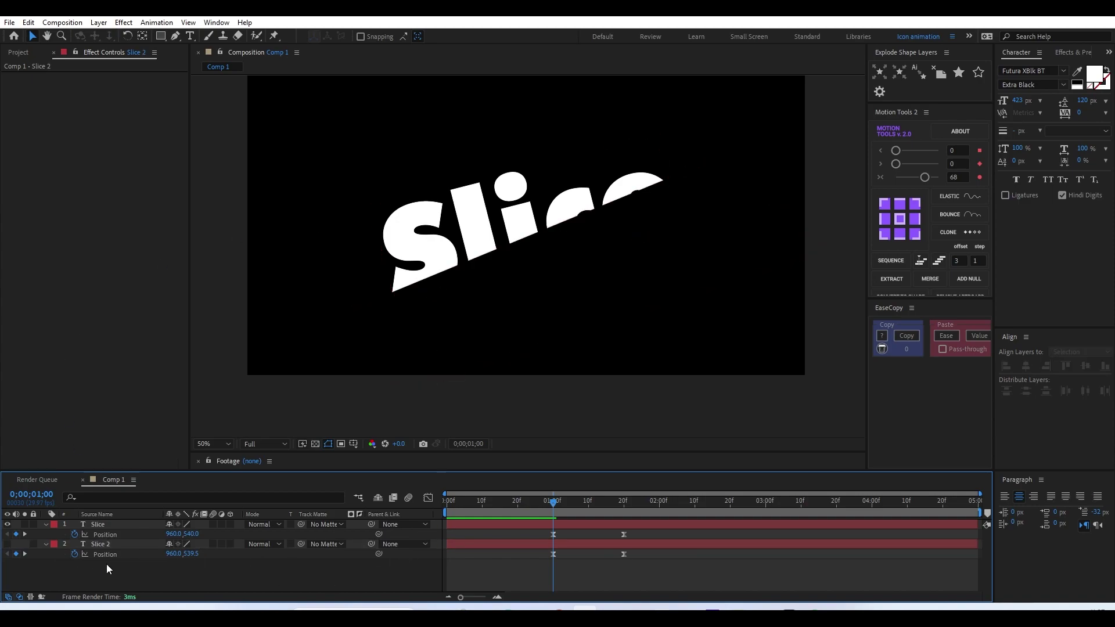
pyautogui.click(174, 36)
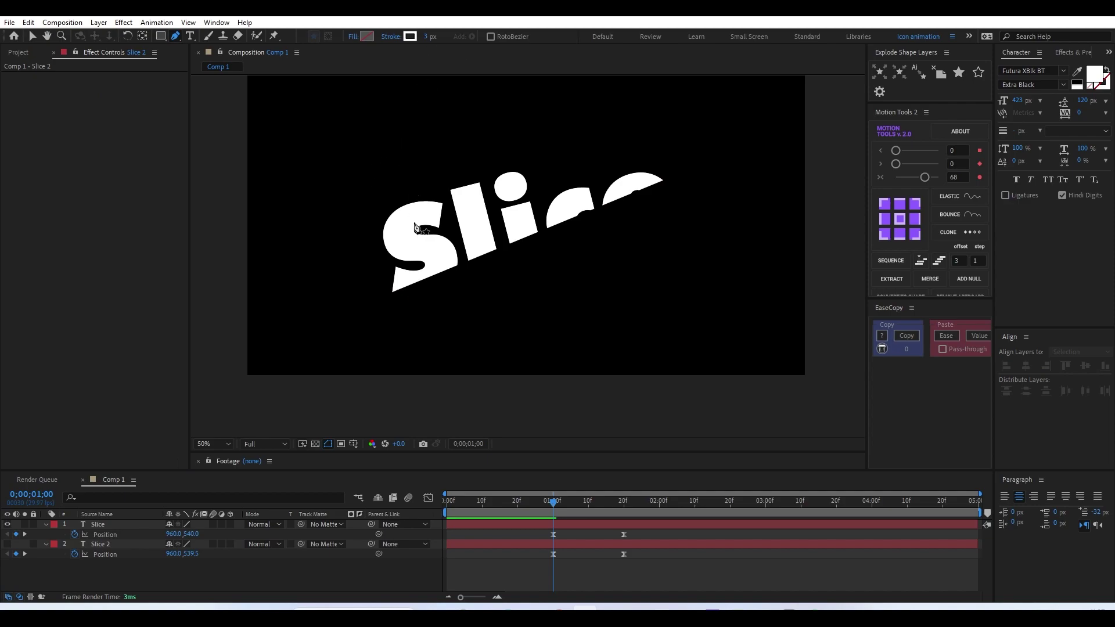
pyautogui.scroll(1, 391, 305)
pyautogui.moveTo(301, 337); pyautogui.dragTo(469, 271)
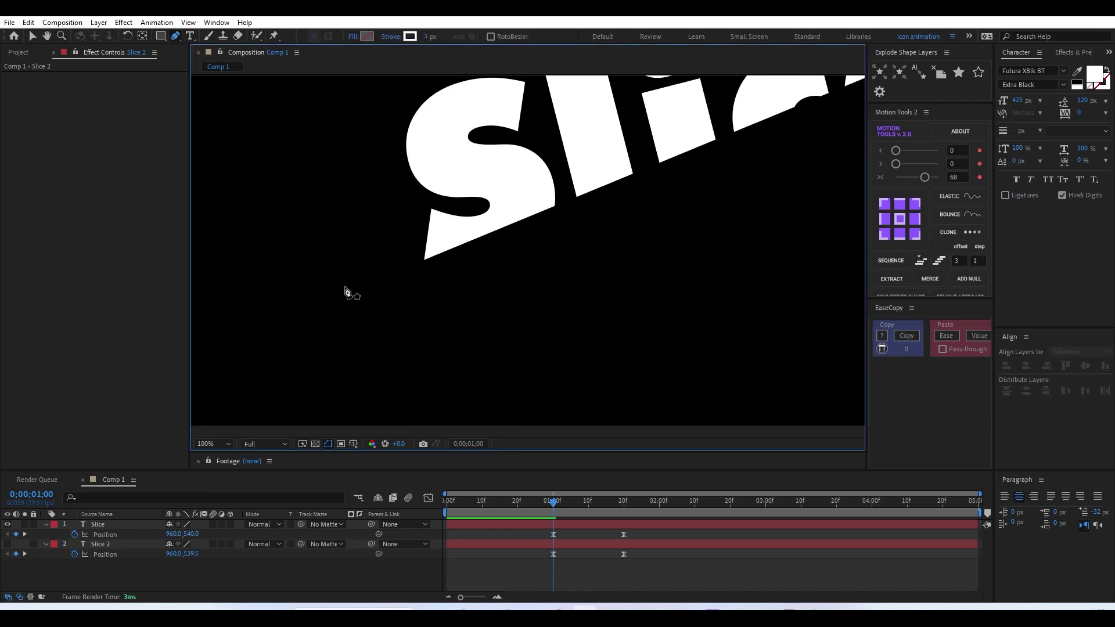
pyautogui.click(310, 321)
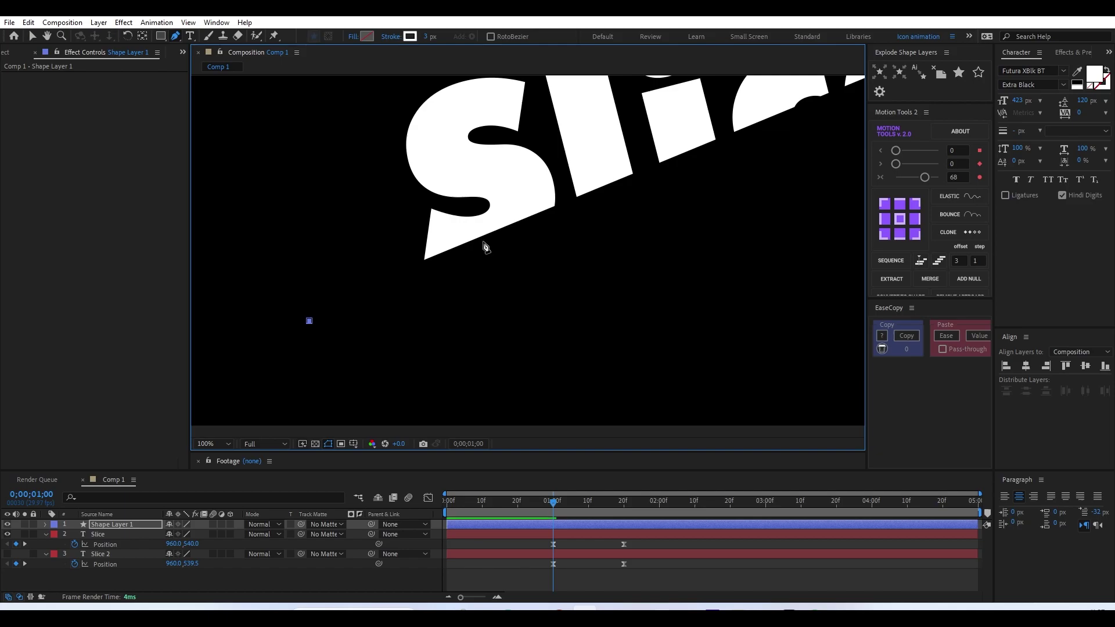
pyautogui.moveTo(598, 214); pyautogui.dragTo(424, 345)
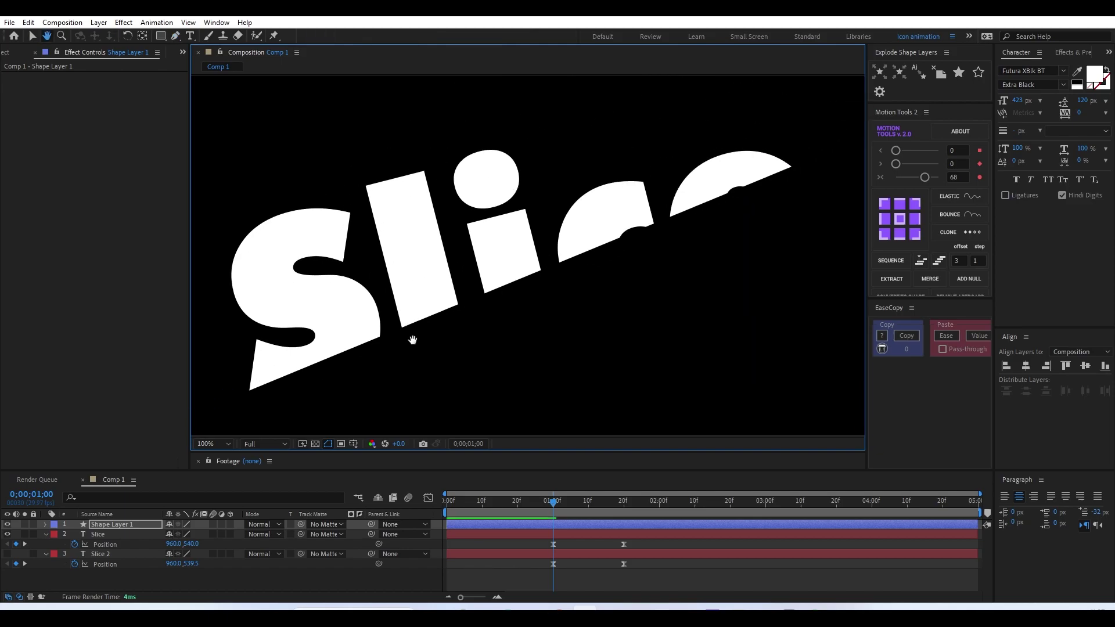
pyautogui.click(851, 133)
pyautogui.moveTo(793, 150)
pyautogui.mouseDown()
pyautogui.moveTo(580, 182)
pyautogui.moveTo(801, 124)
pyautogui.moveTo(781, 113)
pyautogui.moveTo(689, 180)
pyautogui.moveTo(699, 146)
pyautogui.mouseUp()
pyautogui.moveTo(532, 220)
pyautogui.mouseDown()
pyautogui.moveTo(730, 168)
pyautogui.moveTo(690, 177)
pyautogui.mouseUp()
pyautogui.scroll(-1, 567, 271)
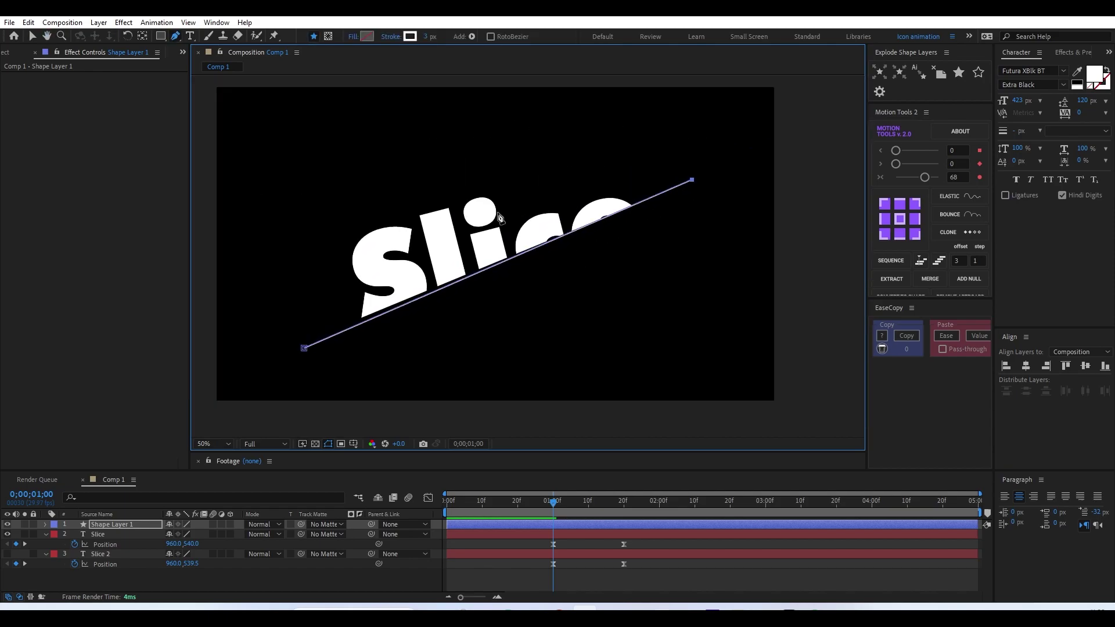
# - Set the line's stroke color to 00FFBA and its stroke width to 12 px
pyautogui.click(410, 36)
pyautogui.click(235, 467)
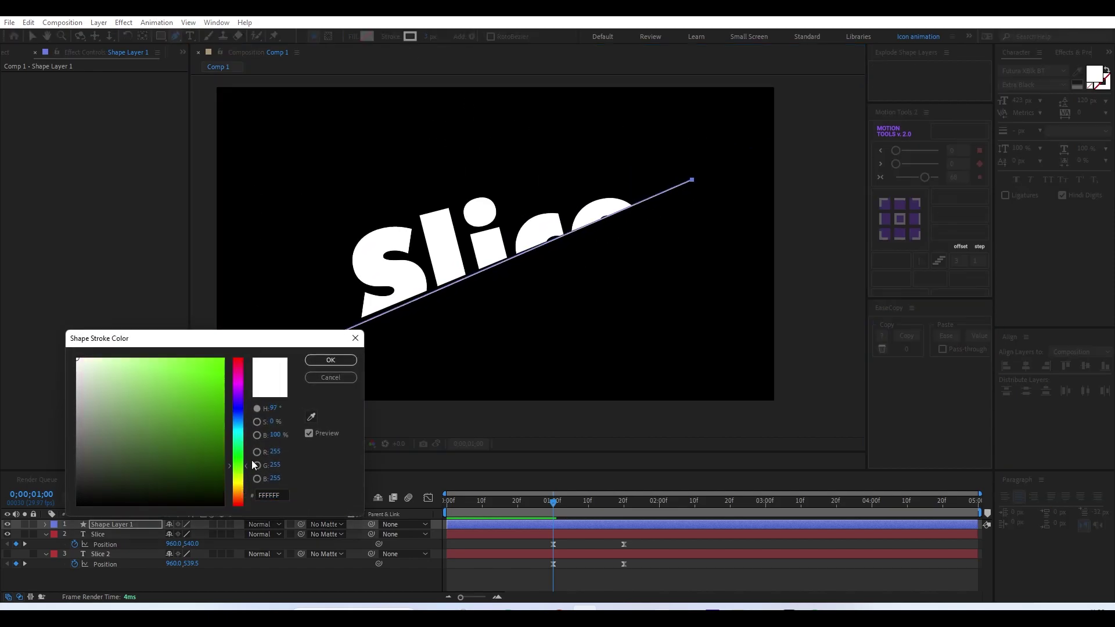
pyautogui.moveTo(256, 431); pyautogui.dragTo(263, 444)
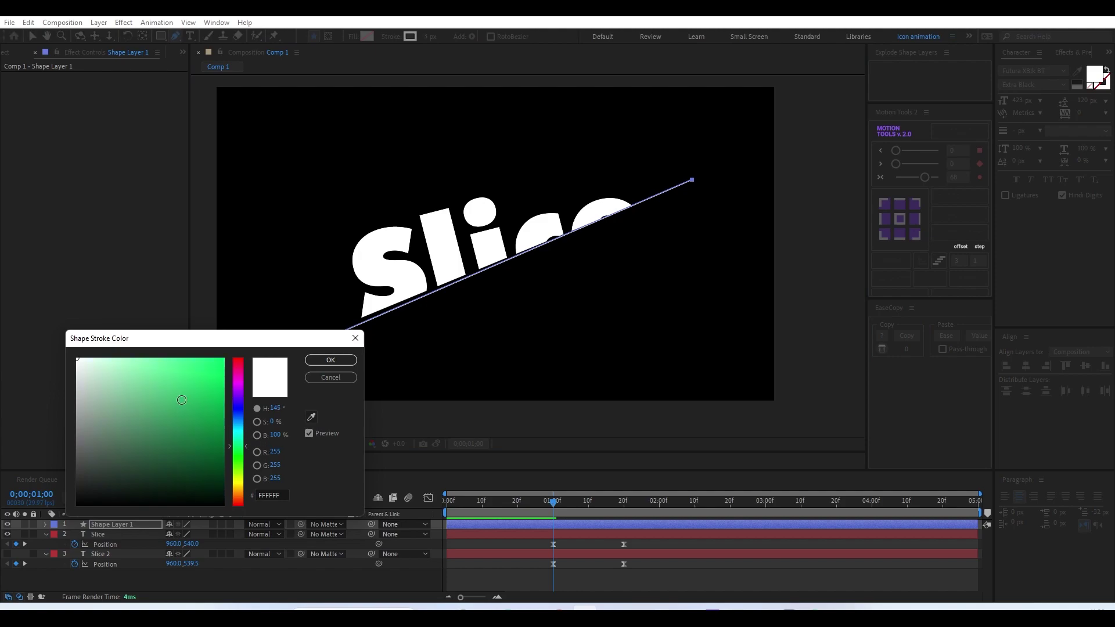
pyautogui.moveTo(181, 399); pyautogui.dragTo(228, 308)
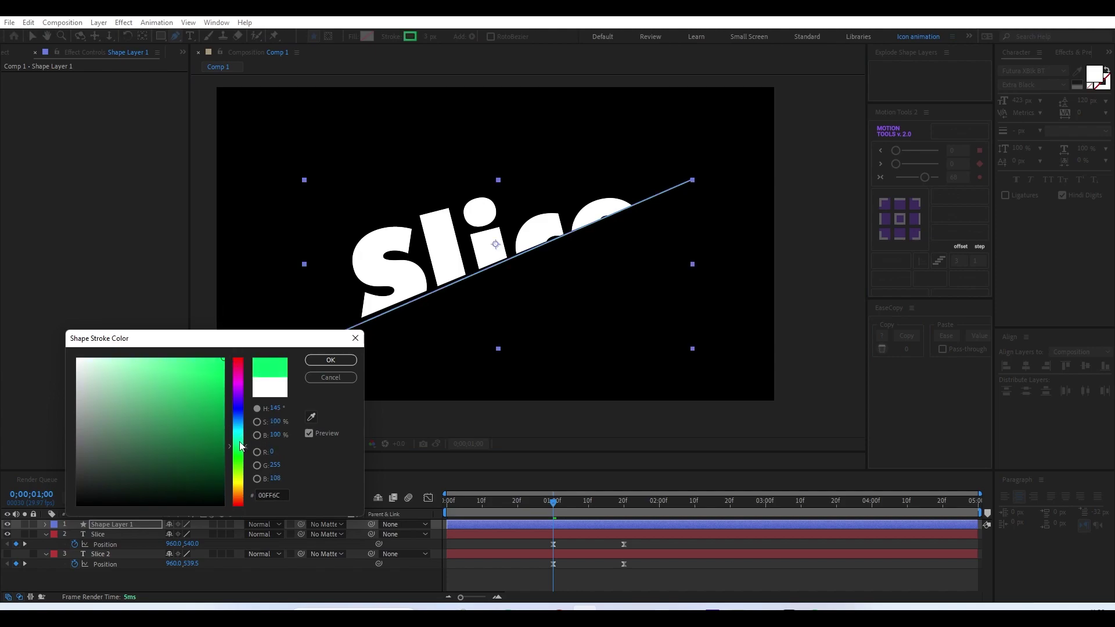
pyautogui.moveTo(241, 446); pyautogui.dragTo(242, 442)
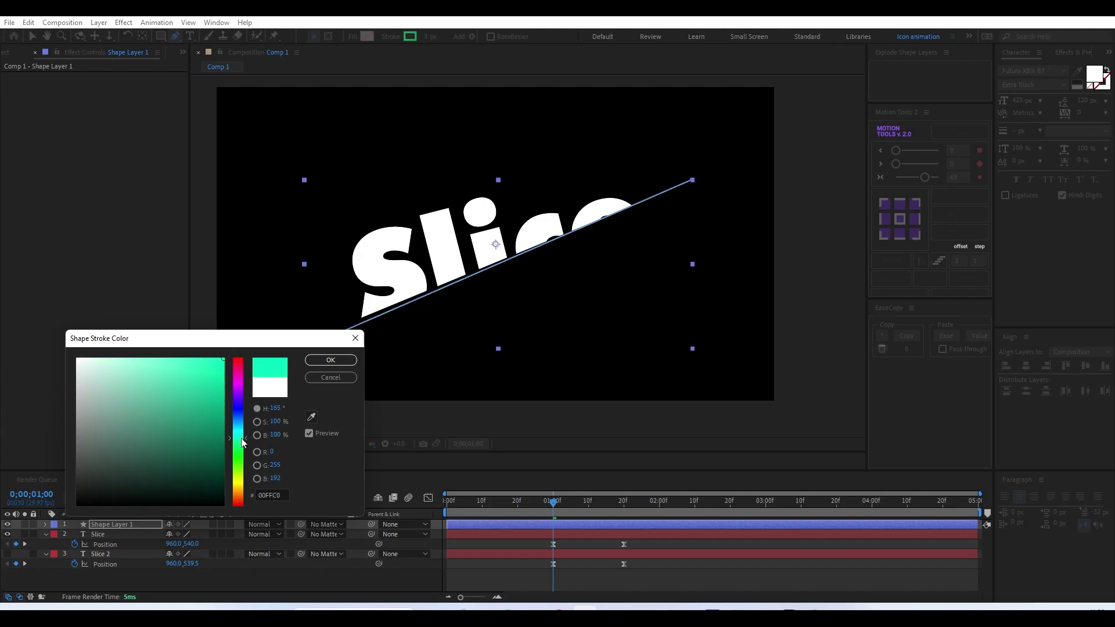
pyautogui.click(330, 360)
pyautogui.click(427, 36)
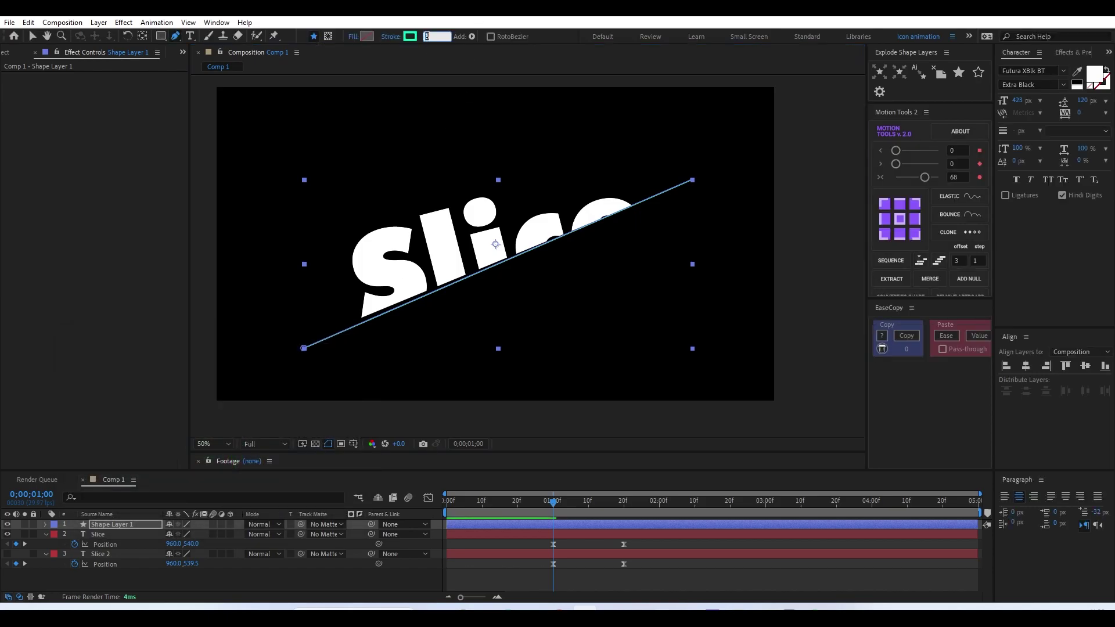
pyautogui.write('12')
pyautogui.press('Return')
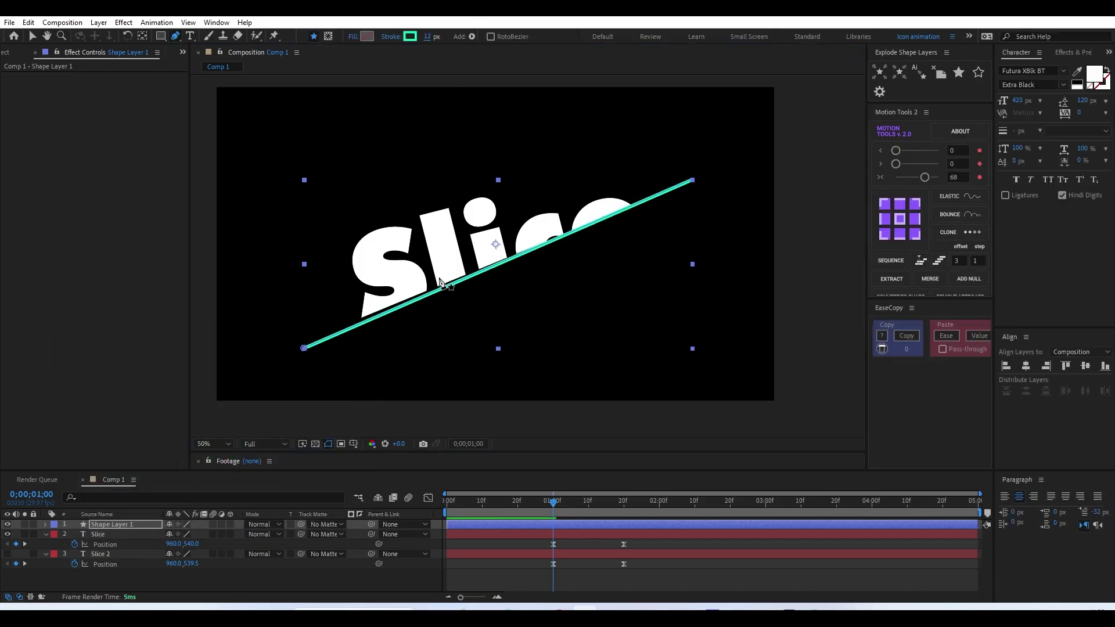
# - Move the line's lower-left end point slightly up and left so the line follows the cut edge, and deselect the layer
pyautogui.moveTo(439, 282); pyautogui.dragTo(569, 224)
pyautogui.scroll(1, 570, 223)
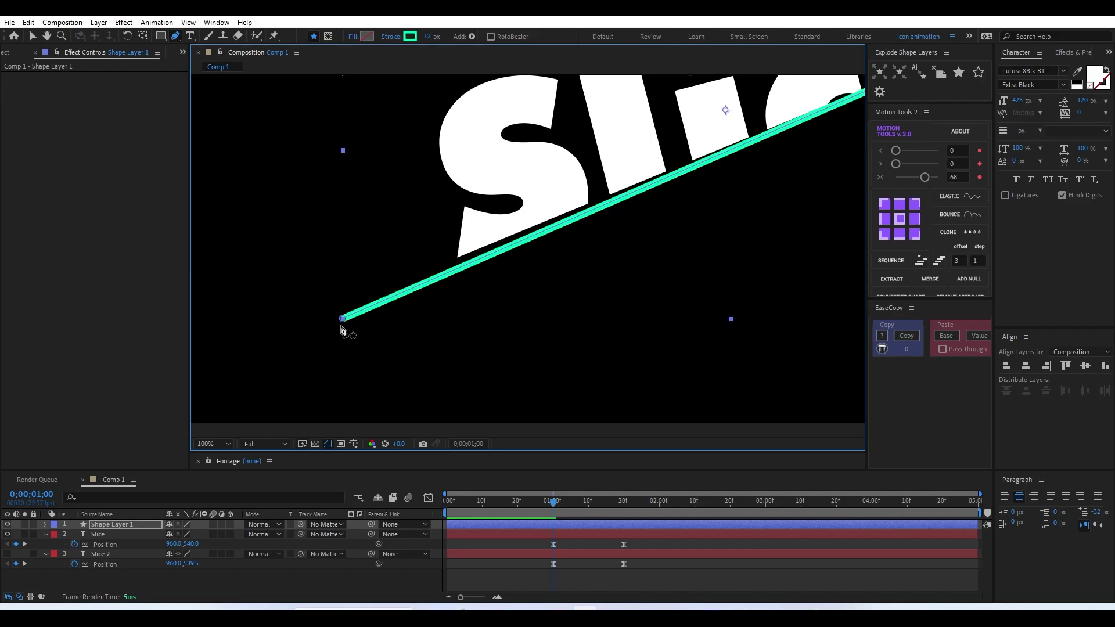
pyautogui.moveTo(342, 319); pyautogui.dragTo(332, 313)
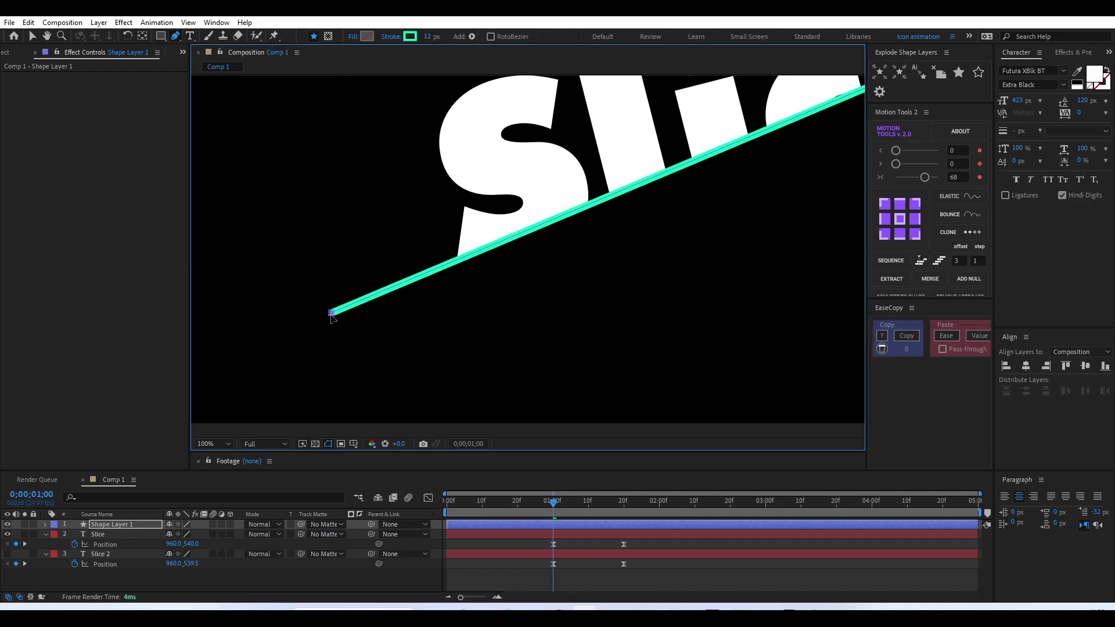
pyautogui.click(33, 36)
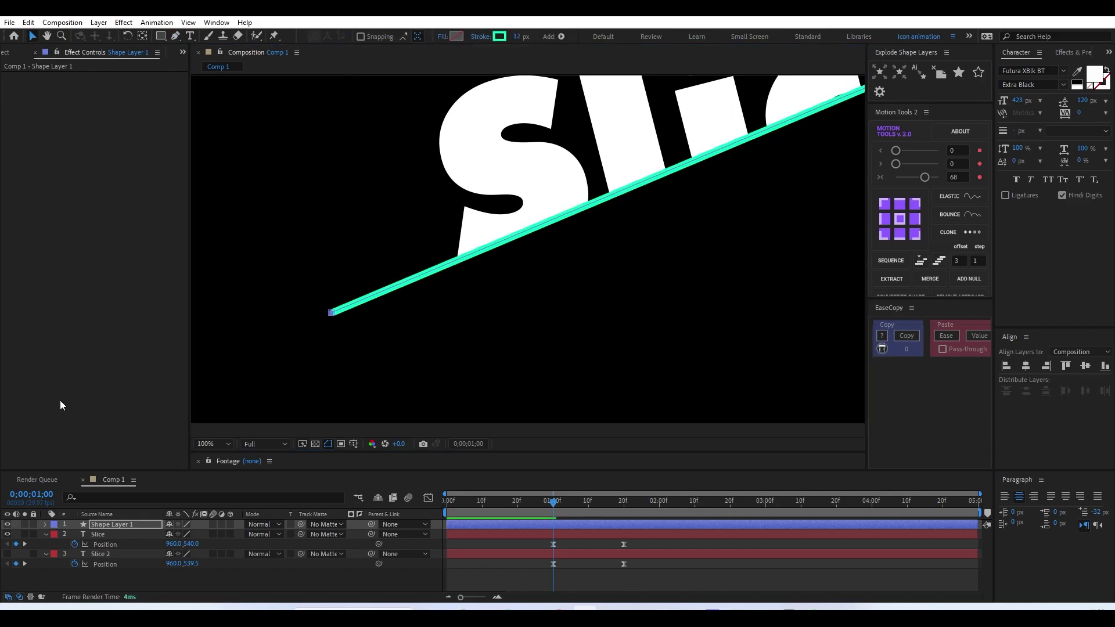
pyautogui.click(133, 575)
pyautogui.scroll(-2, 511, 318)
pyautogui.moveTo(611, 248); pyautogui.dragTo(505, 310)
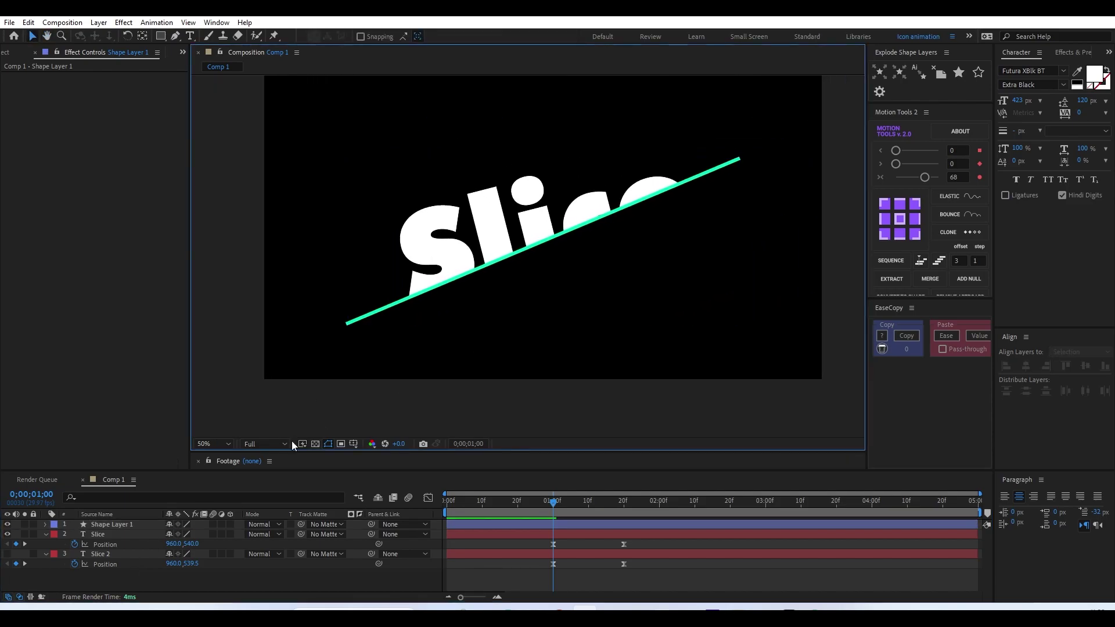
# - Collapse the Slice layer's properties, show the Slice 2 layer again, and compare the word with and without the line
pyautogui.click(45, 535)
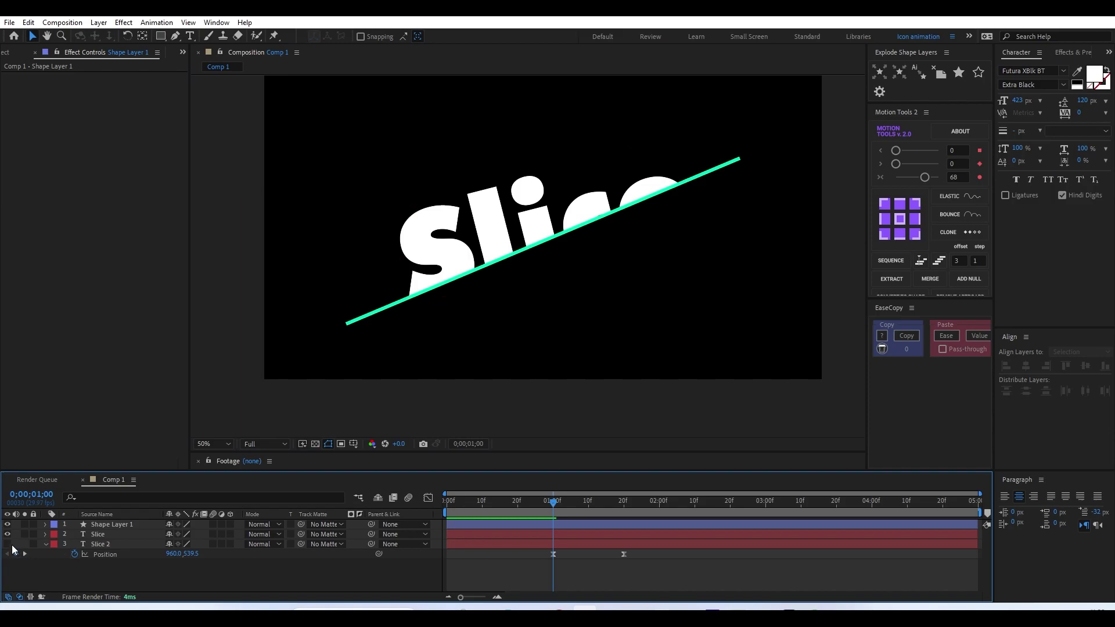
pyautogui.click(8, 544)
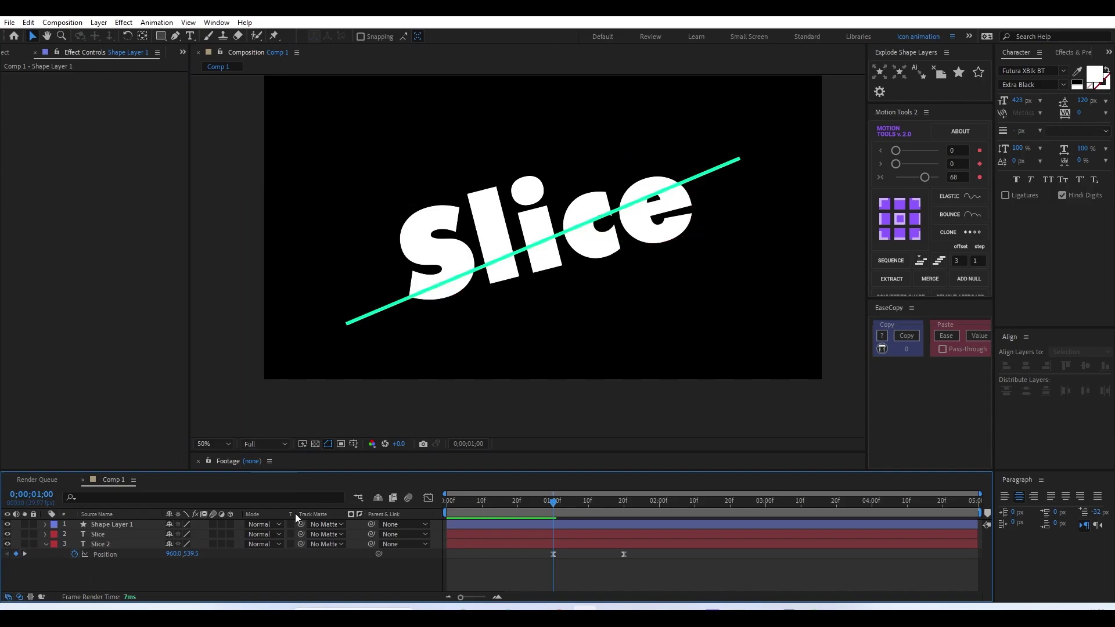
pyautogui.click(7, 525)
pyautogui.click(8, 525)
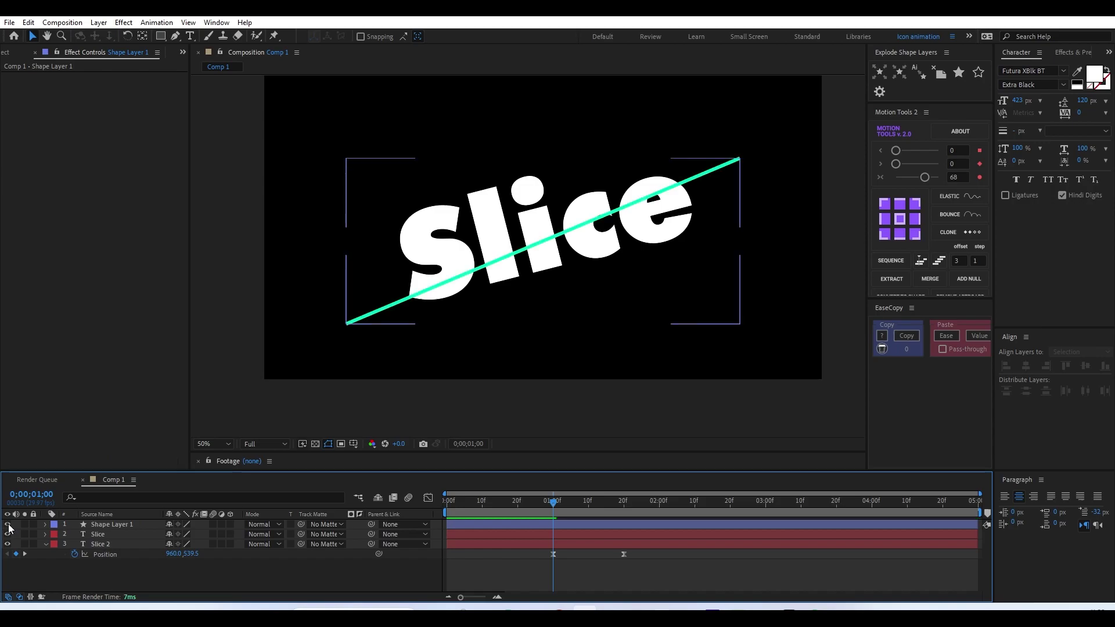
# - Trim the start of Shape Layer 1 to 0;00;00;24
pyautogui.click(125, 524)
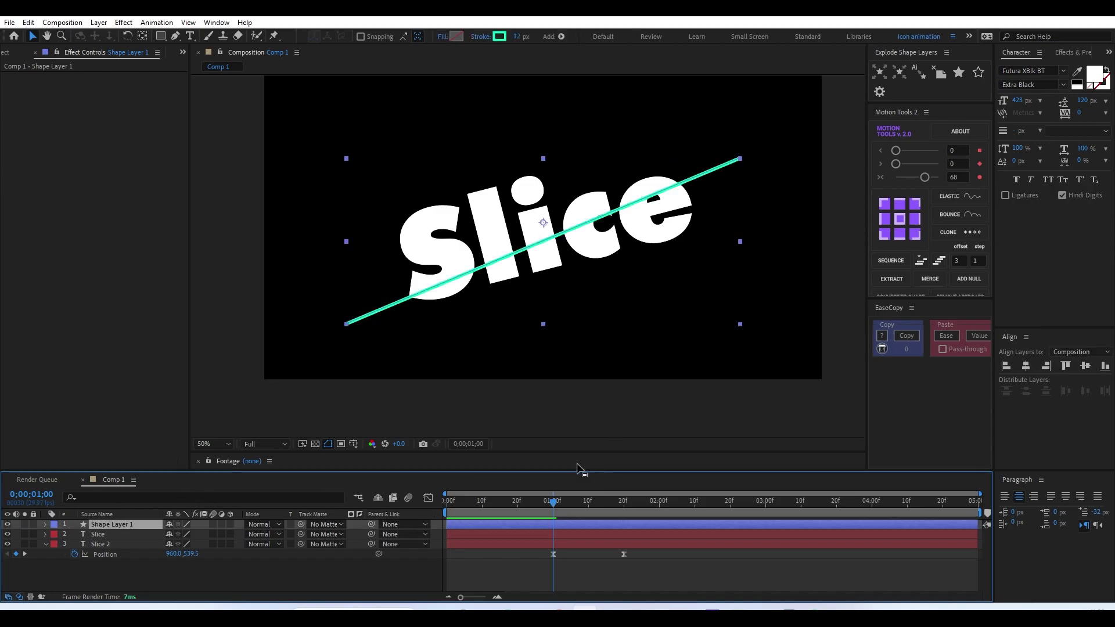
pyautogui.moveTo(539, 499); pyautogui.dragTo(531, 521)
pyautogui.hotkey('alt', '[')
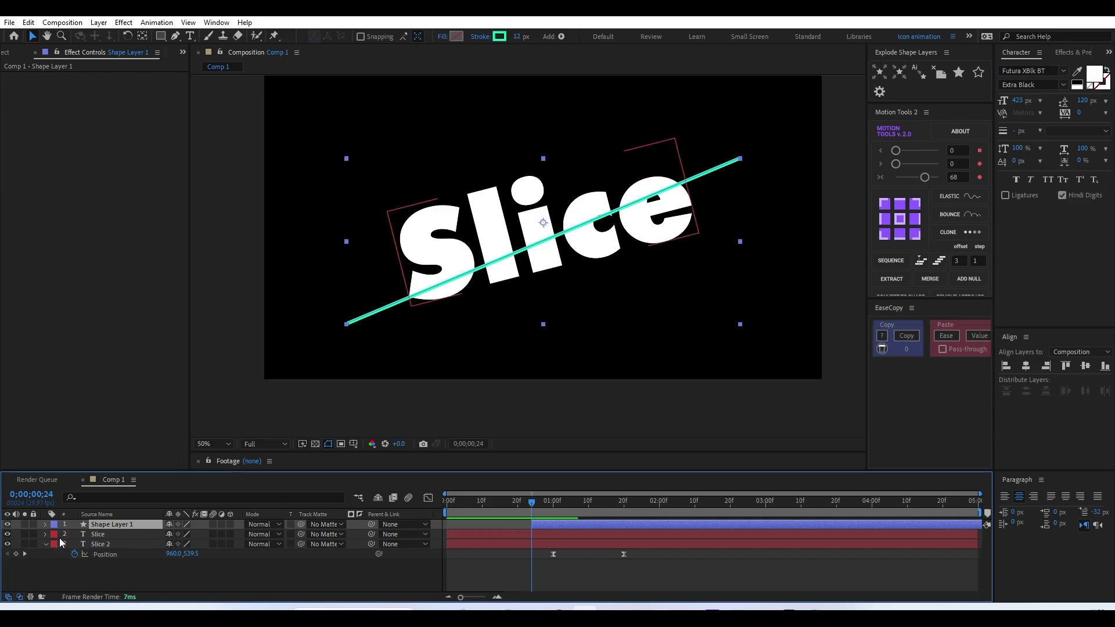
# - Expand Shape Layer 1's contents and rename the layer "slice effect"
pyautogui.click(46, 524)
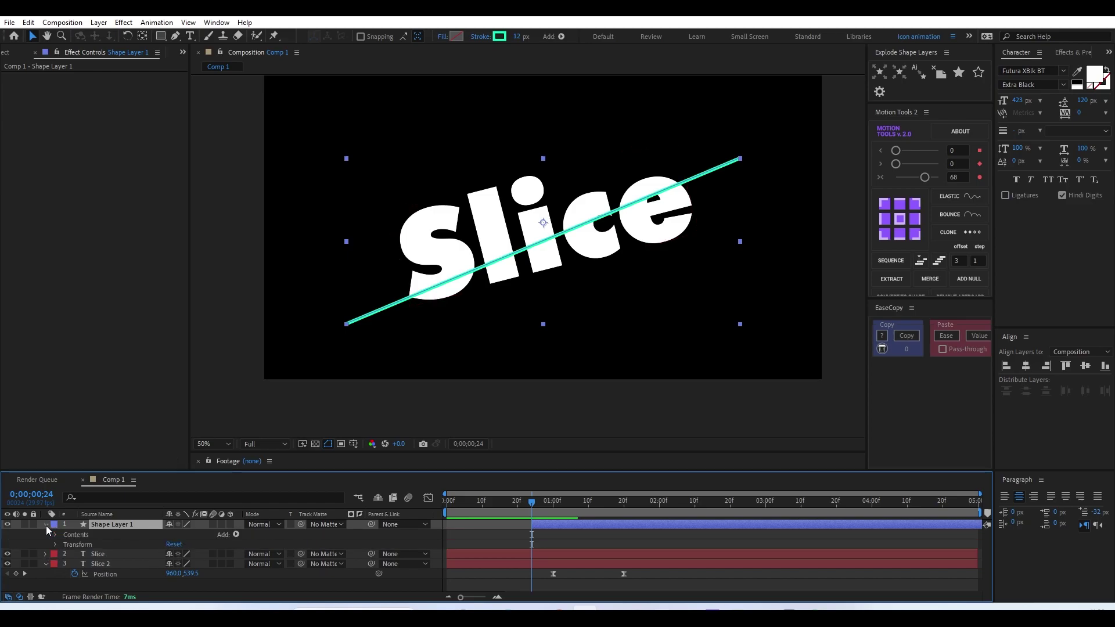
pyautogui.click(57, 533)
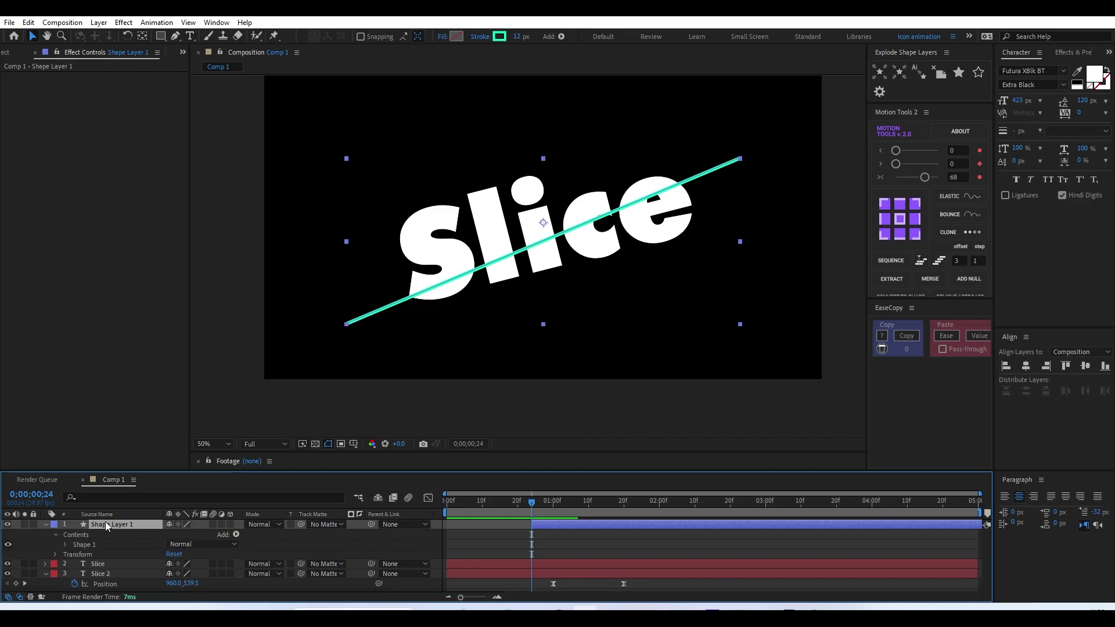
pyautogui.press('Return')
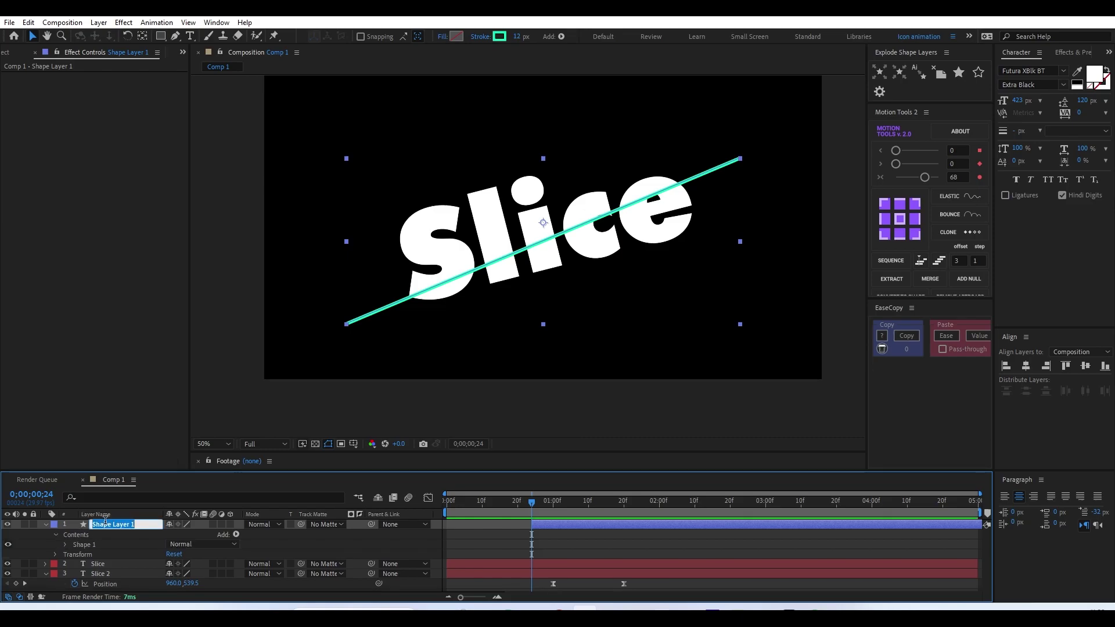
pyautogui.write('slice effect')
pyautogui.press('Return')
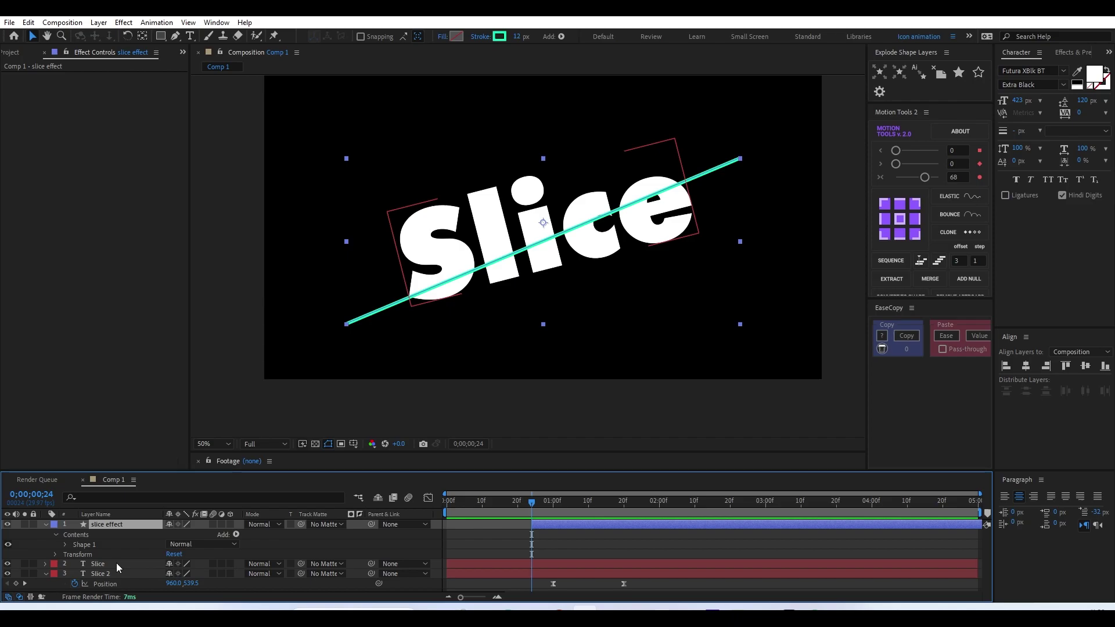
# - Set the slice effect stroke's Line Cap to Round Cap and inspect the line's upper-right end up close
pyautogui.click(65, 546)
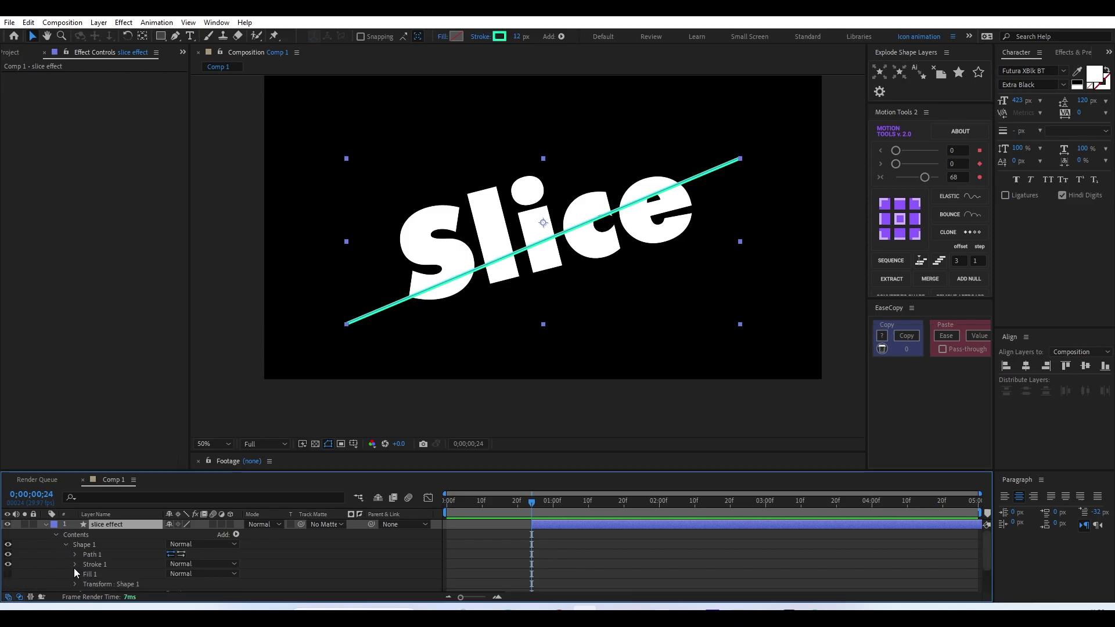
pyautogui.click(74, 564)
pyautogui.scroll(-2, 74, 568)
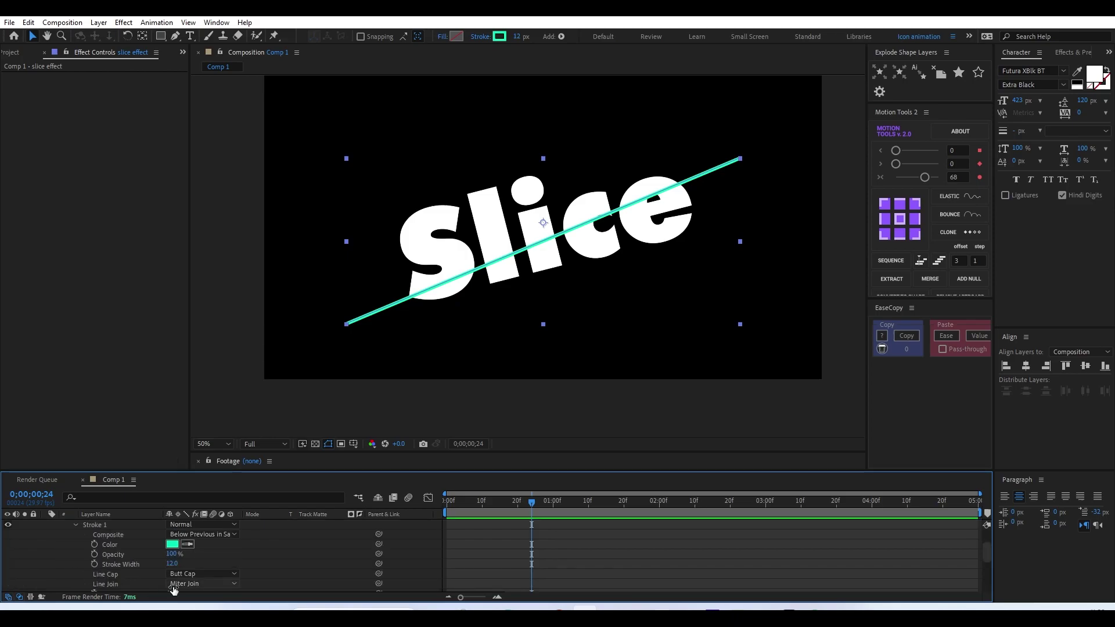
pyautogui.click(201, 574)
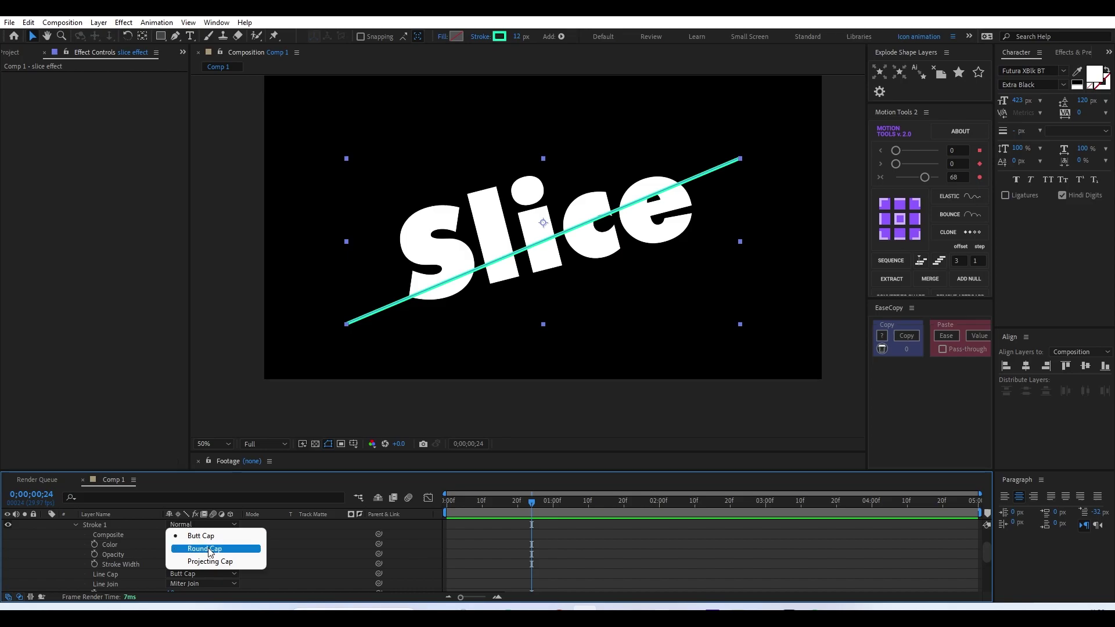
pyautogui.click(207, 548)
pyautogui.scroll(2, 751, 154)
pyautogui.moveTo(736, 159); pyautogui.dragTo(309, 412)
pyautogui.moveTo(693, 202); pyautogui.dragTo(364, 335)
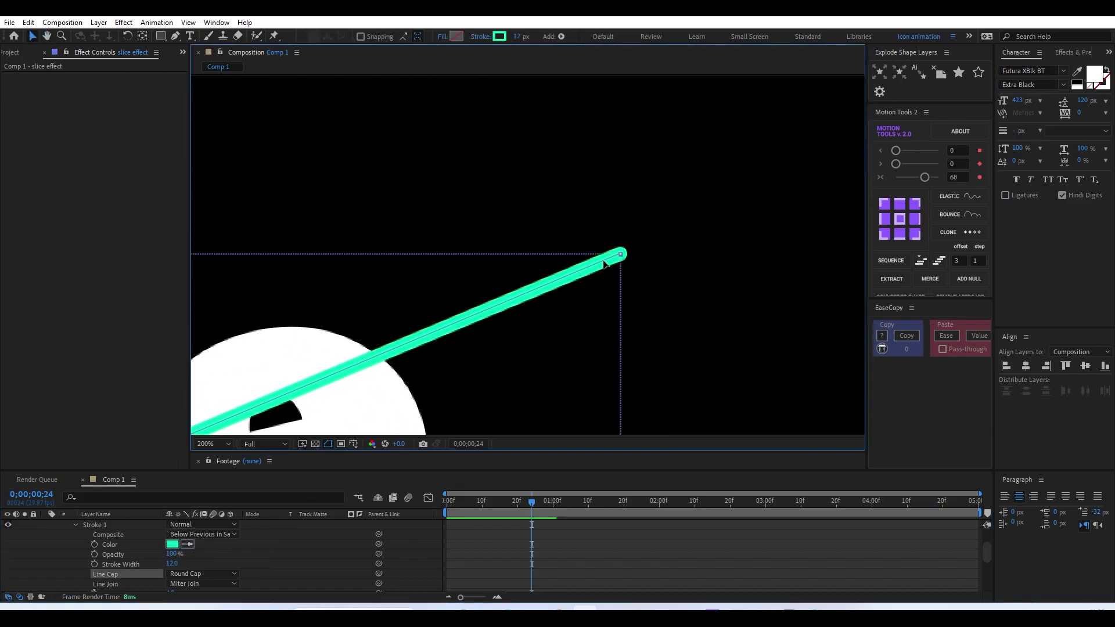
pyautogui.scroll(-2, 590, 285)
pyautogui.moveTo(462, 313)
pyautogui.mouseDown()
pyautogui.moveTo(611, 235)
pyautogui.moveTo(632, 250)
pyautogui.mouseUp()
pyautogui.press('v')
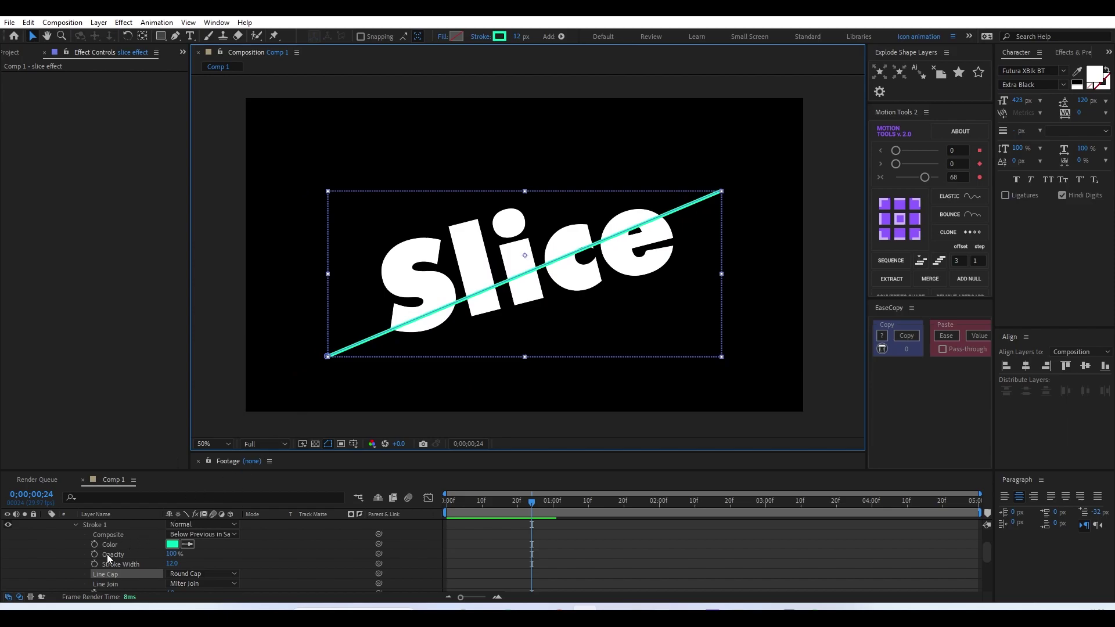
# - Set the Taper Start Length of the slice effect stroke to 100%
pyautogui.scroll(-2, 107, 554)
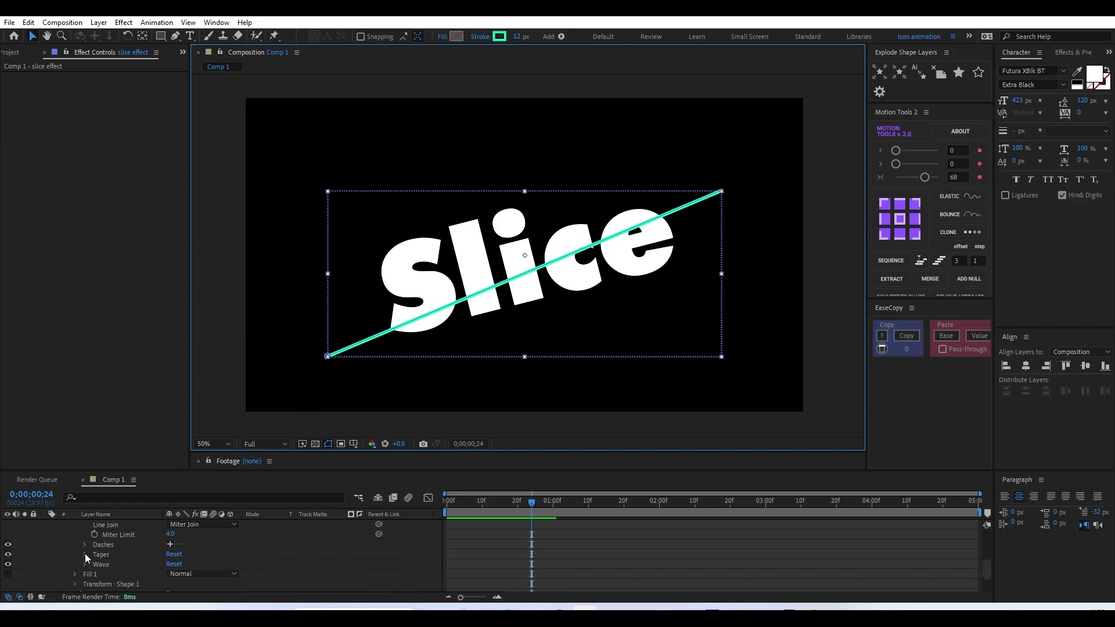
pyautogui.click(84, 555)
pyautogui.moveTo(173, 547); pyautogui.dragTo(235, 546)
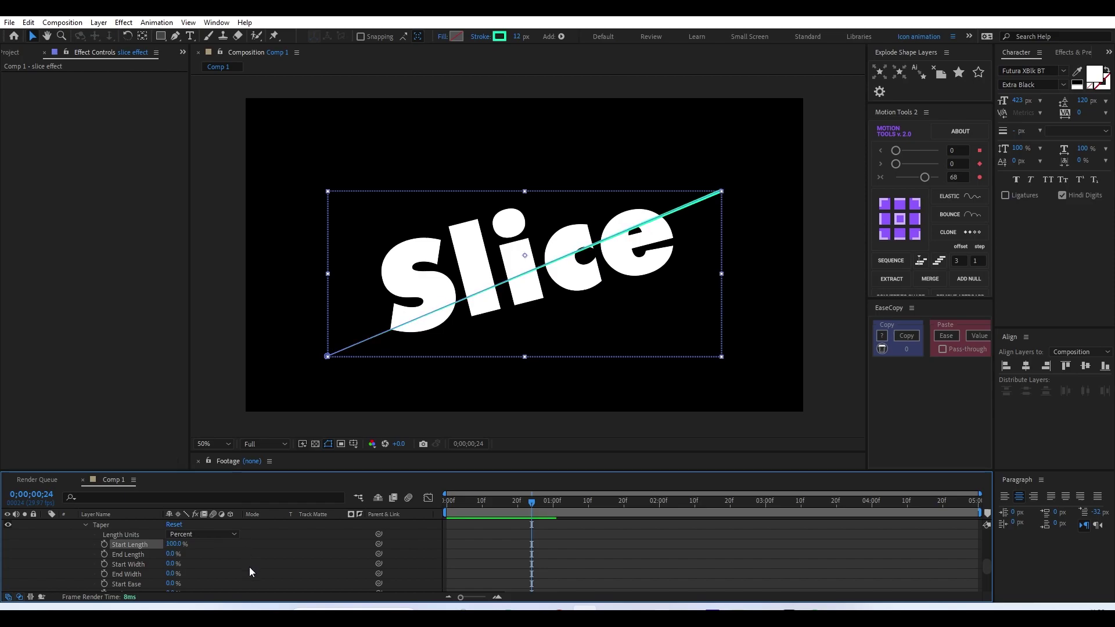
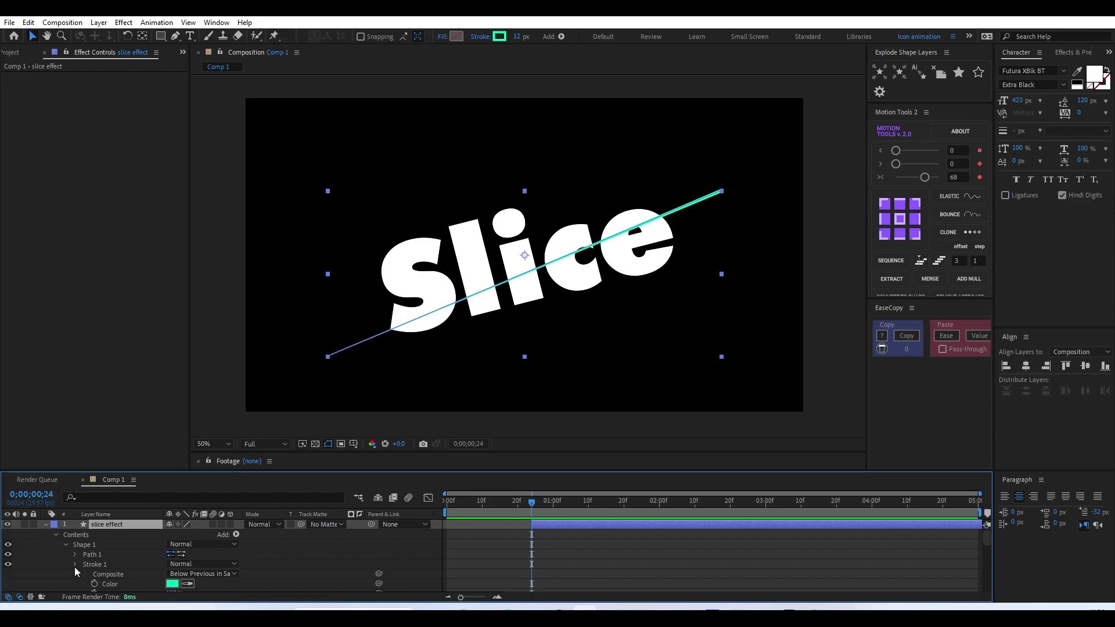
# - Find the Stylize Glow effect by searching for "glow" and apply it to the slice effect layer
pyautogui.click(65, 545)
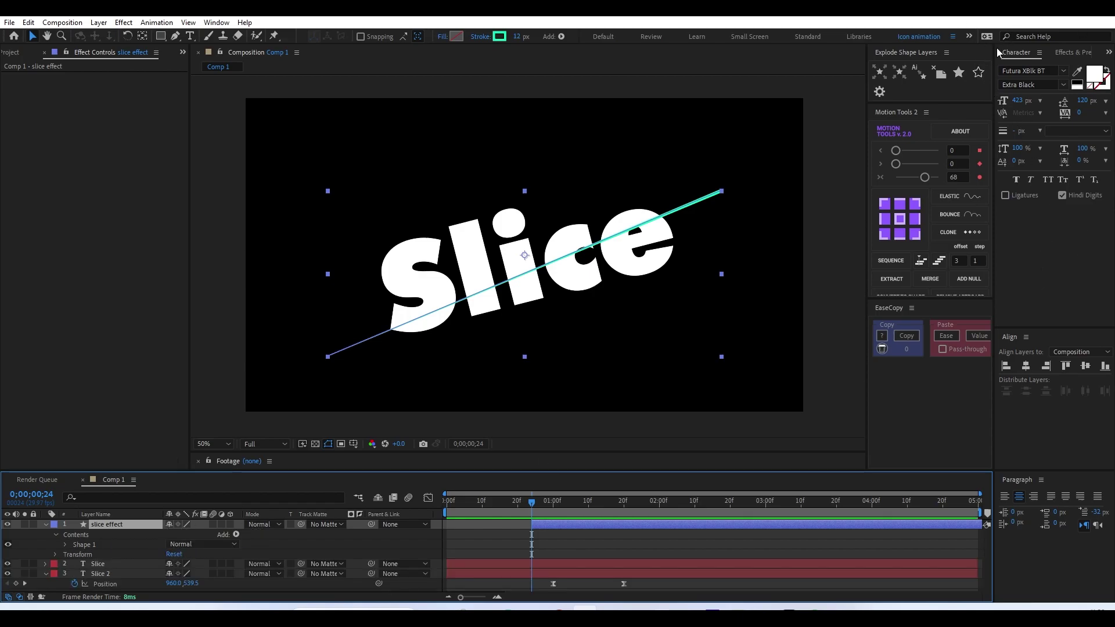
pyautogui.click(1073, 52)
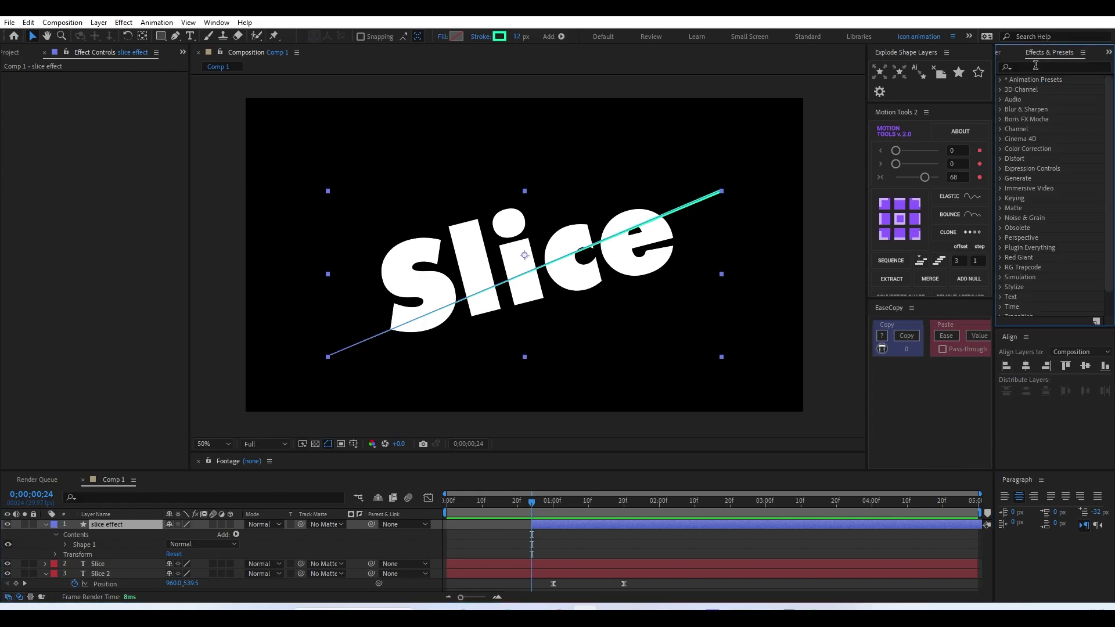
pyautogui.click(1035, 65)
pyautogui.write('gl')
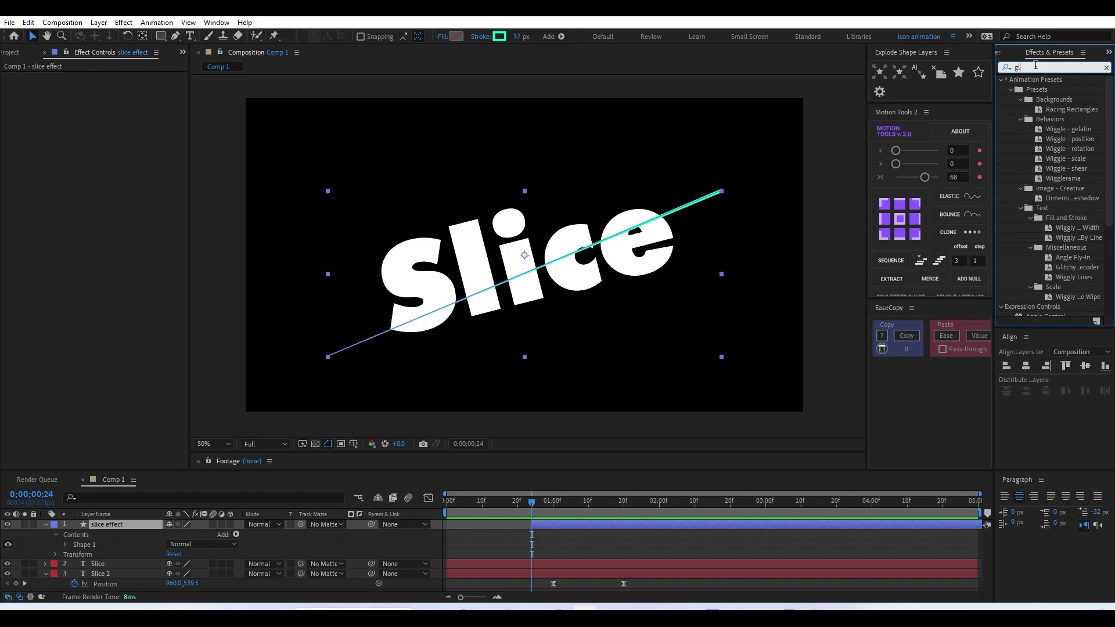
pyautogui.write('ow')
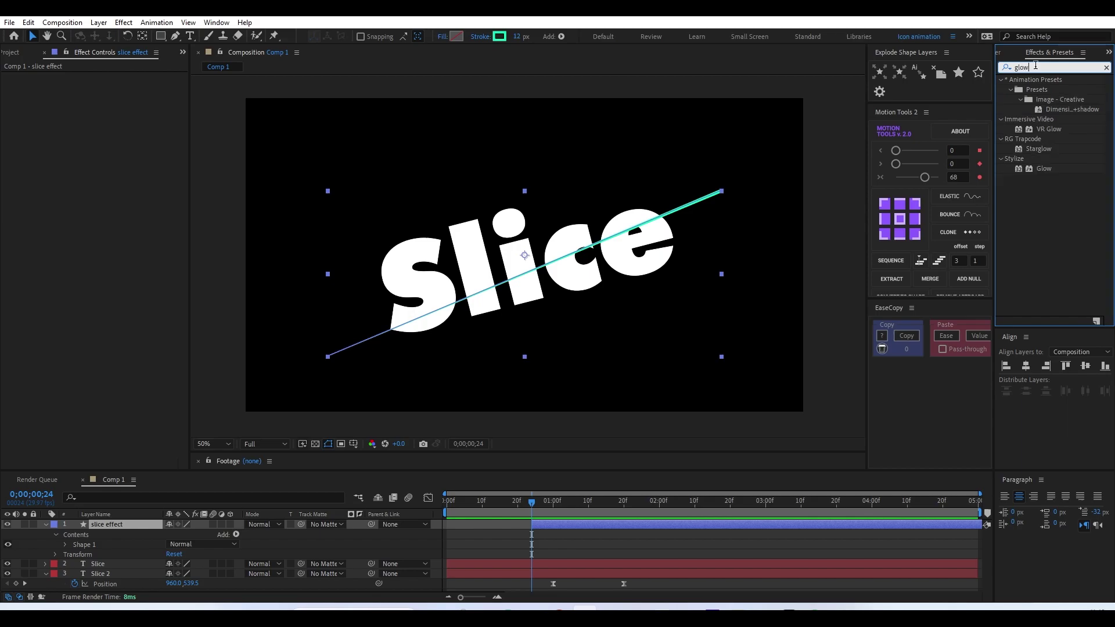
pyautogui.moveTo(1040, 167); pyautogui.dragTo(553, 523)
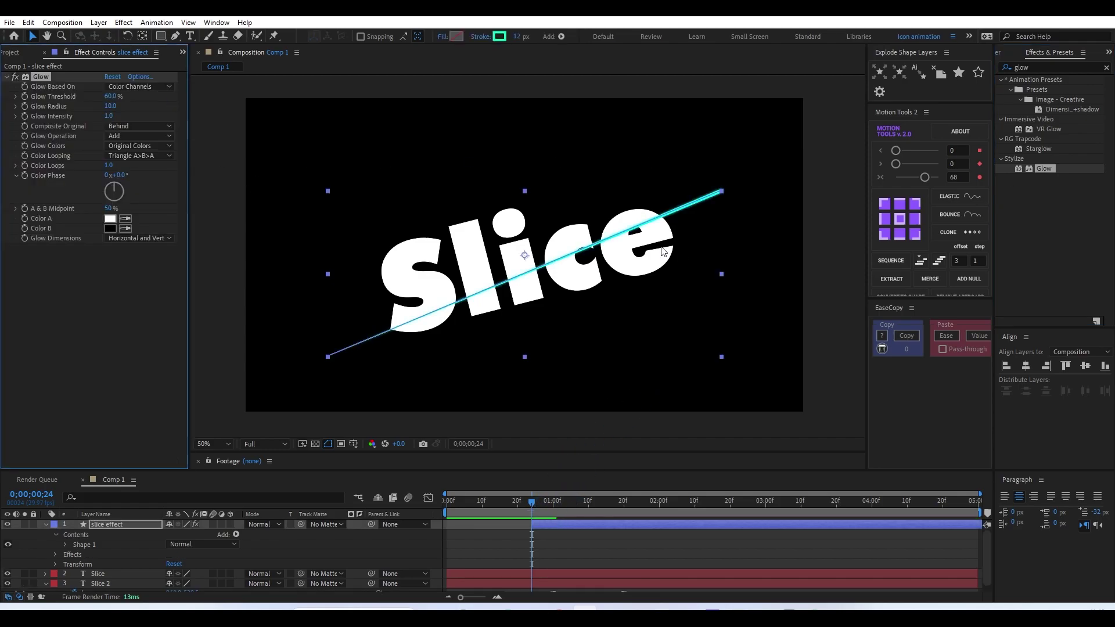
# - Set the slice effect layer's Glow Radius to 78 and duplicate the Glow effect
pyautogui.scroll(3, 661, 245)
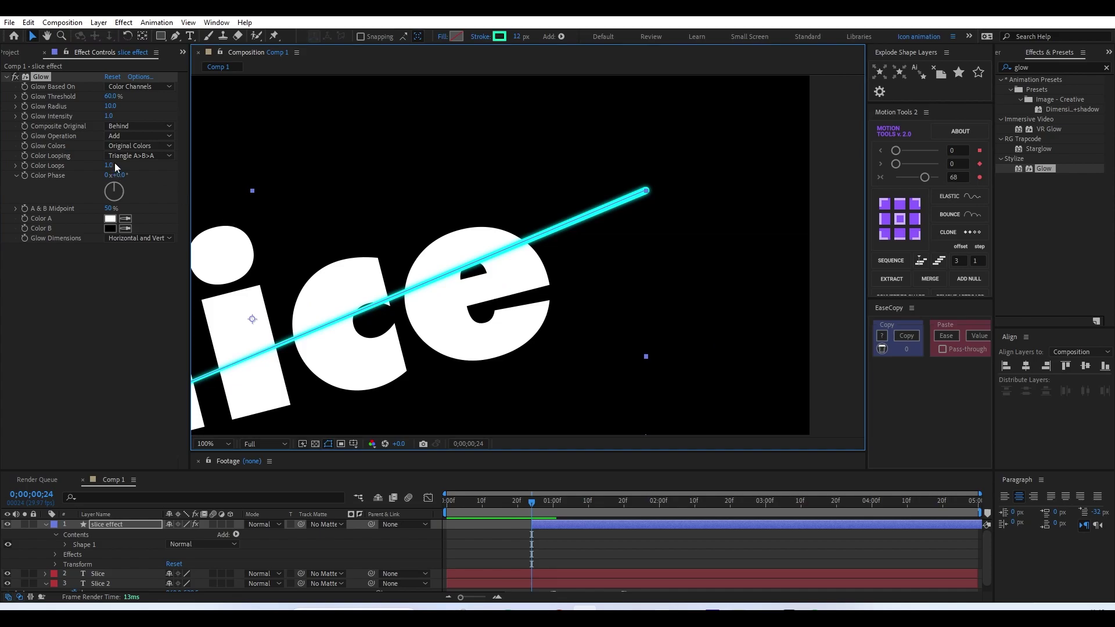
pyautogui.moveTo(109, 106); pyautogui.dragTo(158, 116)
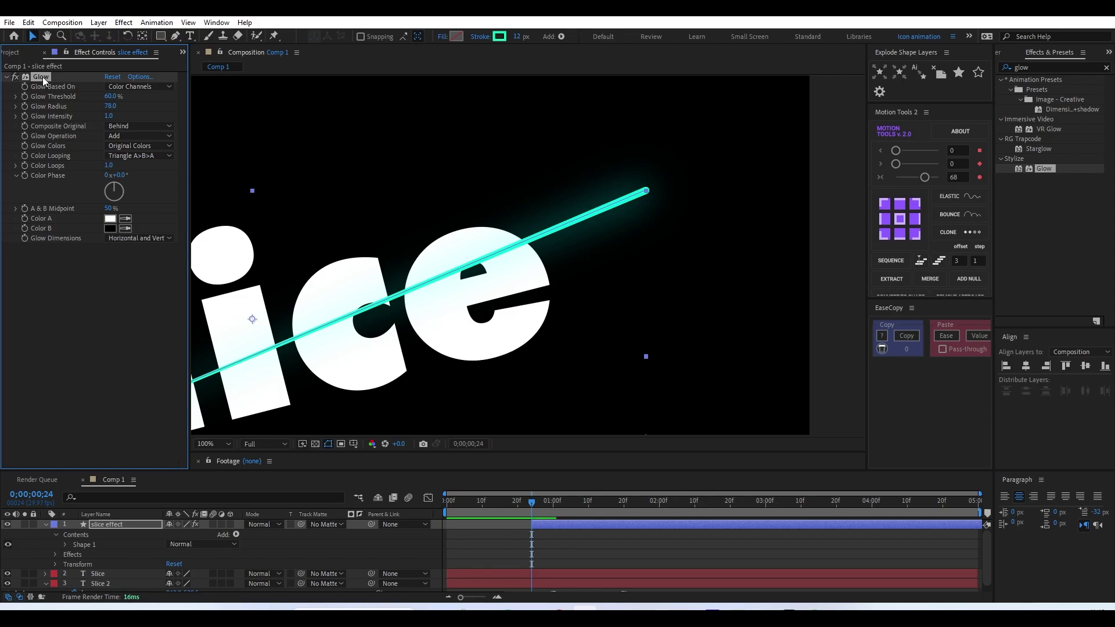
pyautogui.hotkey('ctrl', 'd')
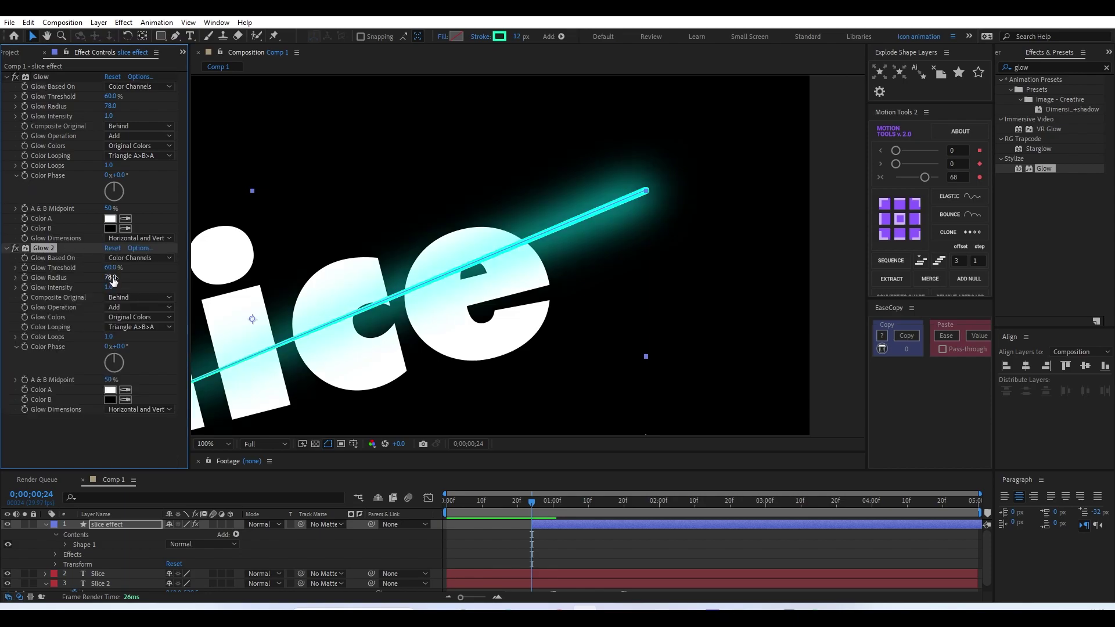
# - Set the Glow Radius to 55 on the first Glow and 195 on its duplicate, and collapse both effects
pyautogui.moveTo(111, 277); pyautogui.dragTo(163, 269)
pyautogui.moveTo(110, 107); pyautogui.dragTo(97, 107)
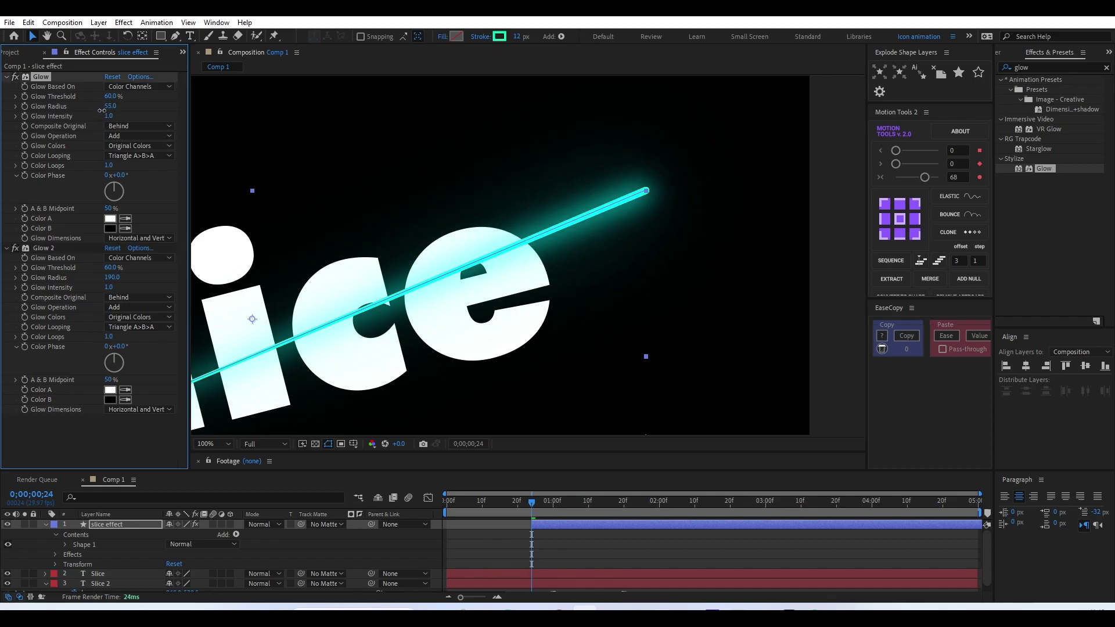
pyautogui.moveTo(111, 278); pyautogui.dragTo(92, 256)
pyautogui.scroll(-1, 503, 272)
pyautogui.moveTo(490, 270); pyautogui.dragTo(599, 230)
pyautogui.click(331, 411)
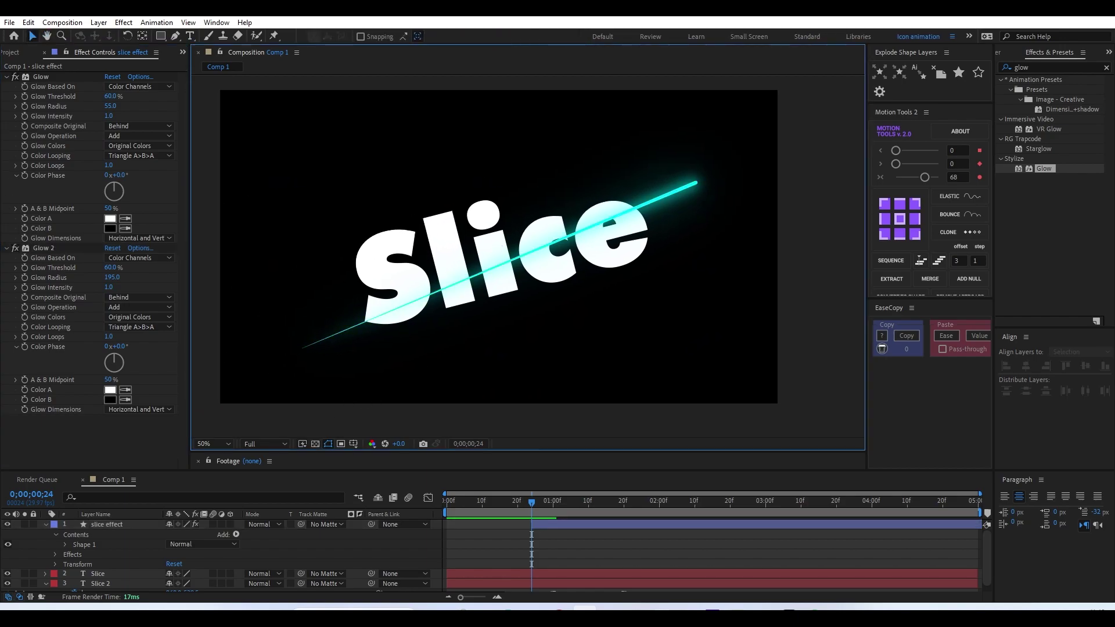
pyautogui.click(6, 76)
pyautogui.click(6, 87)
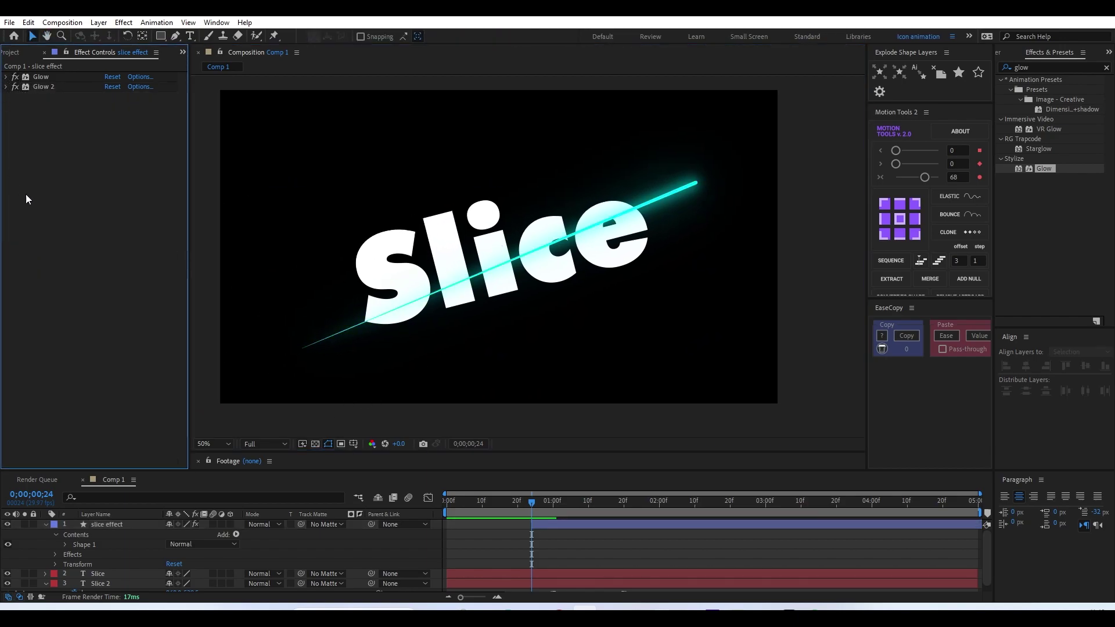
# - Add Trim Paths to the slice effect layer's contents and expand its properties
pyautogui.click(505, 556)
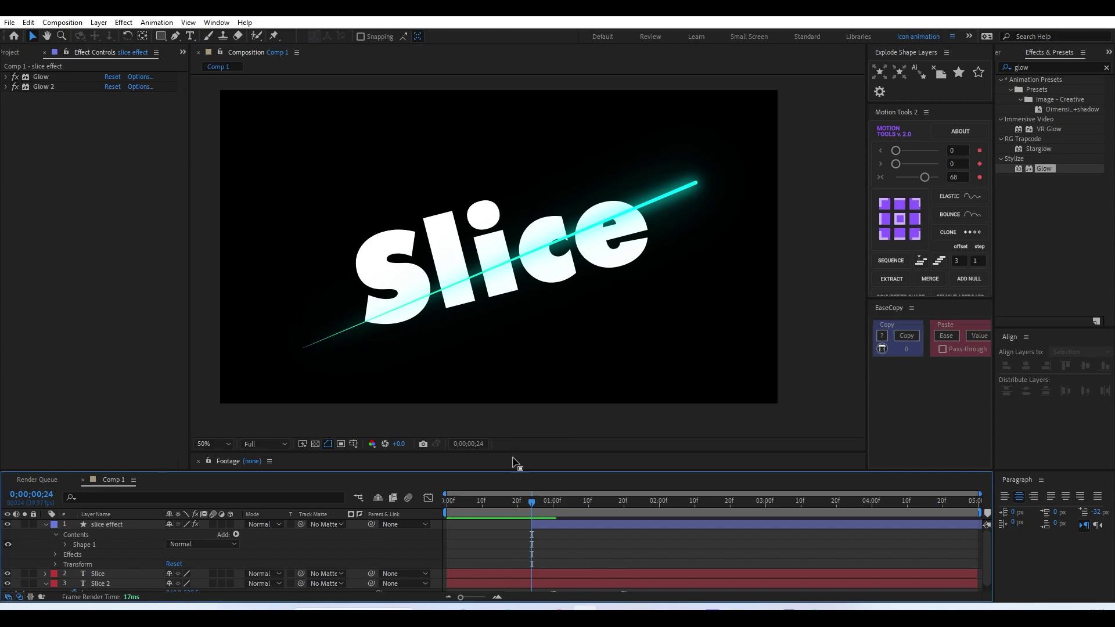
pyautogui.click(538, 521)
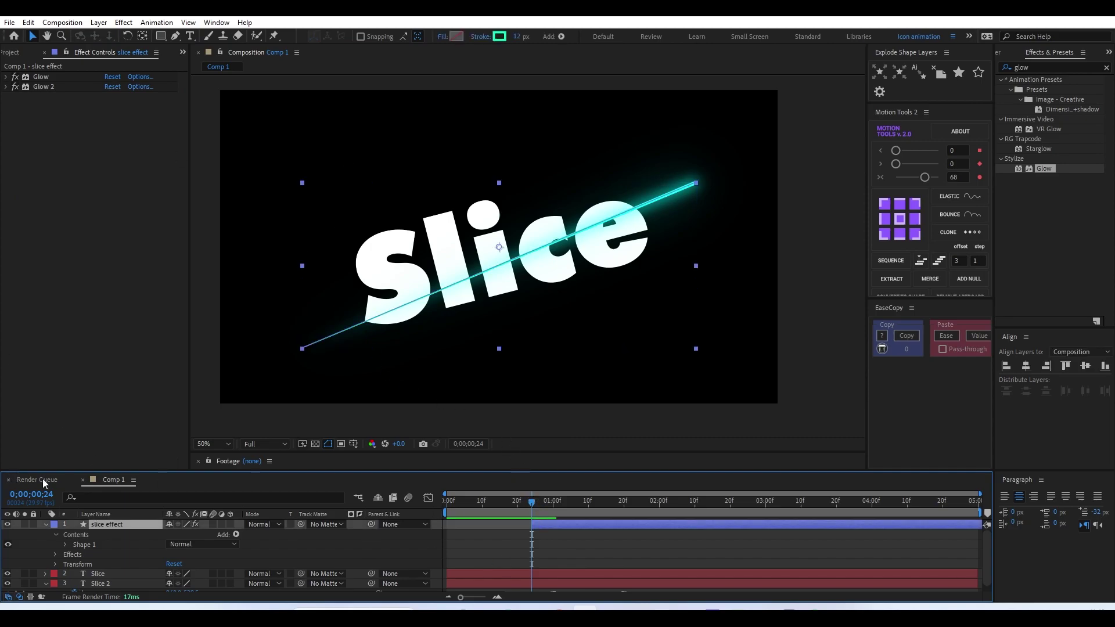
pyautogui.click(236, 534)
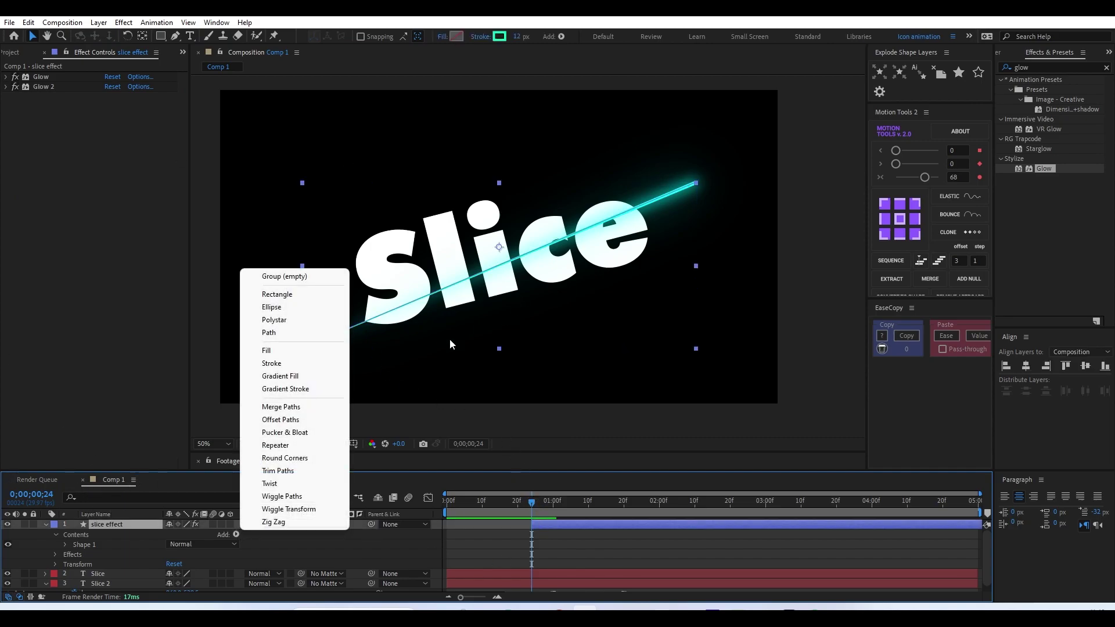
pyautogui.click(277, 471)
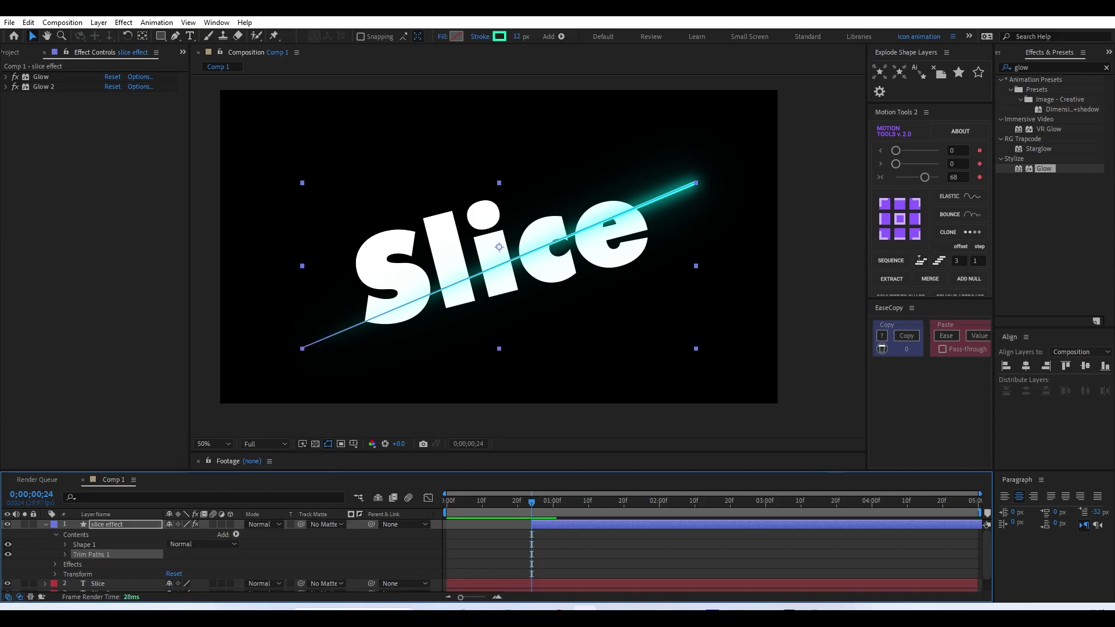
pyautogui.click(63, 554)
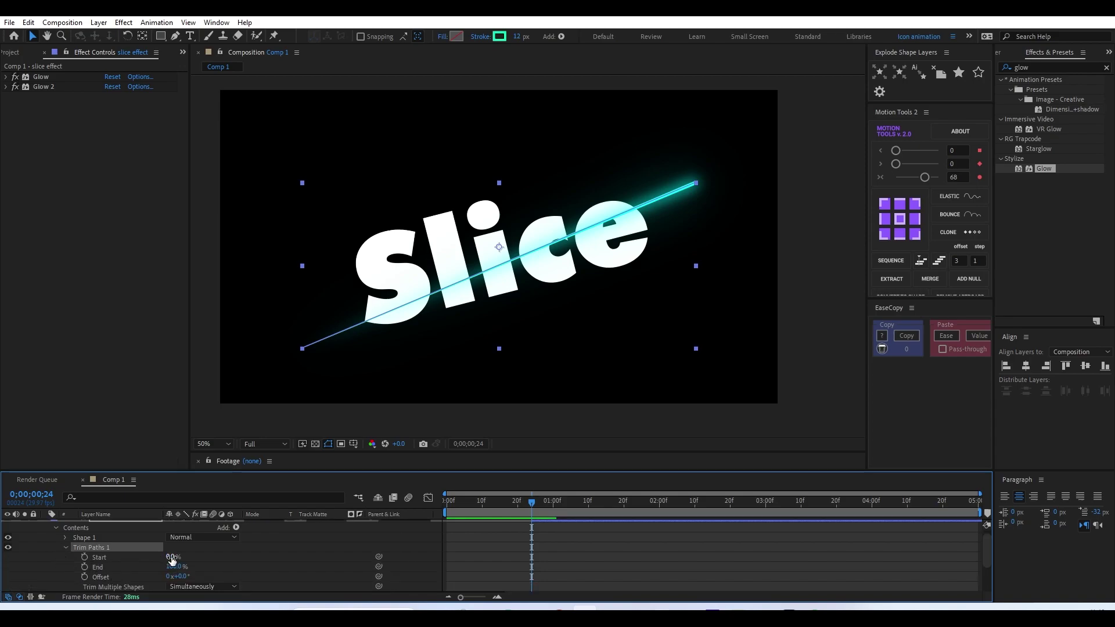
# - Keyframe the Trim Paths End from 0% at 0;00;00;24 to 100% at 0;00;01;04
pyautogui.moveTo(174, 567); pyautogui.dragTo(123, 587)
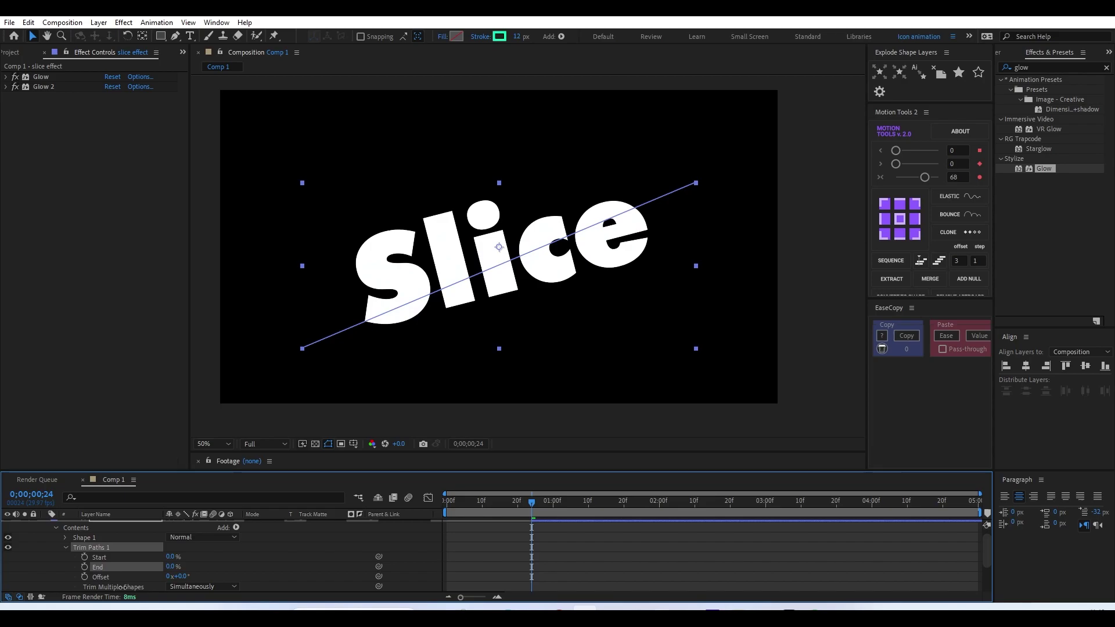
pyautogui.click(85, 567)
pyautogui.hotkey('shift', 'pagedown')
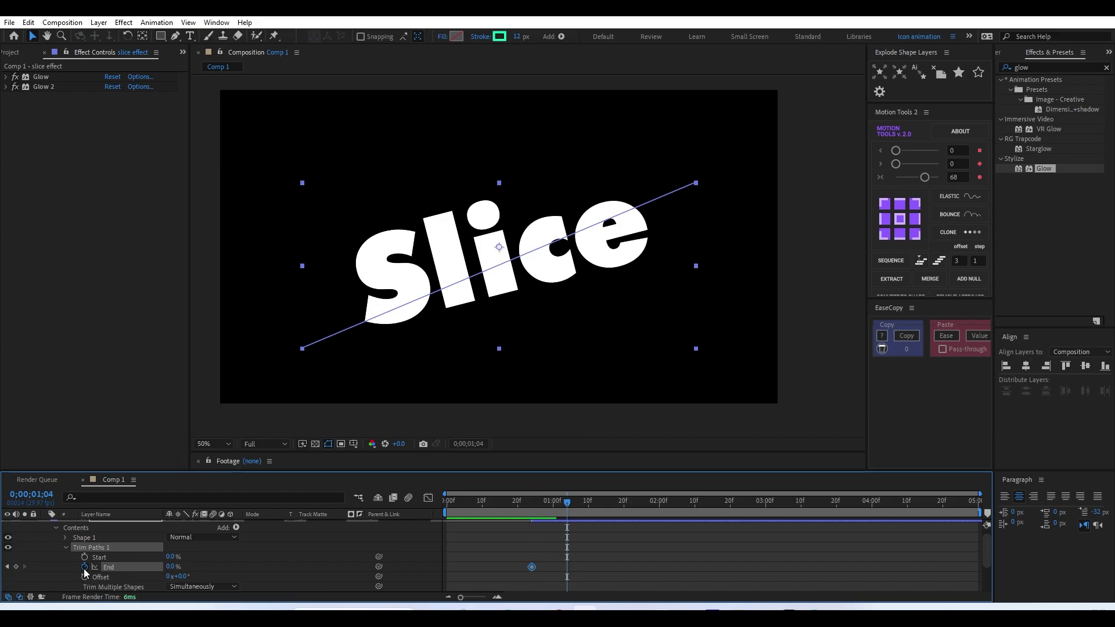
pyautogui.hotkey('shift', 'pagedown')
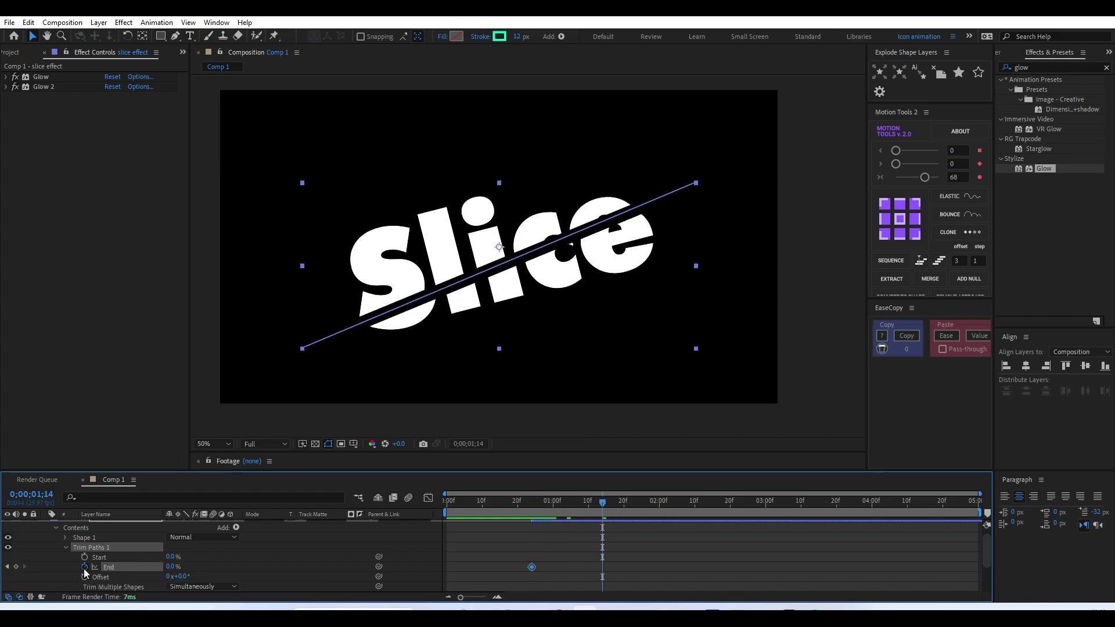
pyautogui.hotkey('shift', 'pageup')
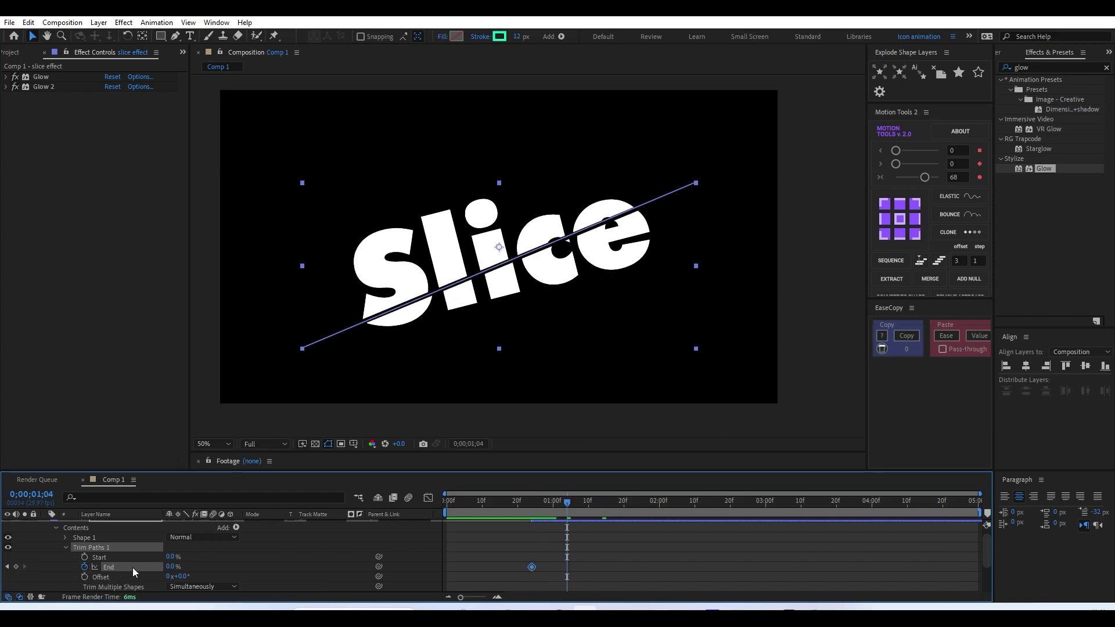
pyautogui.moveTo(172, 567); pyautogui.dragTo(550, 549)
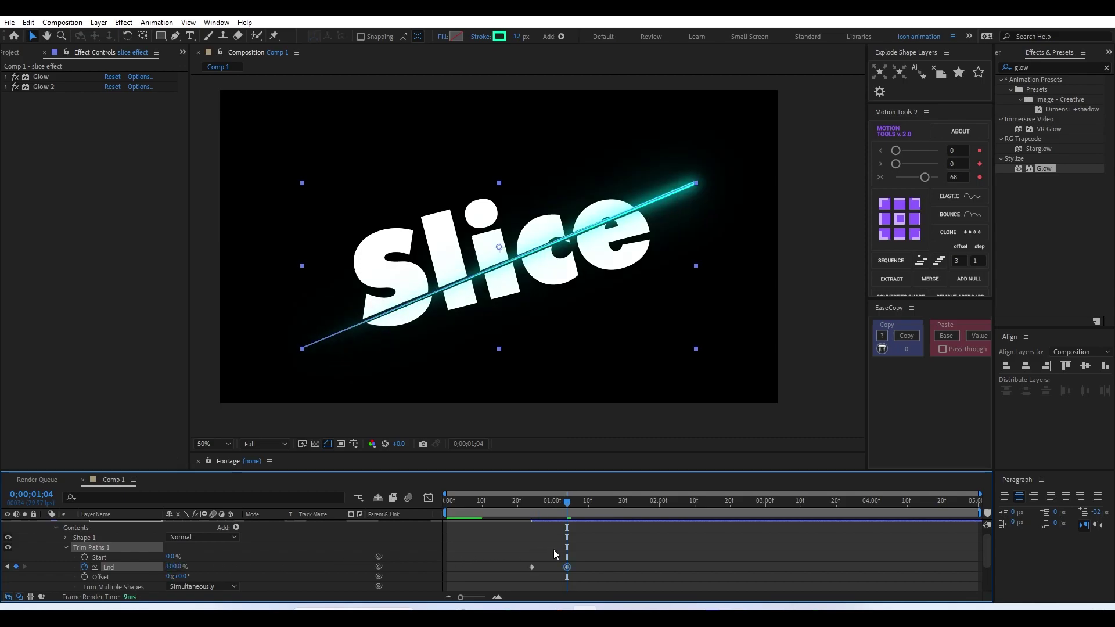
# - Keyframe the Trim Paths Start from 0% at 0;00;00;29 to 100% at 0;00;01;09
pyautogui.press('pageup')
pyautogui.press('pageup')
pyautogui.press('pageup')
pyautogui.press('pageup')
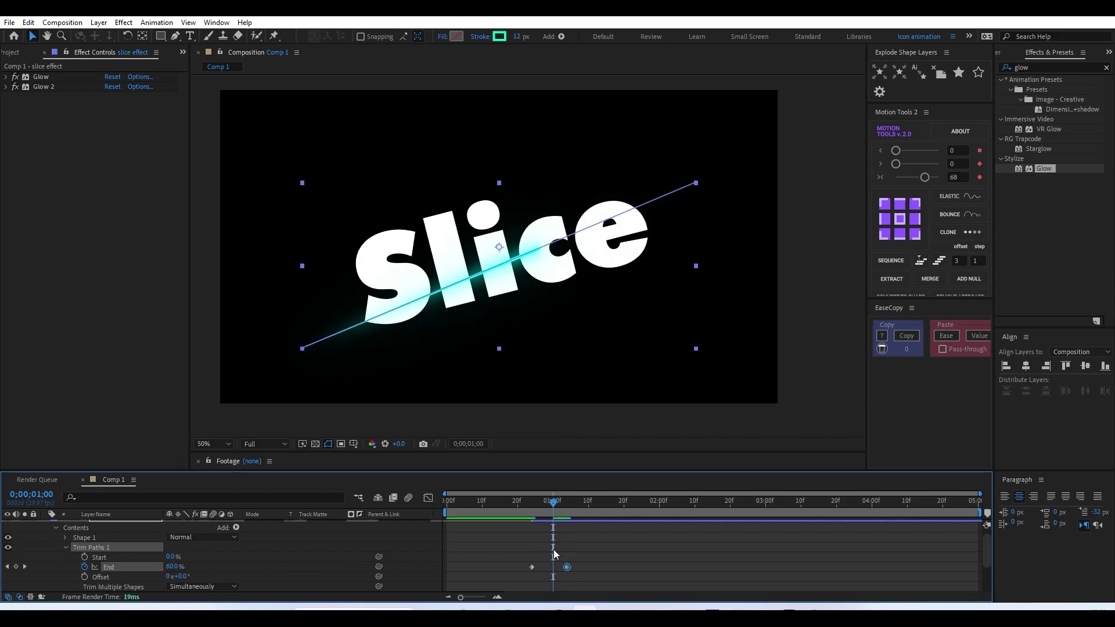
pyautogui.press('pageup')
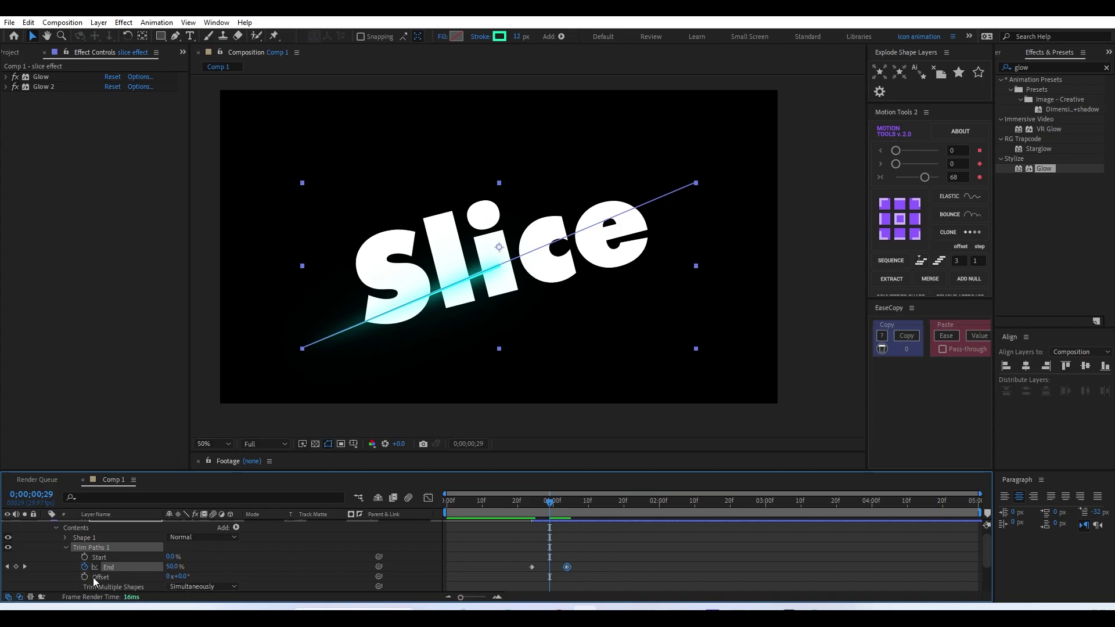
pyautogui.click(84, 558)
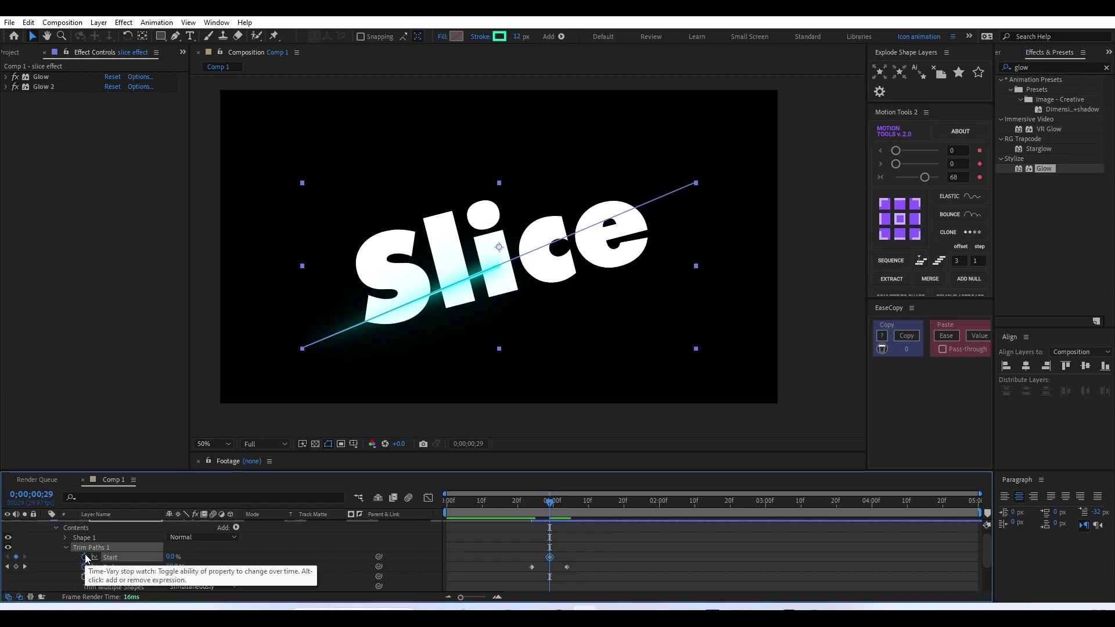
pyautogui.hotkey('shift', 'pagedown')
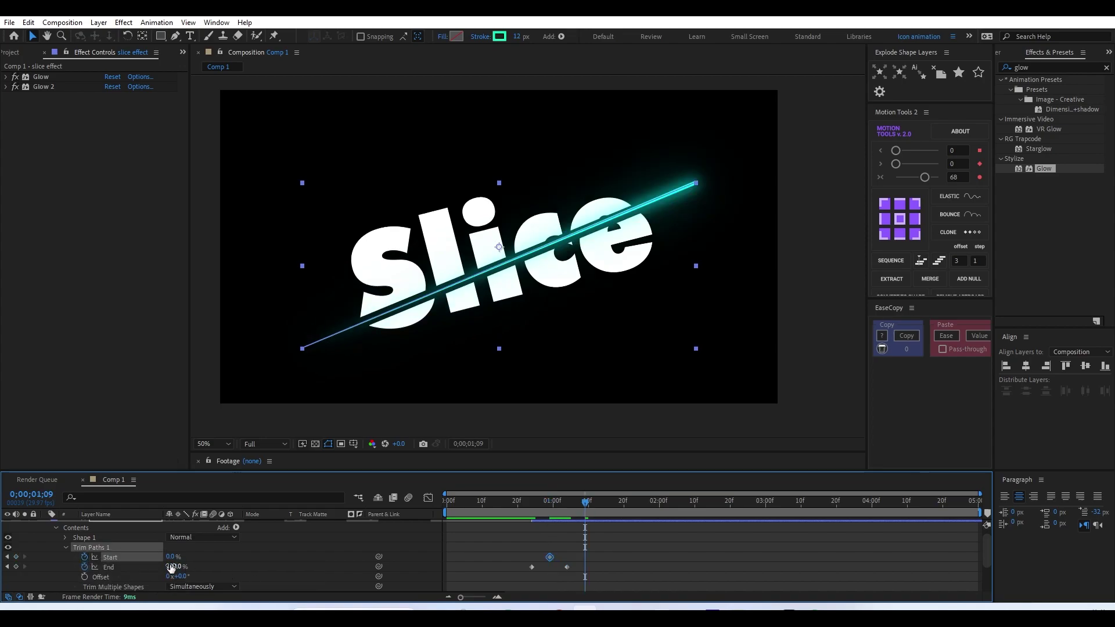
pyautogui.moveTo(170, 560); pyautogui.dragTo(392, 559)
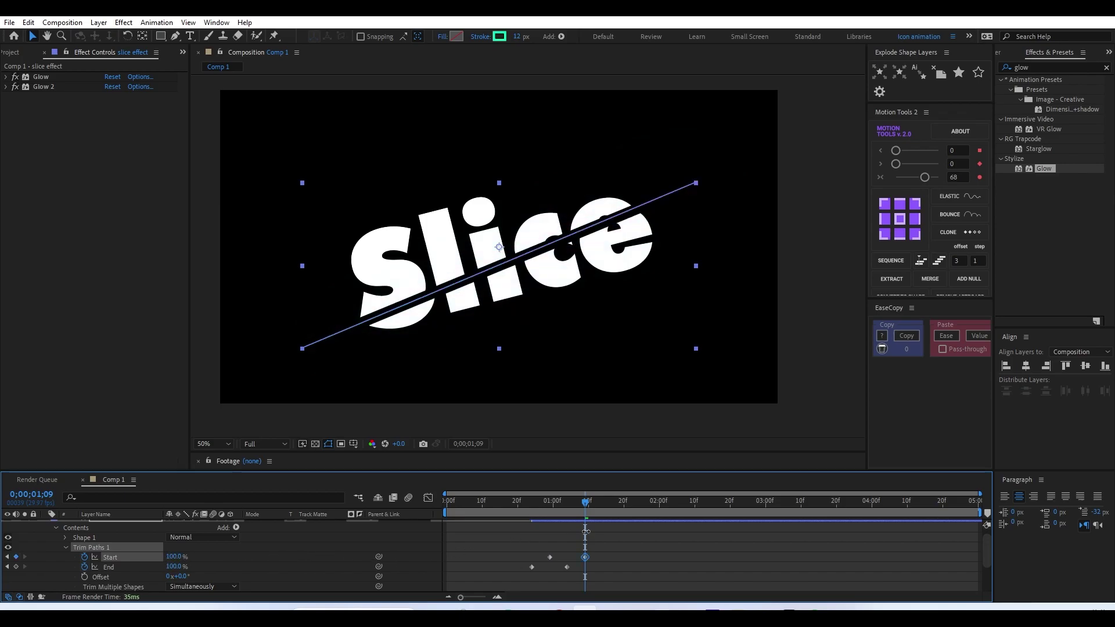
# - Show only the animated properties and apply Easy Ease to all Start and End keyframes of the slice effect layer
pyautogui.click(627, 545)
pyautogui.press('u')
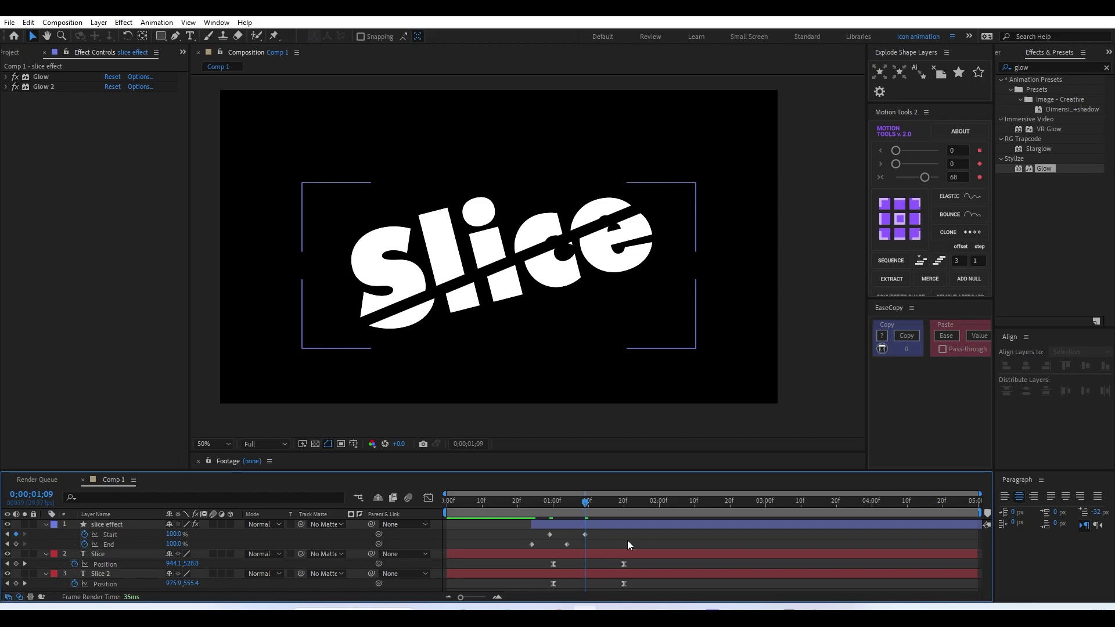
pyautogui.moveTo(594, 534); pyautogui.dragTo(500, 549)
pyautogui.press('F9')
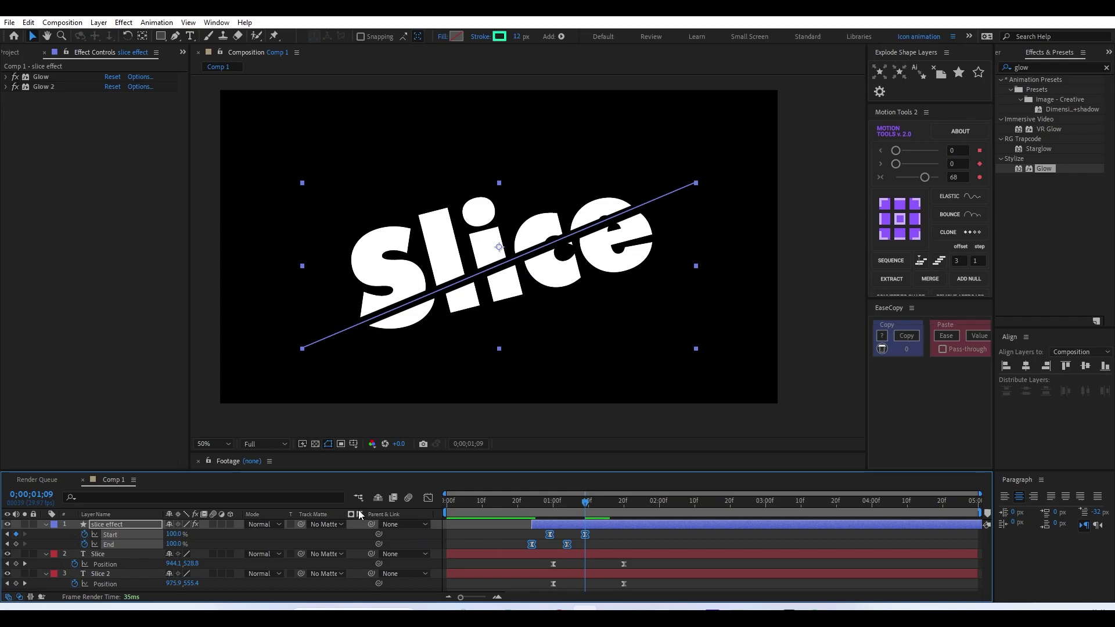
# - Reshape the Start and End speed curves in the Graph Editor so both peak early and ease out slowly
pyautogui.click(428, 499)
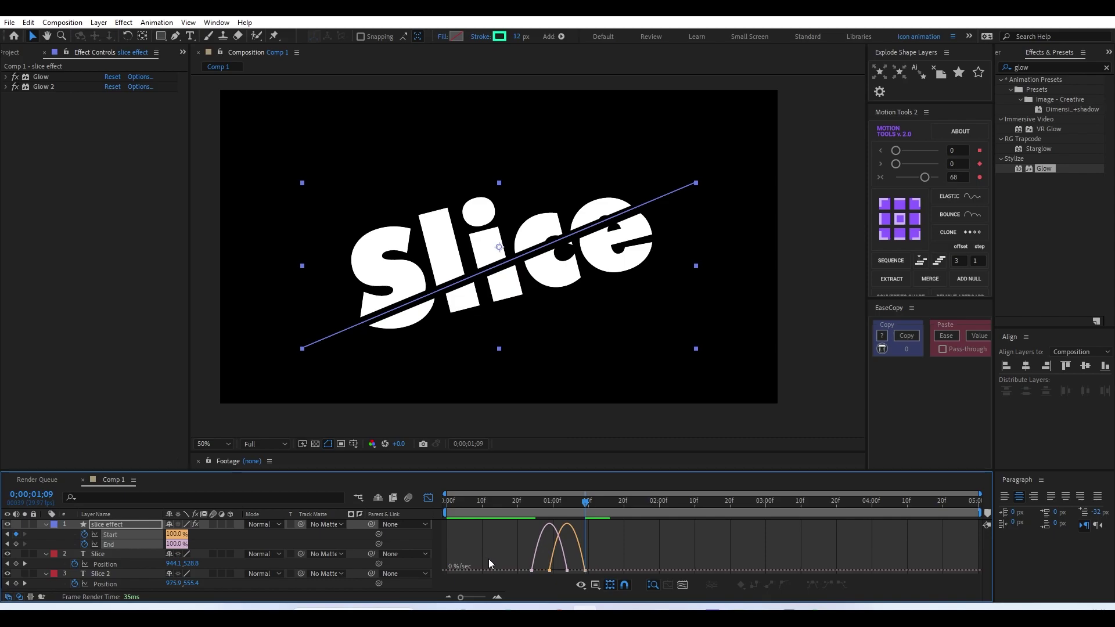
pyautogui.press('=')
pyautogui.moveTo(463, 554); pyautogui.dragTo(604, 591)
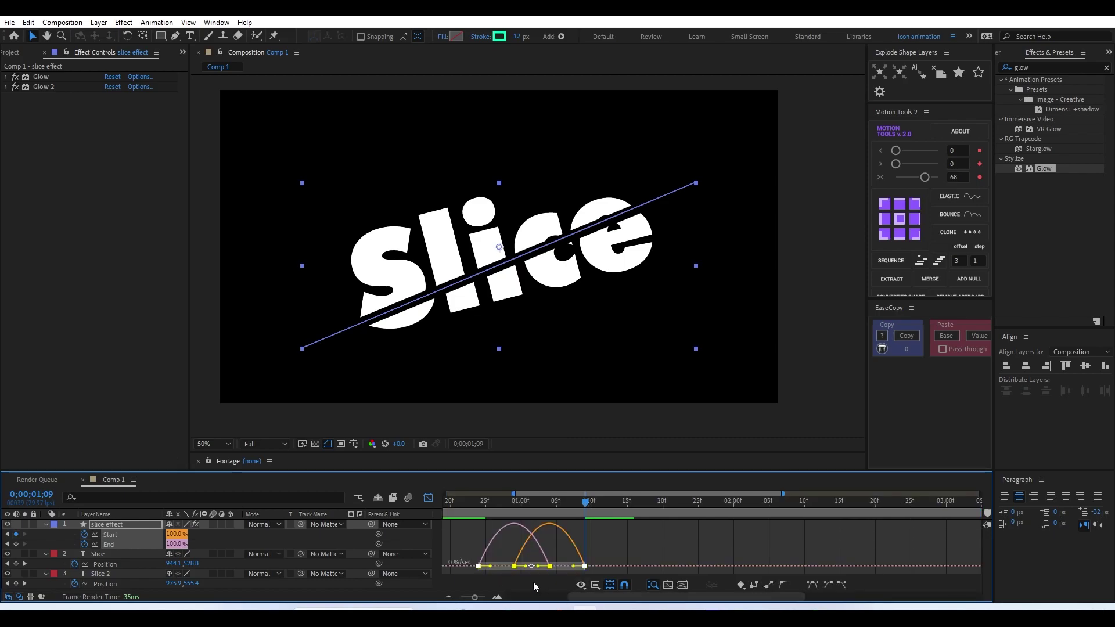
pyautogui.moveTo(491, 565); pyautogui.dragTo(487, 565)
pyautogui.moveTo(568, 565); pyautogui.dragTo(554, 568)
pyautogui.click(626, 548)
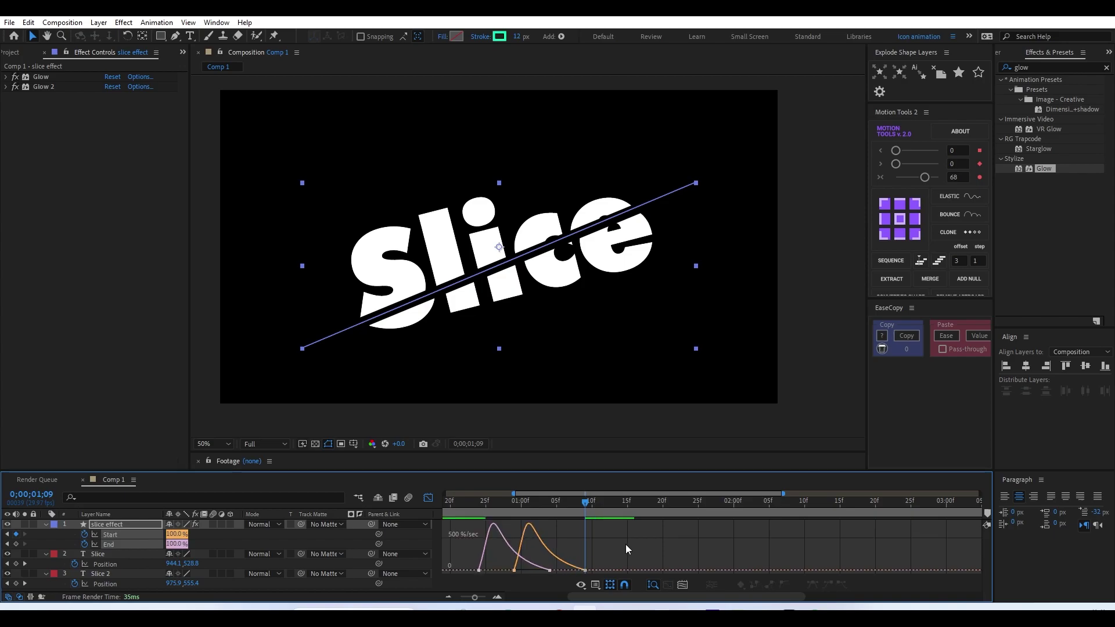
# - Deselect everything and preview the slice animation to check the glowing line's timing against the splitting text
pyautogui.click(831, 374)
pyautogui.click(707, 540)
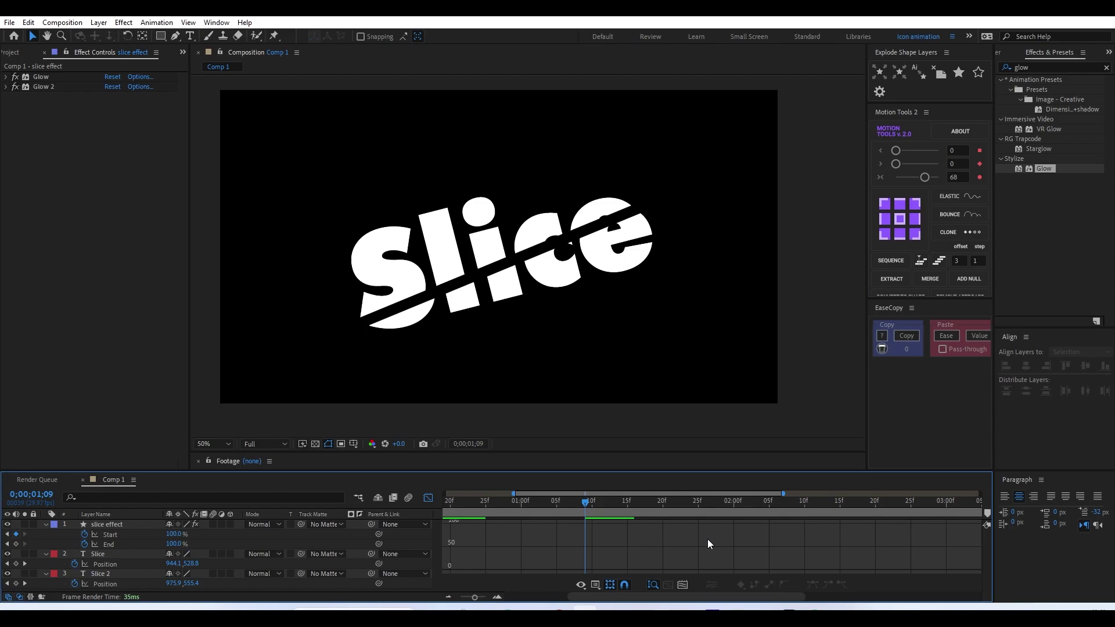
pyautogui.press('space')
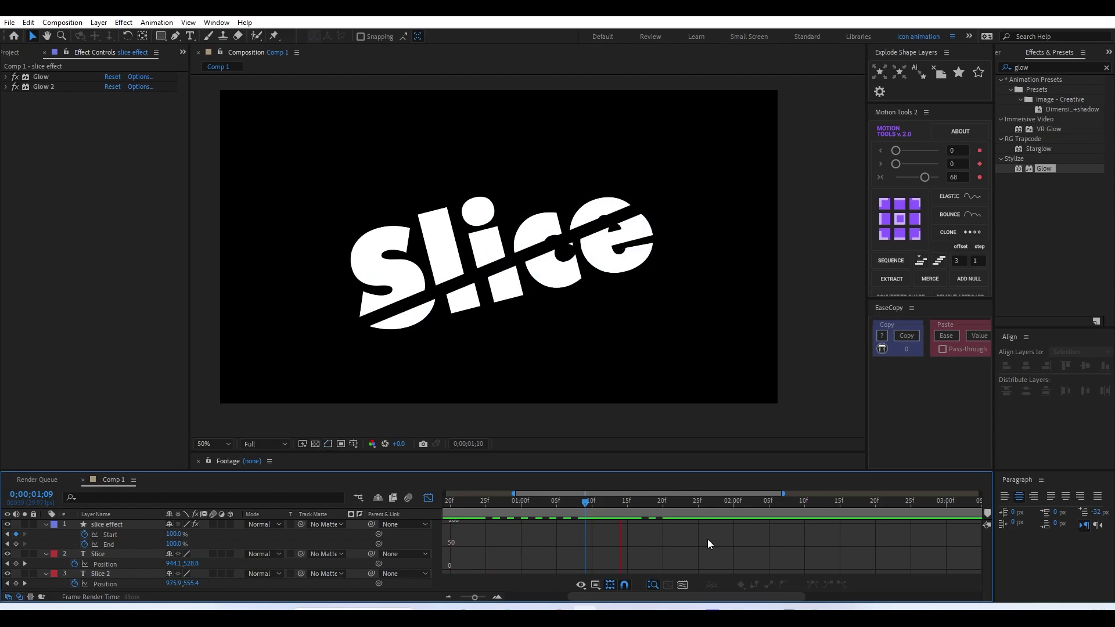
pyautogui.press('space')
pyautogui.press('space')
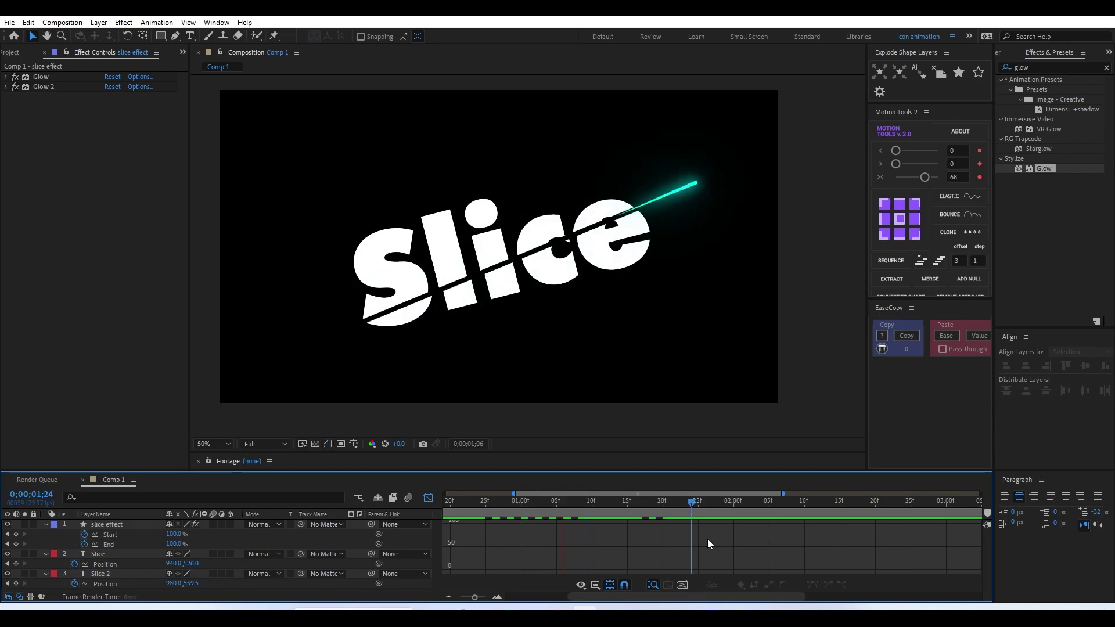
pyautogui.press('space')
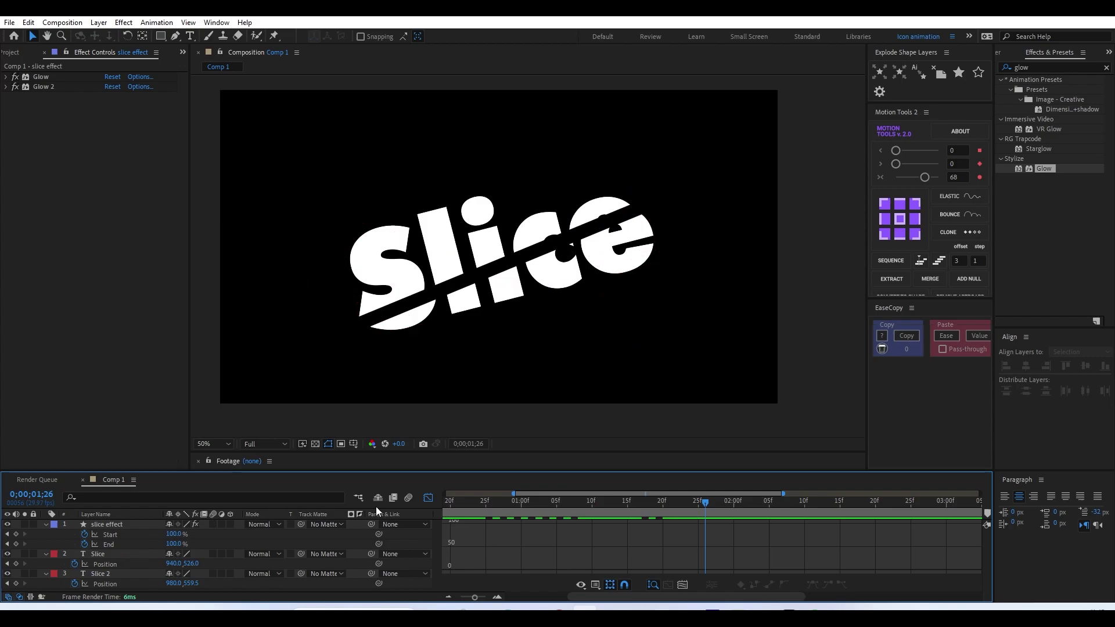
# - Leave the Graph Editor, collapse the properties of all layers and show a wider time span of the composition
pyautogui.click(428, 498)
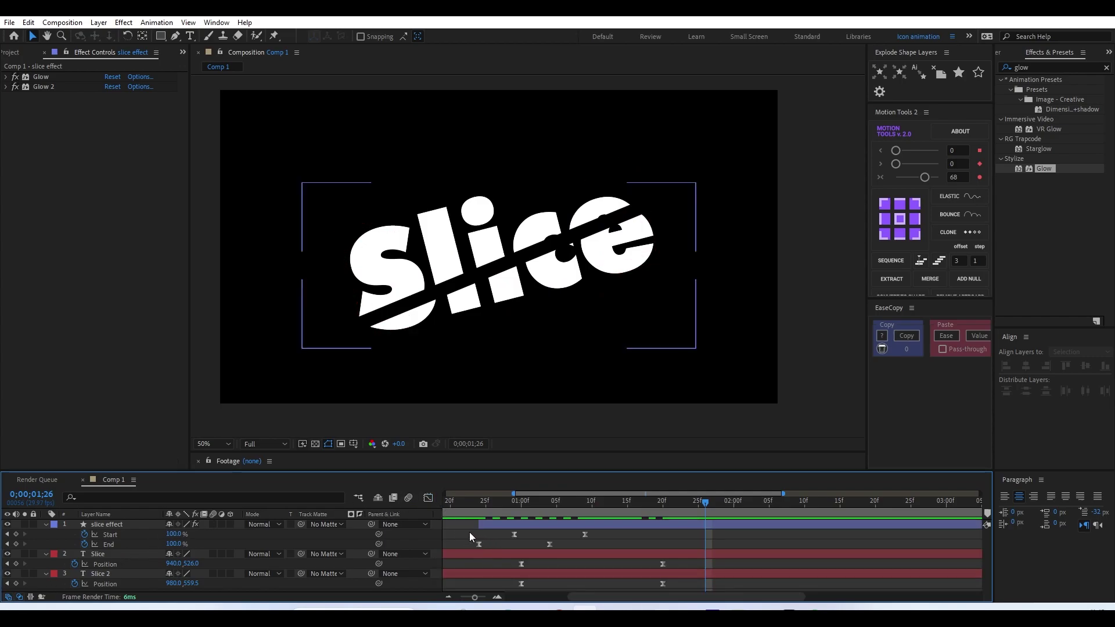
pyautogui.hotkey('ctrl', 'a')
pyautogui.press('u')
pyautogui.click(590, 558)
pyautogui.press('-')
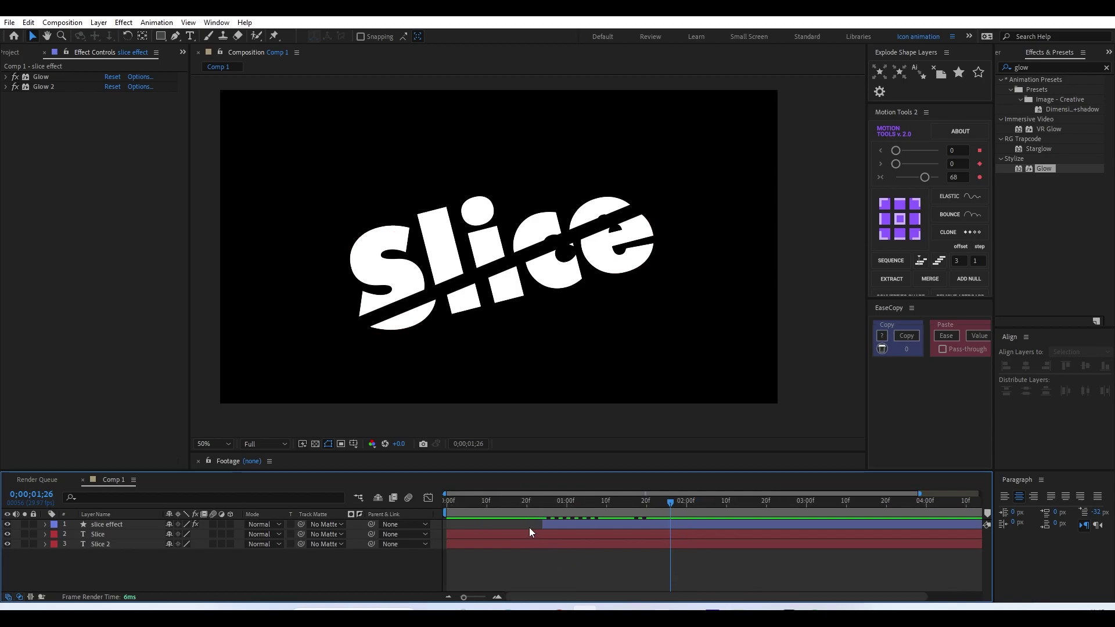
# - Shift the slice effect layer earlier to start at about 0;00;00;20 and preview the timing
pyautogui.moveTo(493, 512); pyautogui.dragTo(578, 531)
pyautogui.click(542, 523)
pyautogui.click(570, 557)
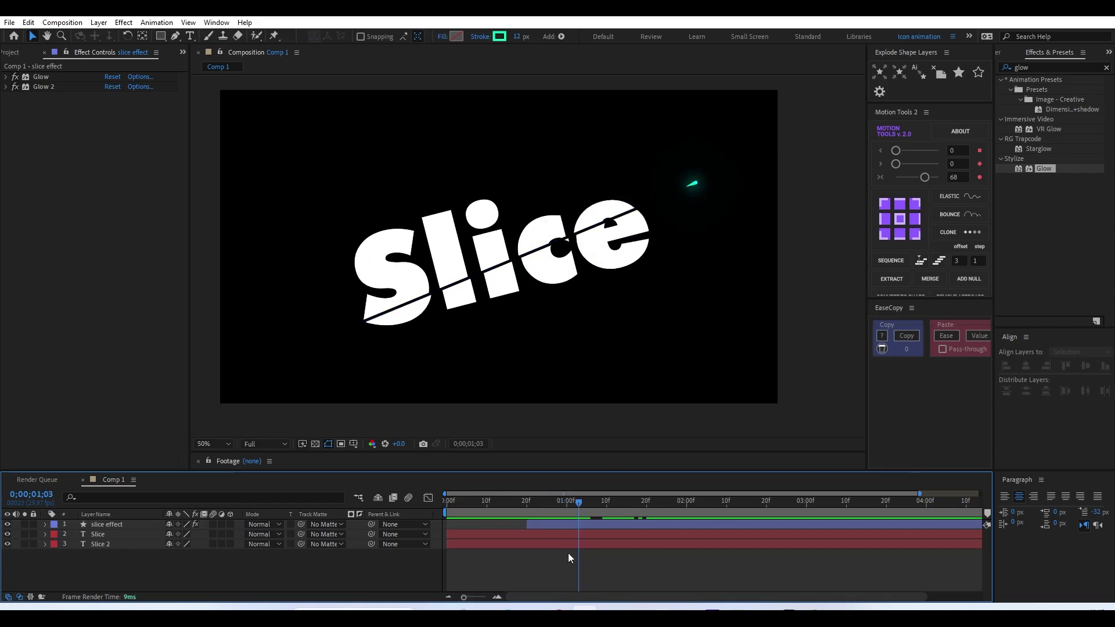
pyautogui.press('space')
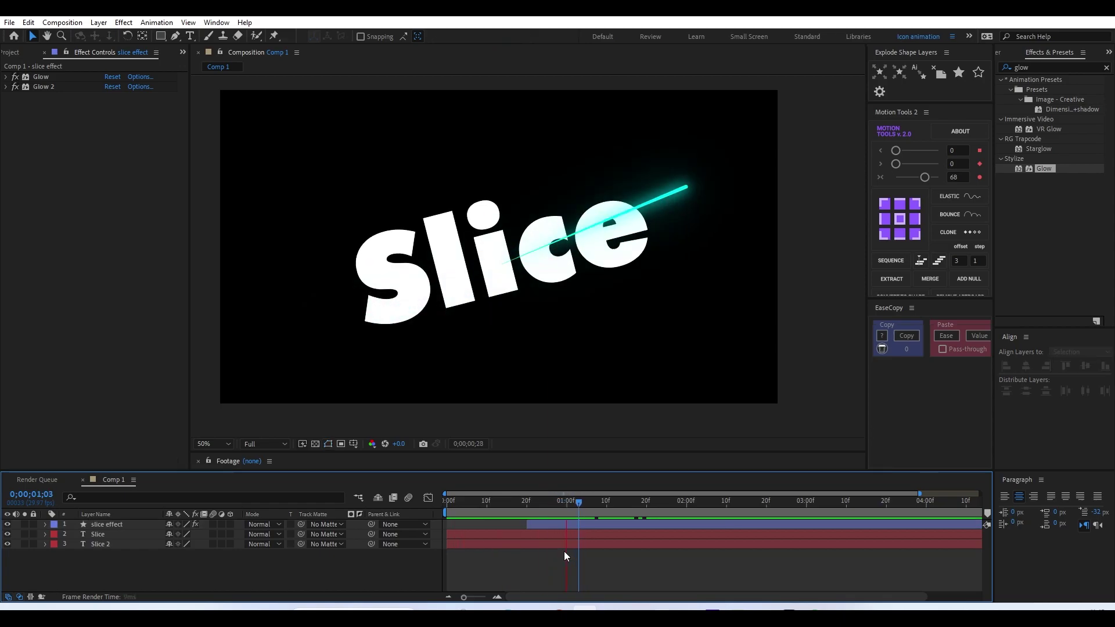
pyautogui.press('space')
# - Move the slice effect layer to start at about 0;00;00;26 and check the line's timing against the splitting text
pyautogui.click(539, 526)
pyautogui.moveTo(539, 529); pyautogui.dragTo(563, 531)
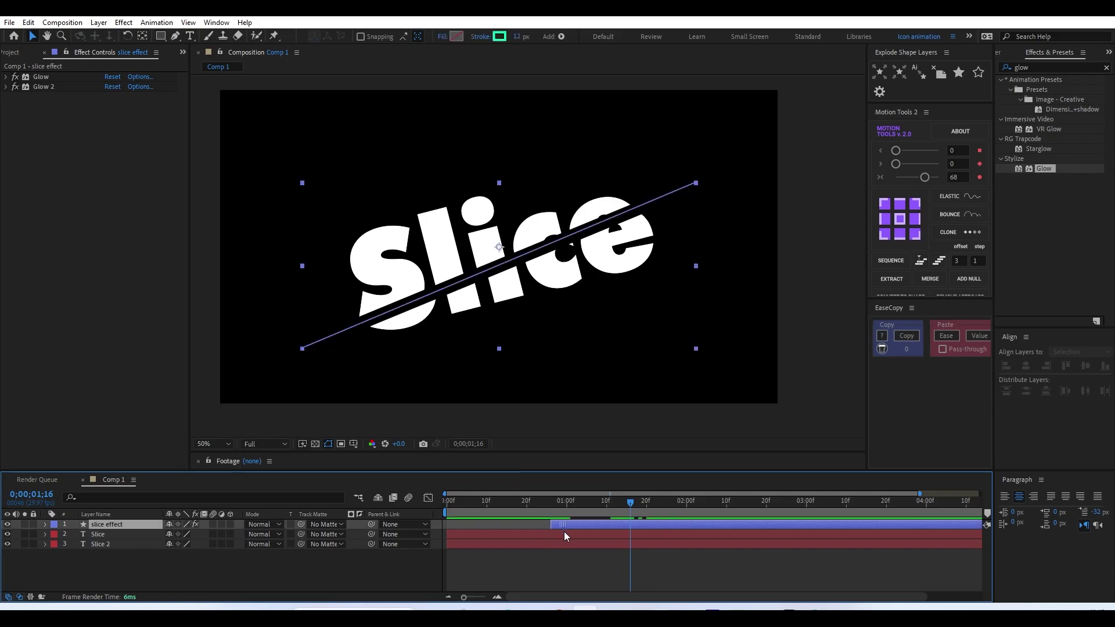
pyautogui.click(557, 573)
pyautogui.press('space')
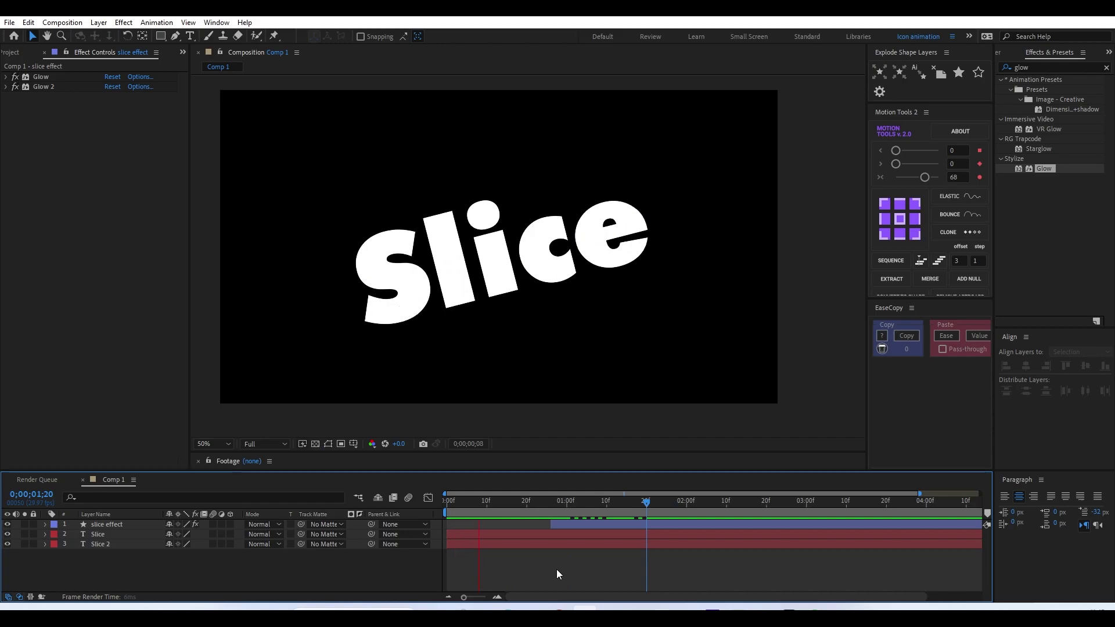
pyautogui.press('space')
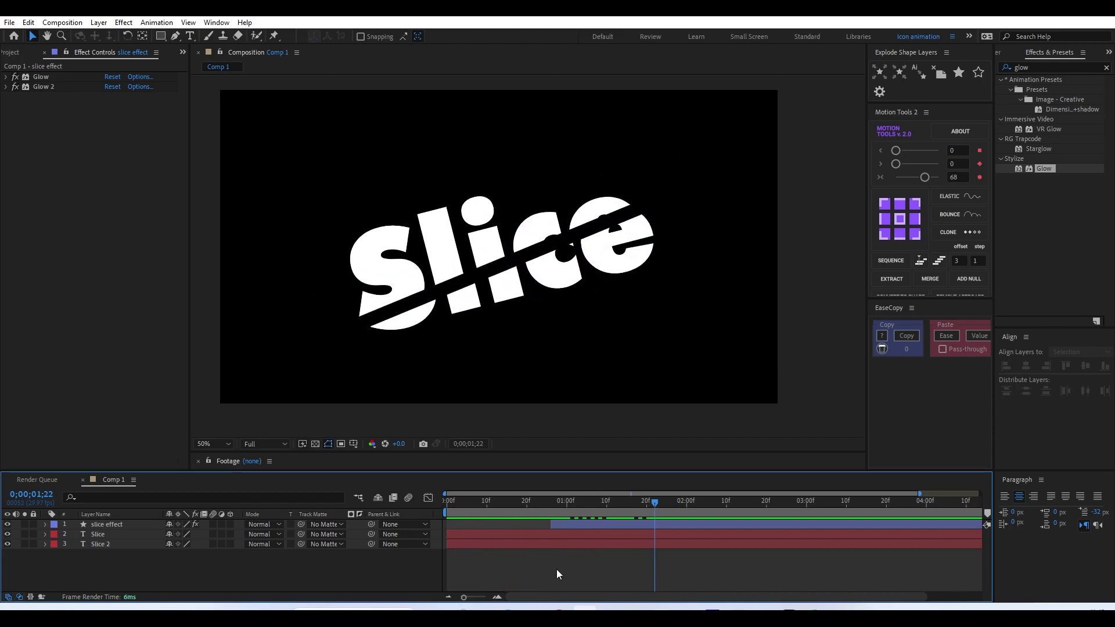
pyautogui.moveTo(533, 500)
pyautogui.mouseDown()
pyautogui.moveTo(591, 526)
pyautogui.moveTo(555, 526)
pyautogui.mouseUp()
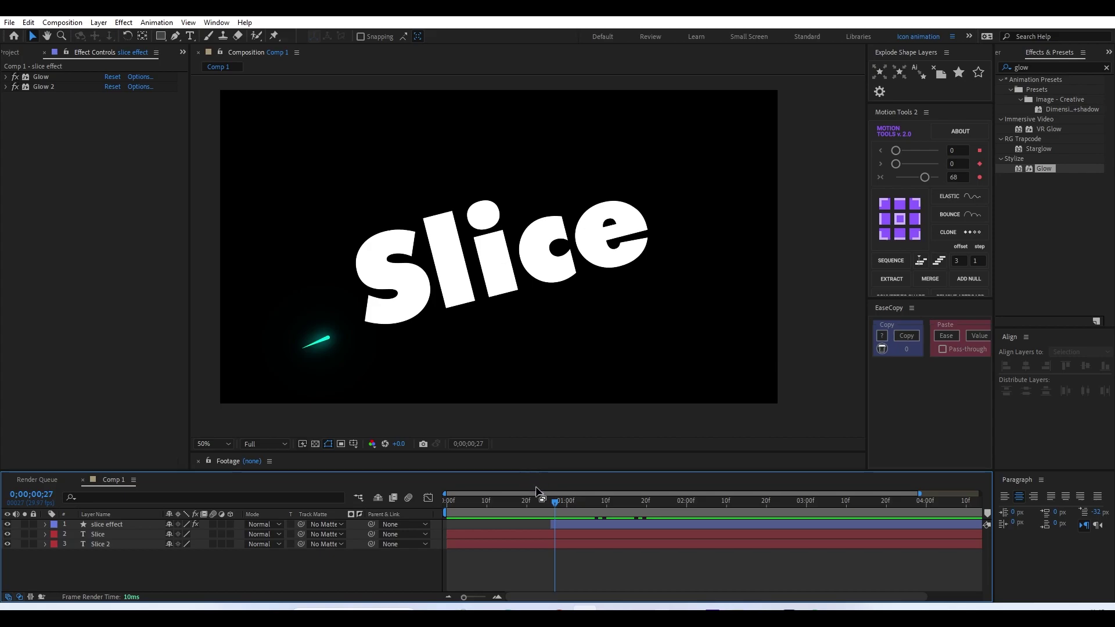
pyautogui.moveTo(552, 502); pyautogui.dragTo(581, 510)
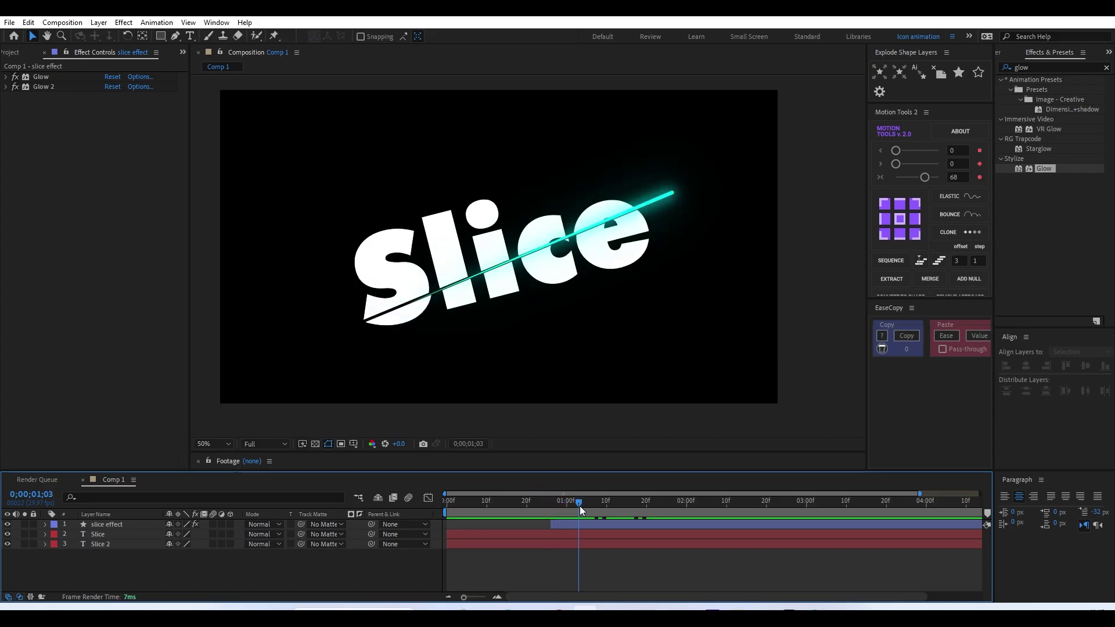
pyautogui.click(583, 525)
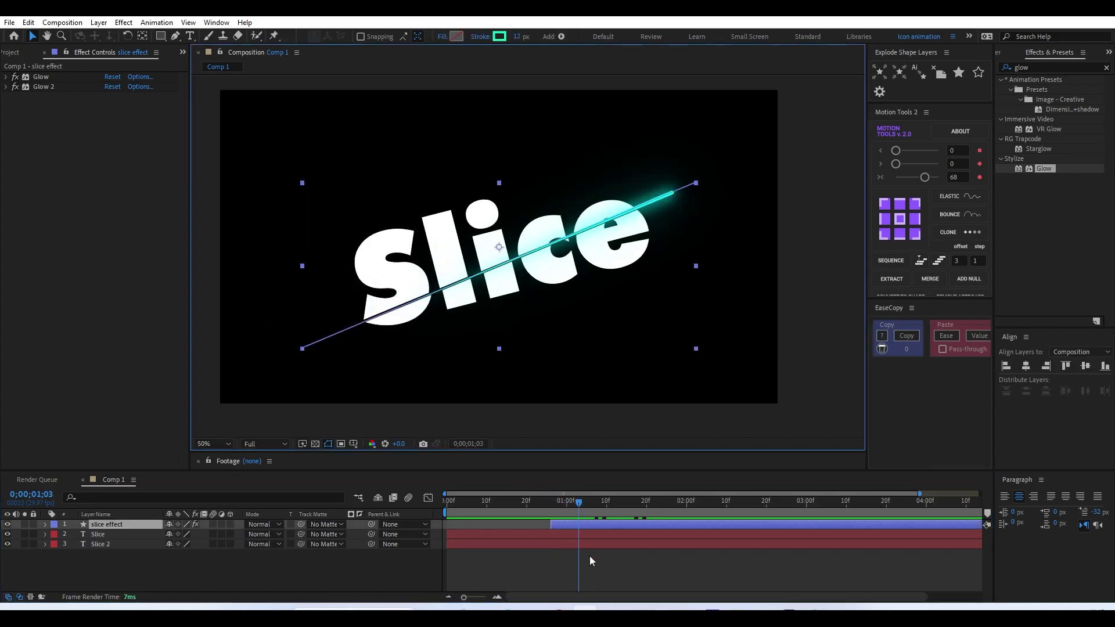
pyautogui.click(589, 586)
pyautogui.moveTo(579, 502); pyautogui.dragTo(624, 506)
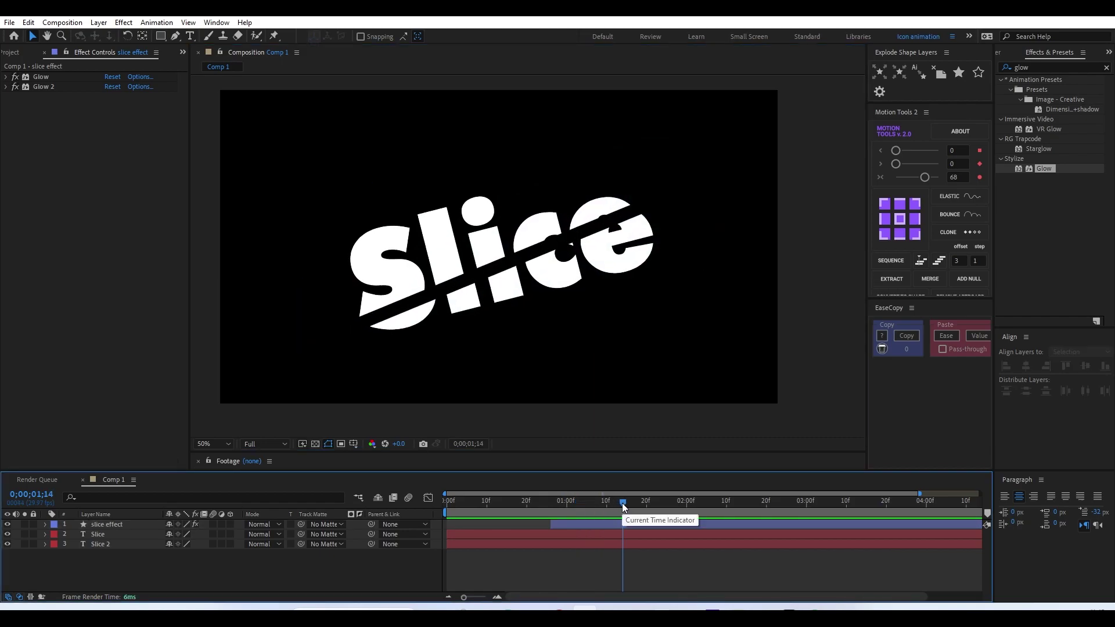
# - Save the project in the CUT_animation folder, basing its file name on the existing Cut effects in AE file
pyautogui.hotkey('ctrl', 's')
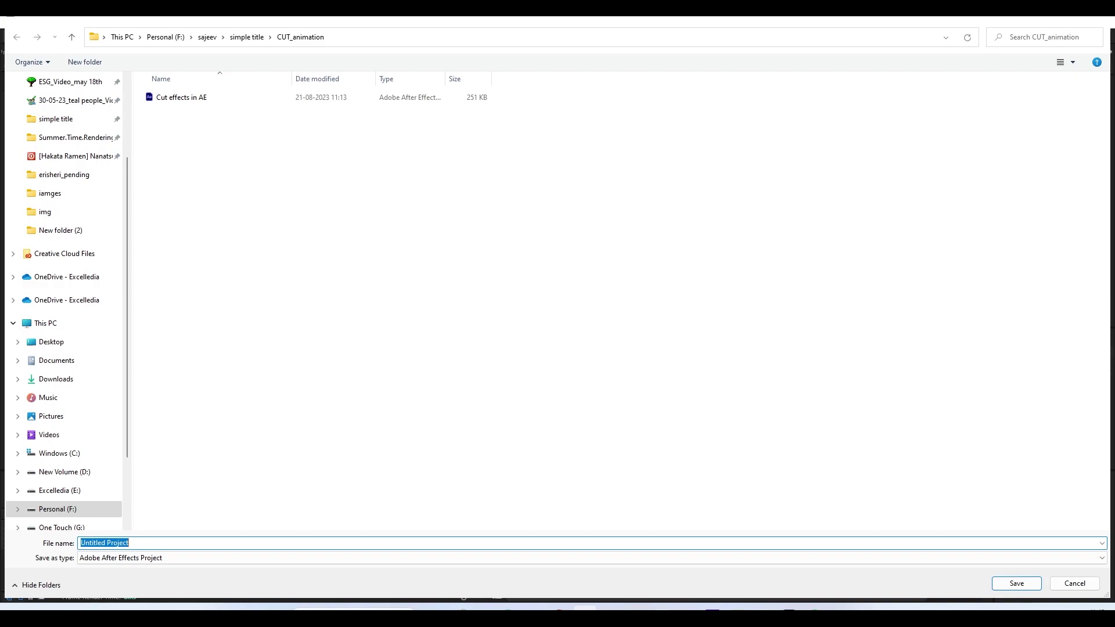
pyautogui.click(209, 97)
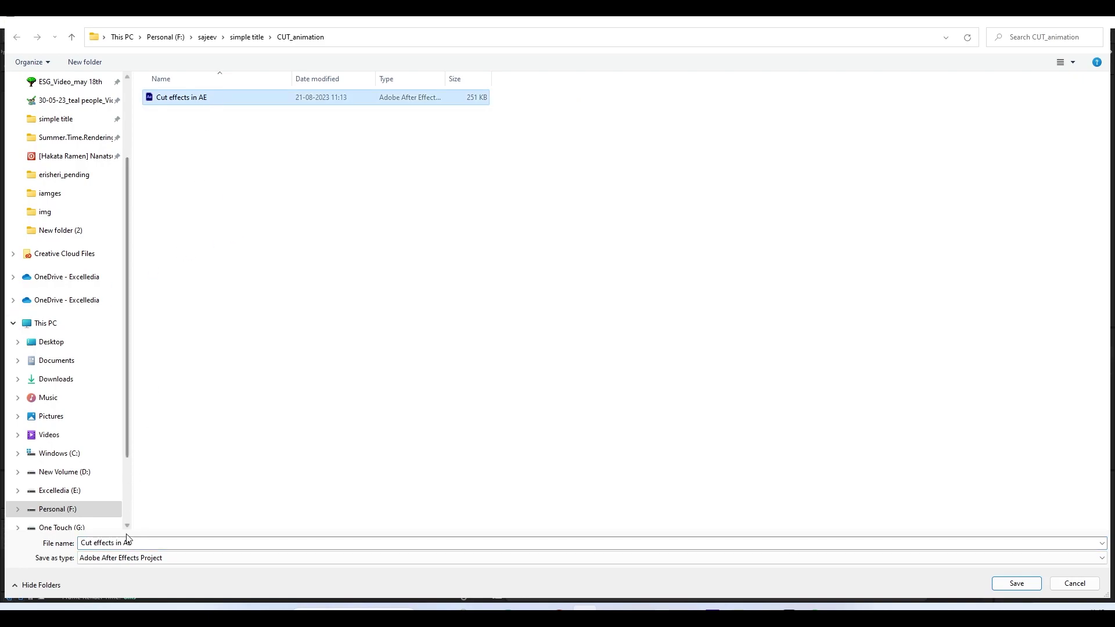
pyautogui.click(168, 543)
pyautogui.click(189, 542)
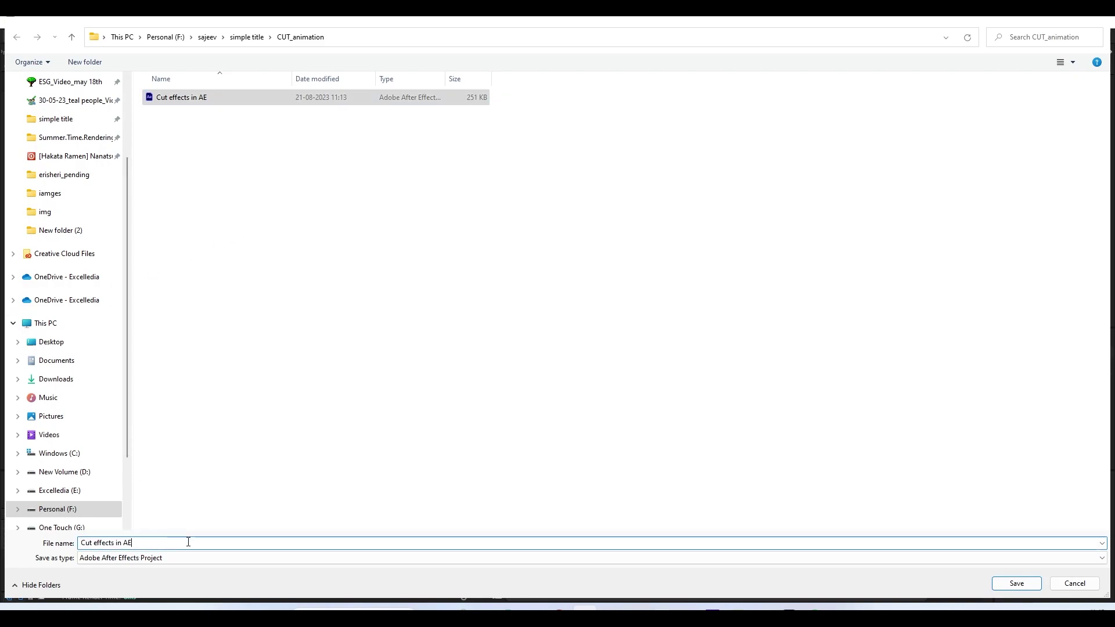
pyautogui.press('Return')
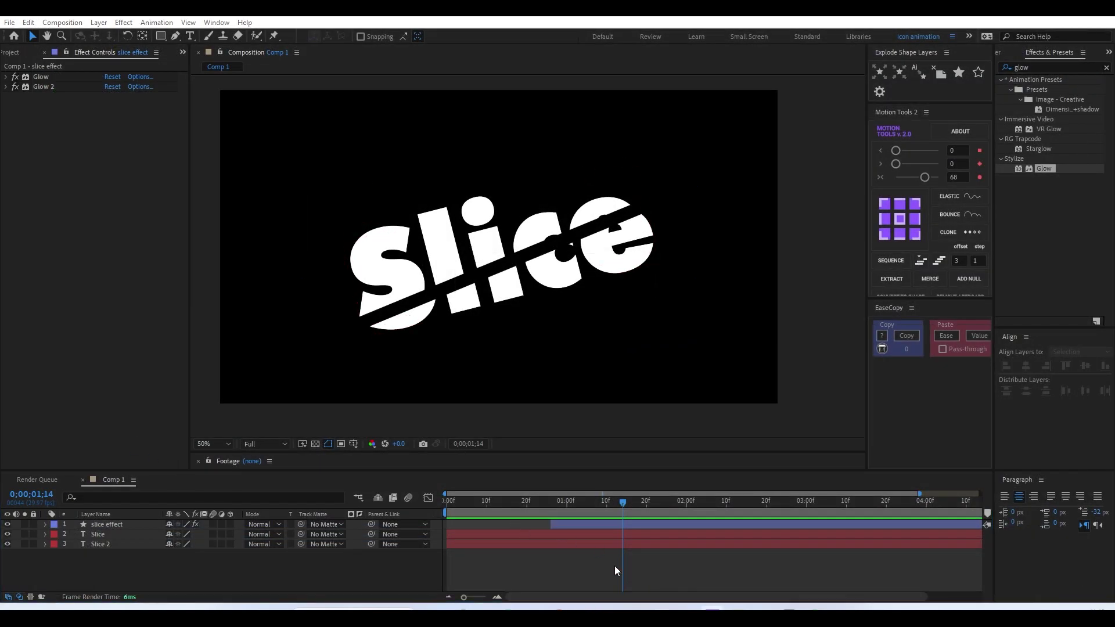
# - At 0;00;01;24, set up the Pen tool with no stroke and a dark grey 171717 fill
pyautogui.click(551, 507)
pyautogui.moveTo(551, 510); pyautogui.dragTo(662, 517)
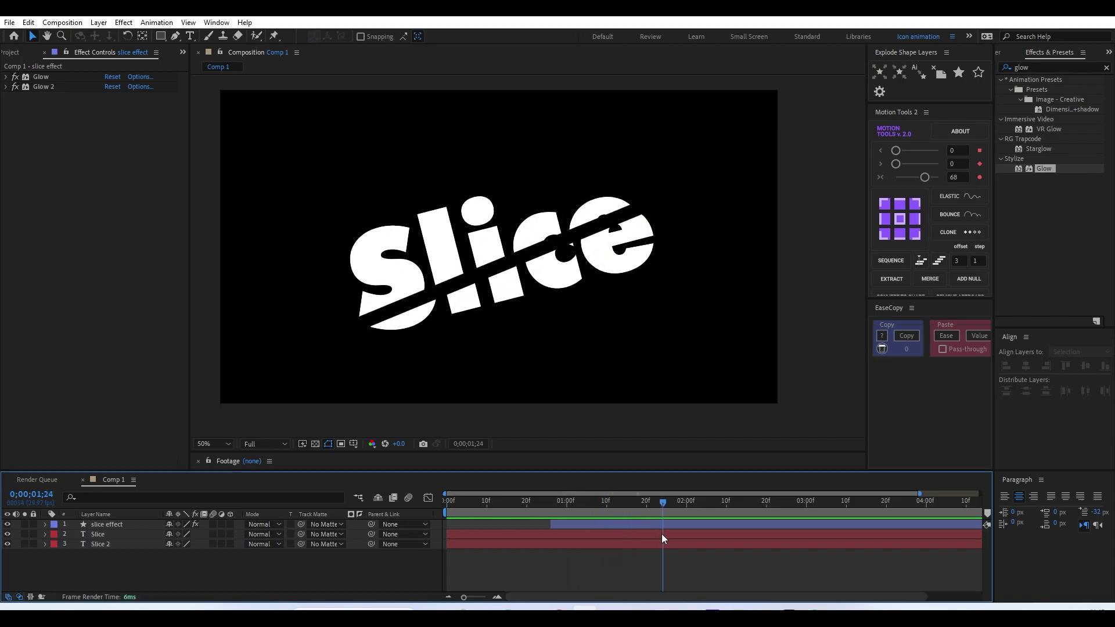
pyautogui.click(175, 36)
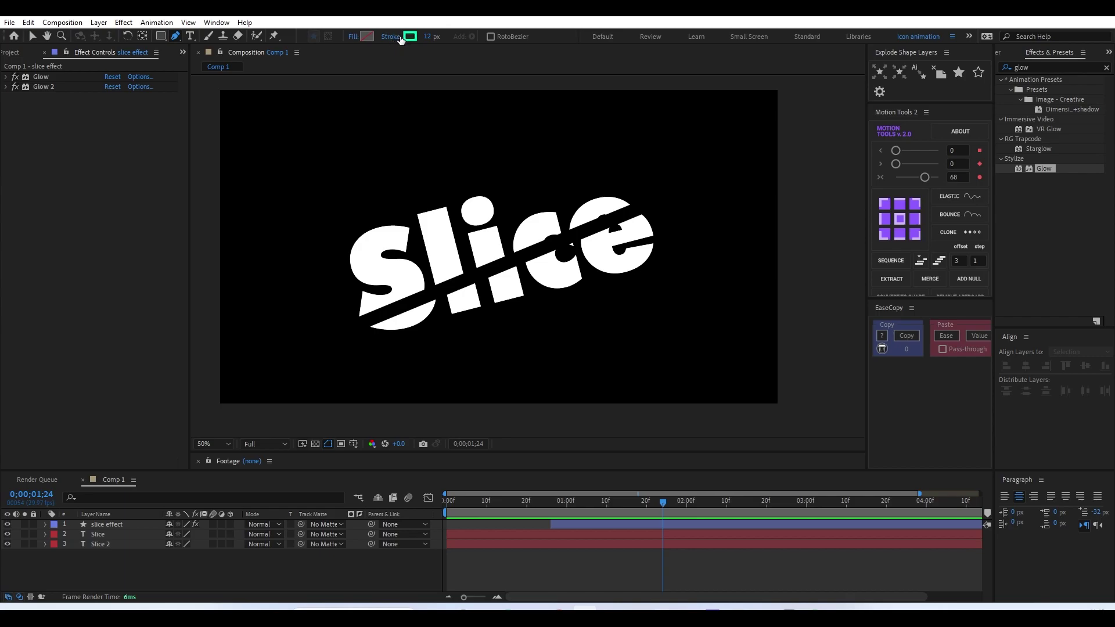
pyautogui.click(397, 37)
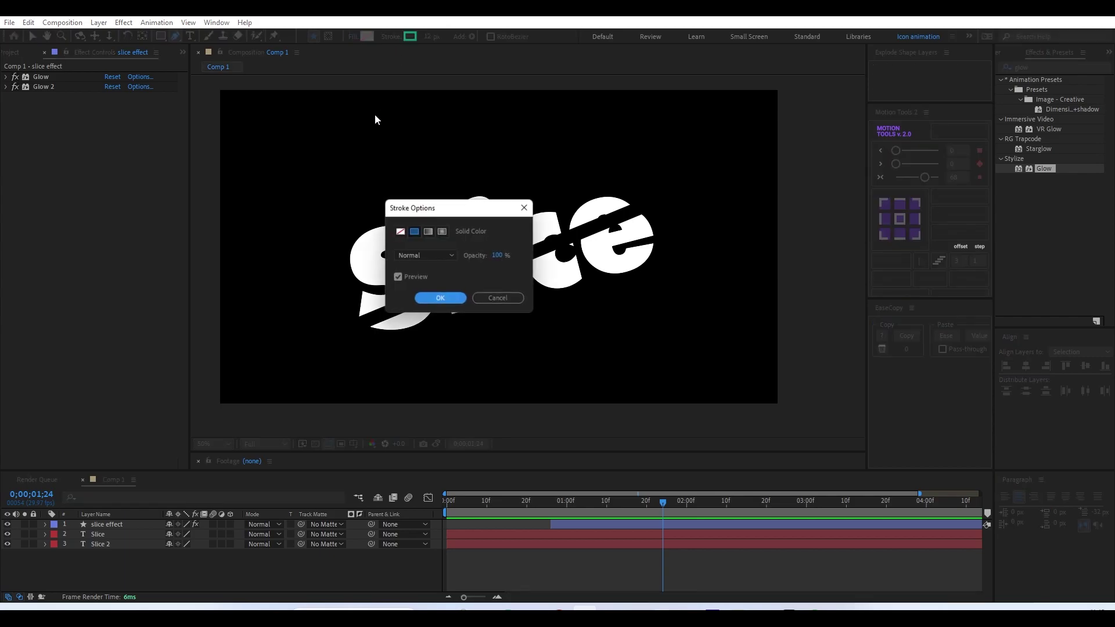
pyautogui.click(433, 299)
pyautogui.click(367, 36)
pyautogui.moveTo(151, 441); pyautogui.dragTo(52, 493)
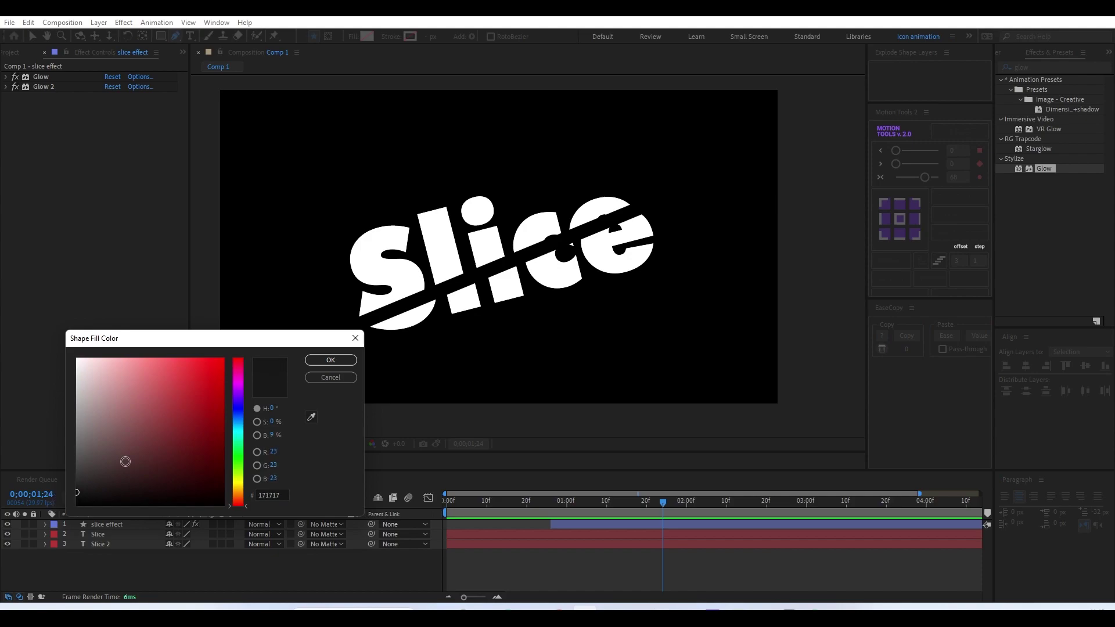
pyautogui.click(334, 359)
# - Draw a closed four-point diagonal band over the cut between the two text halves
pyautogui.click(361, 340)
pyautogui.click(686, 226)
pyautogui.click(662, 172)
pyautogui.click(282, 307)
pyautogui.click(362, 340)
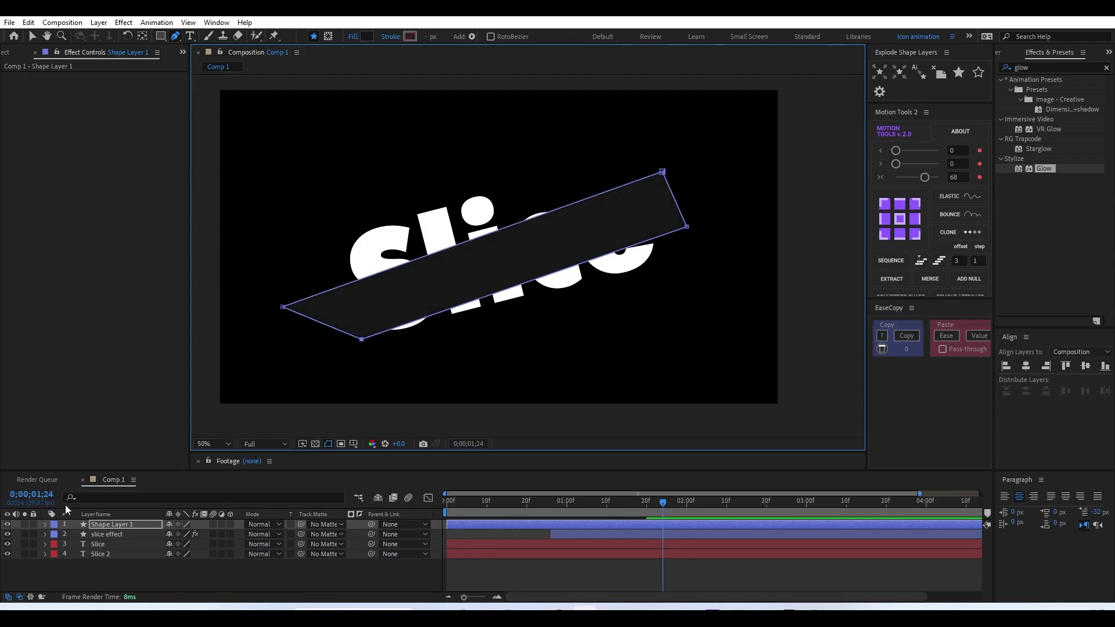
# - Rename the new shape layer as shadow
pyautogui.click(110, 525)
pyautogui.press('Return')
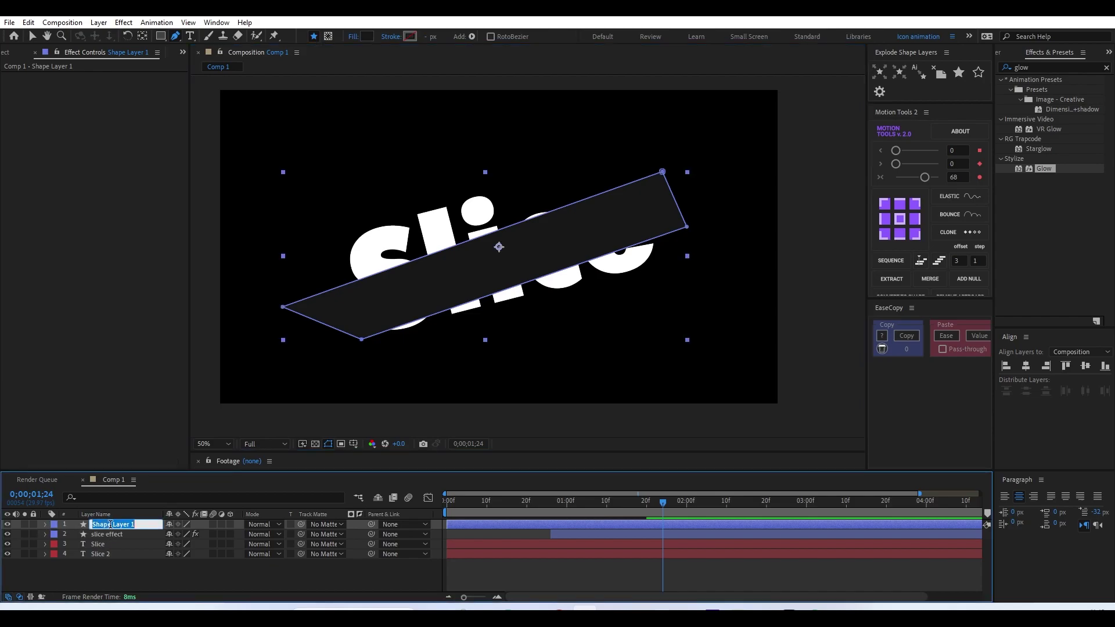
pyautogui.write('shadow')
pyautogui.press('Return')
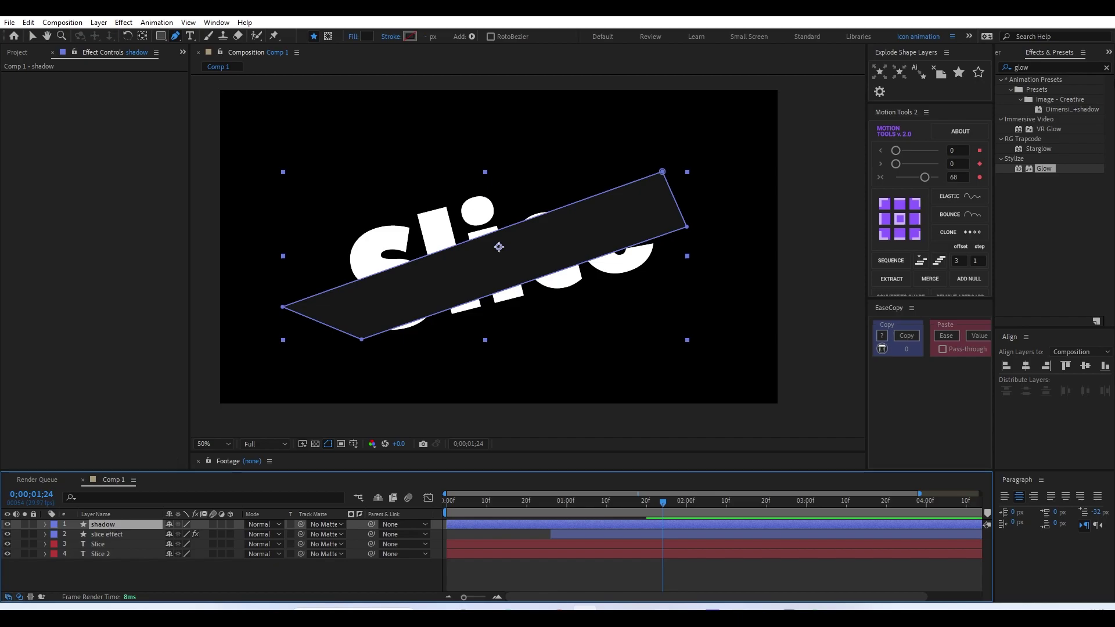
# - Apply Fast Box Blur to the shadow layer and set its Blur Radius to 36
pyautogui.click(1030, 68)
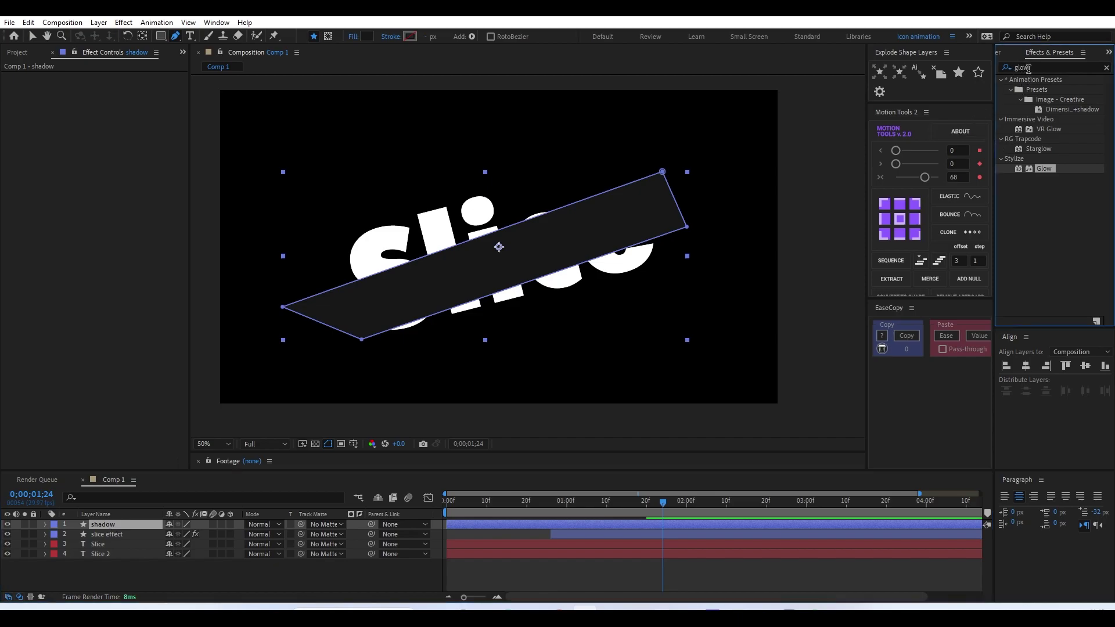
pyautogui.doubleClick(1028, 68)
pyautogui.write('fast')
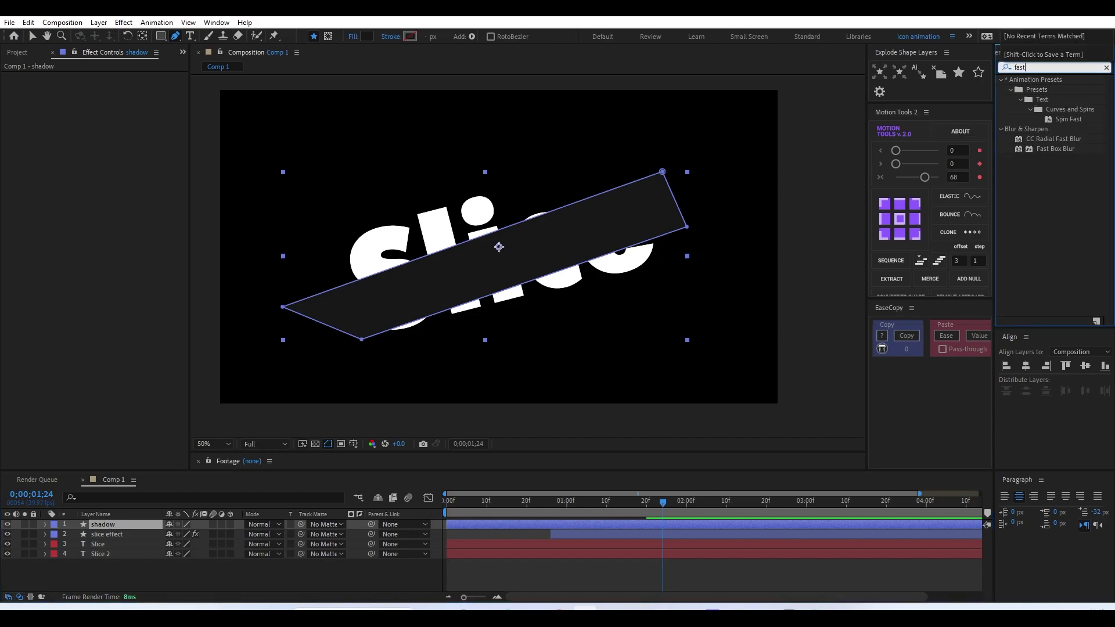
pyautogui.click(1043, 149)
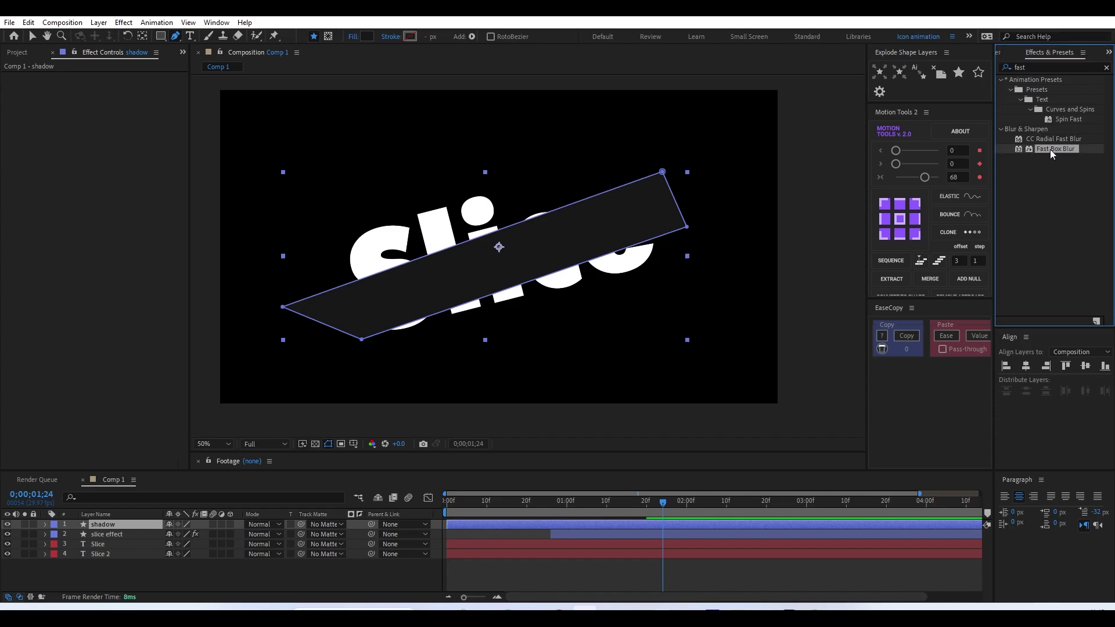
pyautogui.moveTo(1044, 150); pyautogui.dragTo(454, 222)
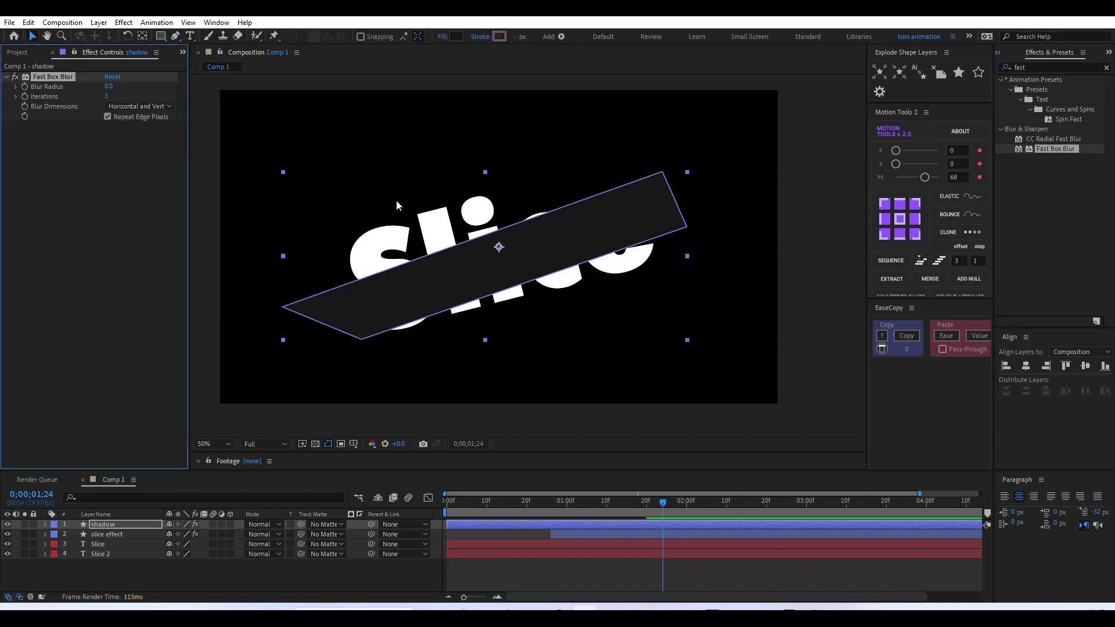
pyautogui.moveTo(108, 86); pyautogui.dragTo(134, 86)
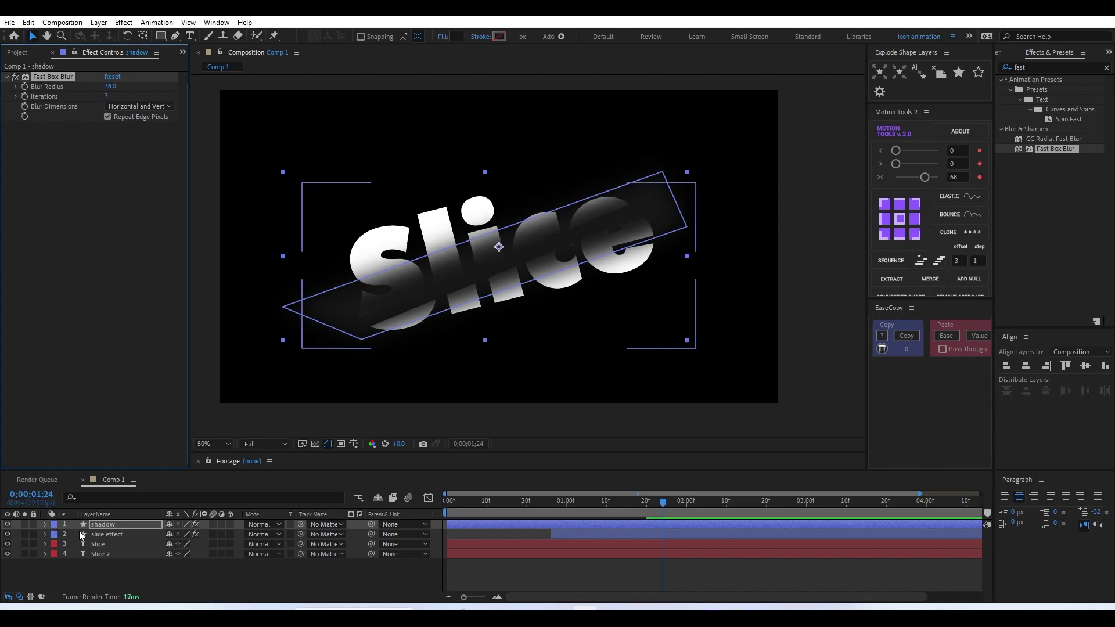
# - Place the shadow layer between Slice and Slice 2, nudge it slightly down, and preserve underlying transparency on it
pyautogui.moveTo(110, 523); pyautogui.dragTo(113, 545)
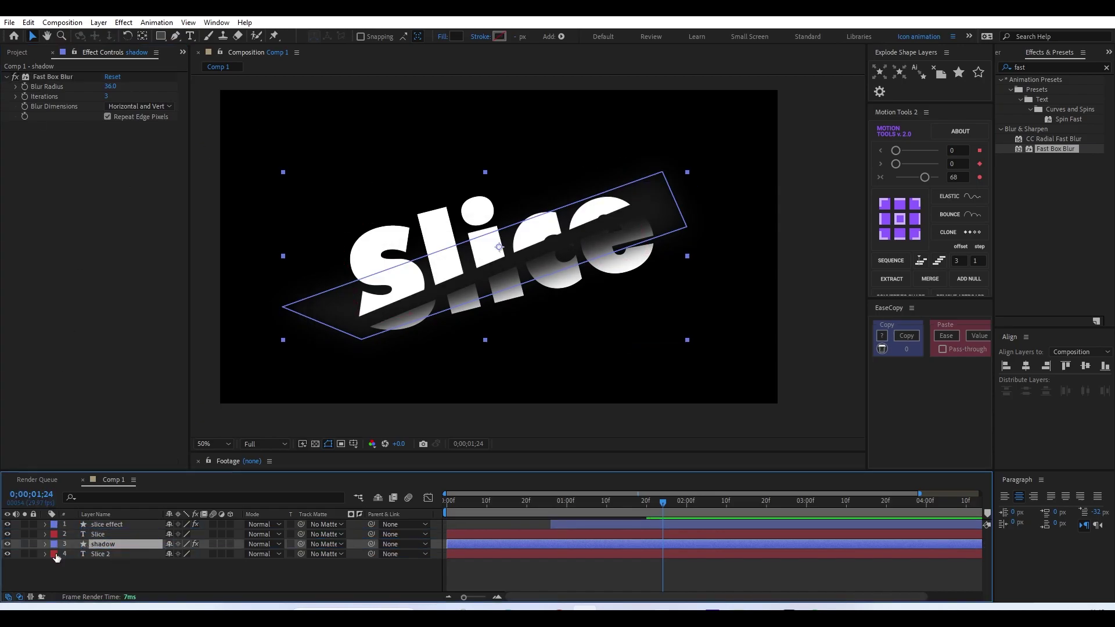
pyautogui.moveTo(501, 254); pyautogui.dragTo(501, 255)
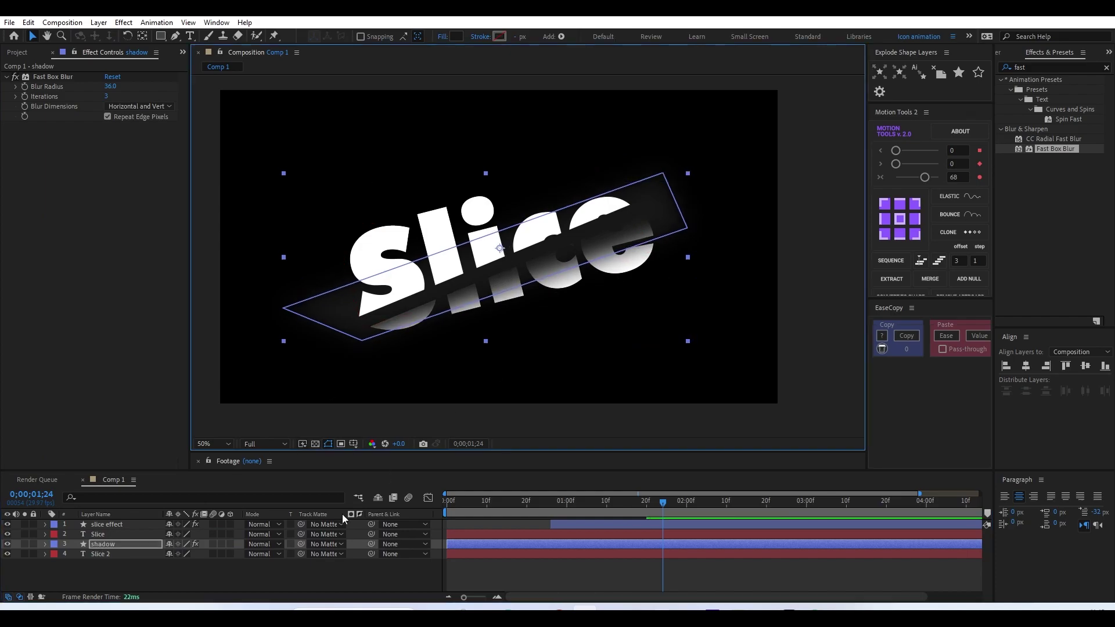
pyautogui.click(291, 542)
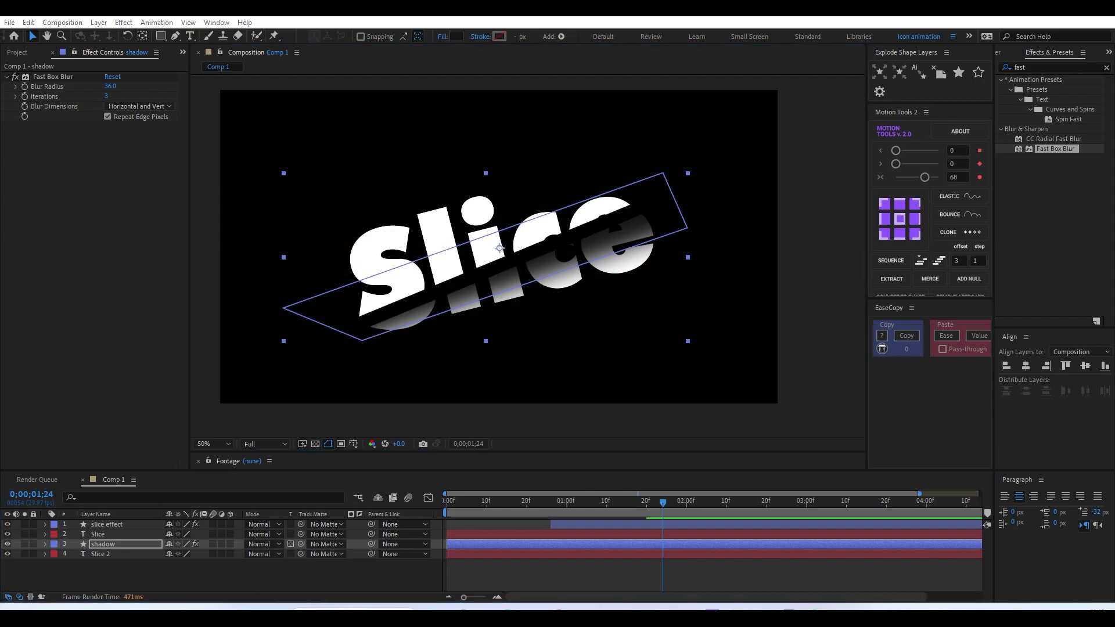
pyautogui.click(517, 568)
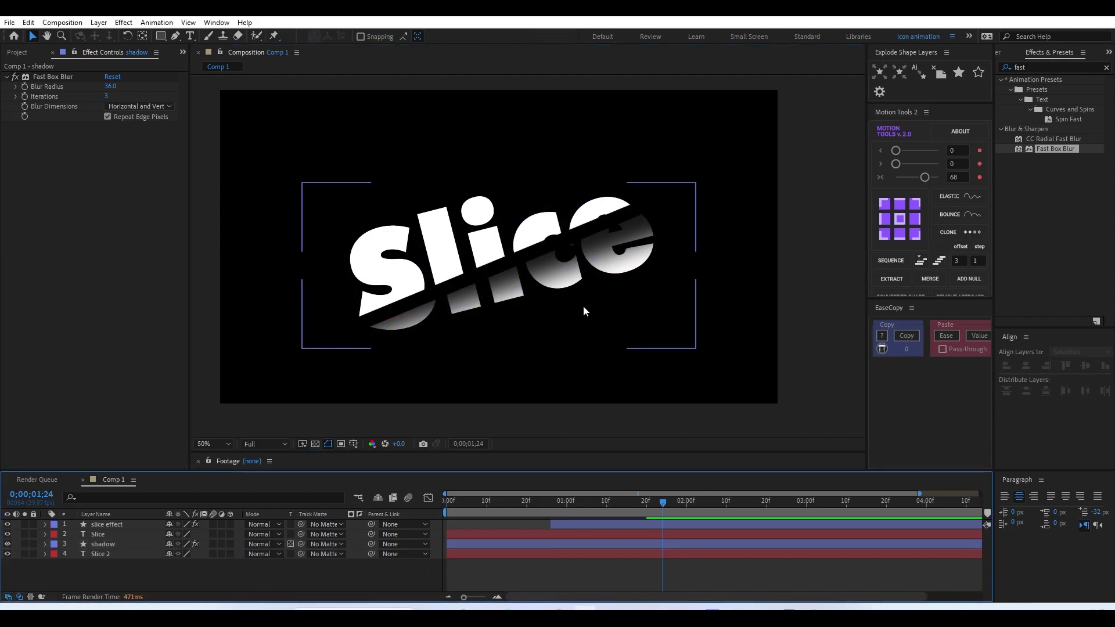
# - Set the shadow layer's Opacity to 60%
pyautogui.click(95, 547)
pyautogui.press('t')
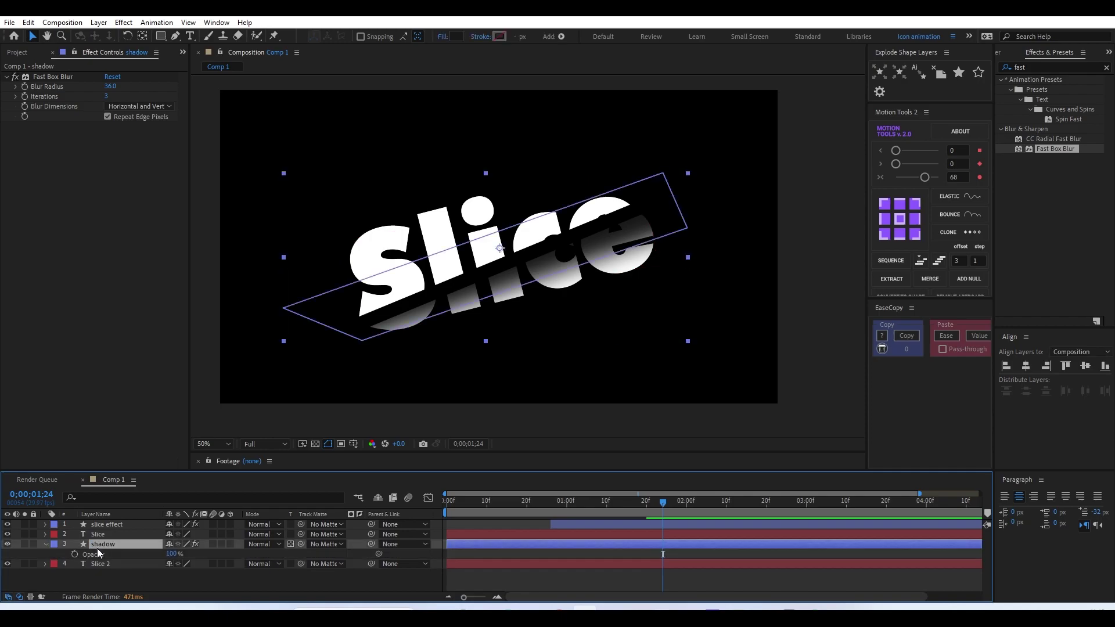
pyautogui.click(173, 554)
pyautogui.write('60')
pyautogui.press('Return')
pyautogui.click(302, 573)
# - Trim the shadow layer to start at 0;00;01;01, parent it to Slice 2 and check the cut's first frames
pyautogui.moveTo(538, 500)
pyautogui.mouseDown()
pyautogui.moveTo(468, 506)
pyautogui.moveTo(570, 531)
pyautogui.mouseUp()
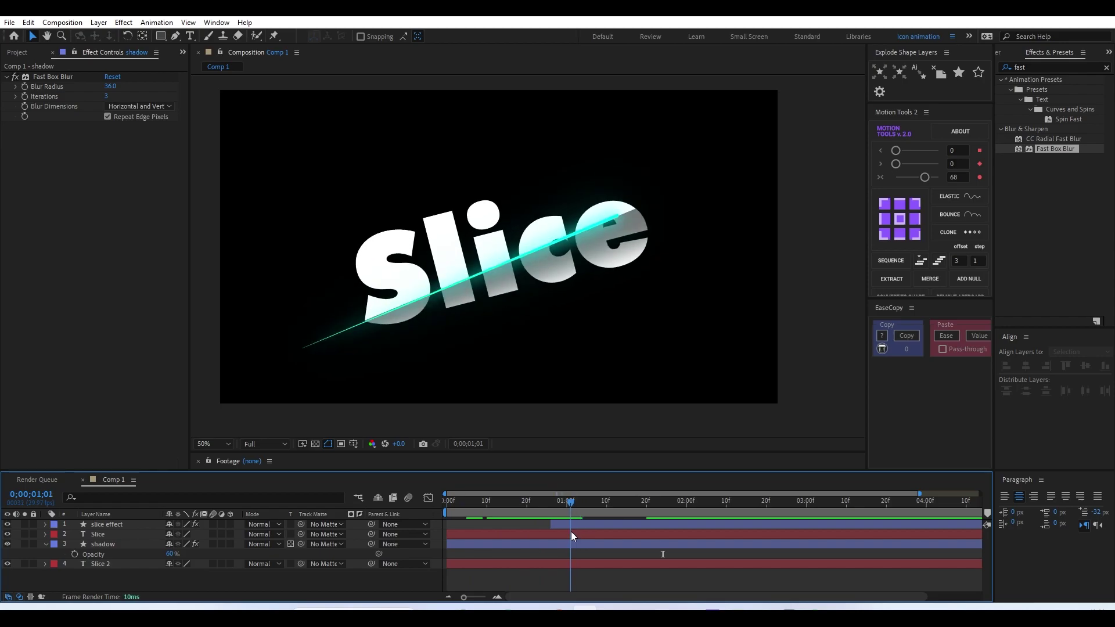
pyautogui.click(563, 540)
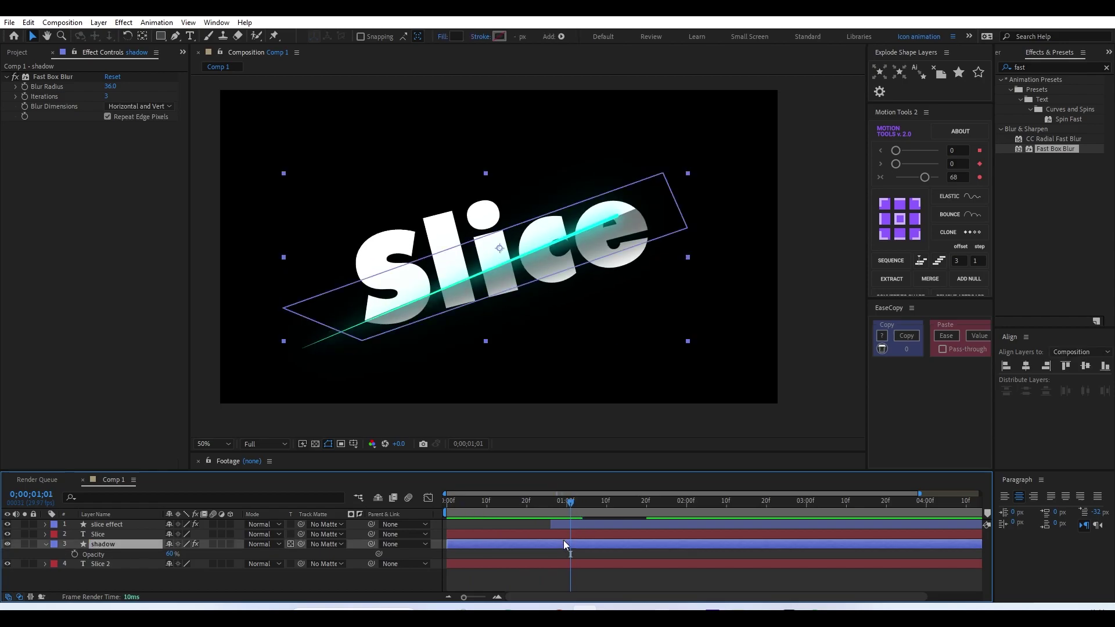
pyautogui.hotkey('alt', '[')
pyautogui.moveTo(374, 544); pyautogui.dragTo(125, 565)
pyautogui.moveTo(531, 500); pyautogui.dragTo(567, 567)
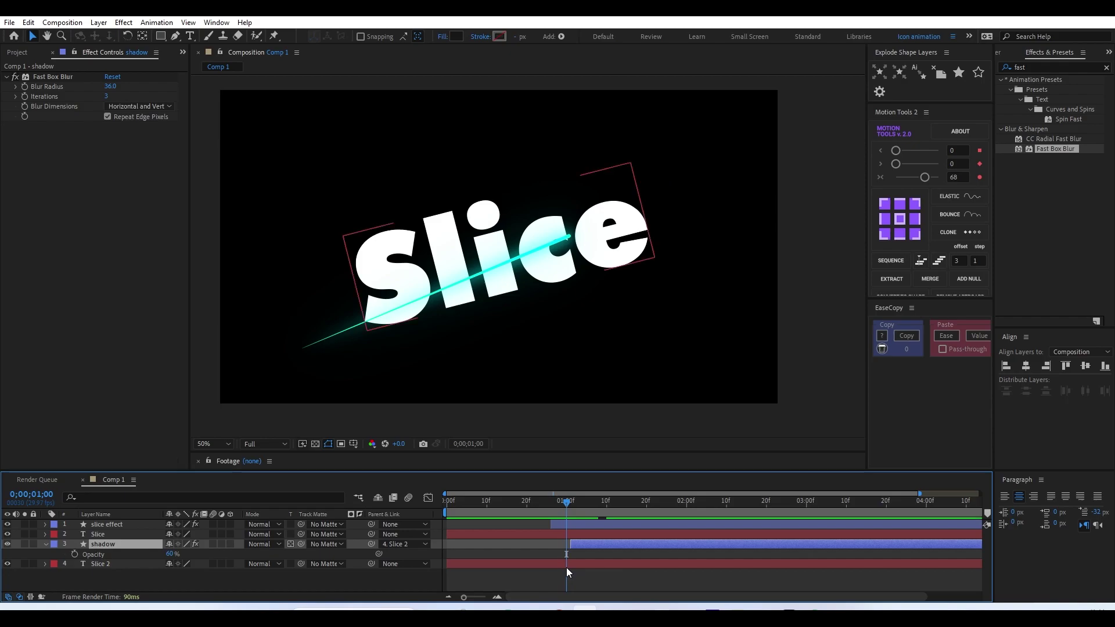
# - Animate the shadow layer's Opacity from 0% at 0;00;01;01 to 60% at 0;00;01;09 and preview the fade
pyautogui.moveTo(563, 504)
pyautogui.mouseDown()
pyautogui.moveTo(611, 518)
pyautogui.moveTo(573, 514)
pyautogui.mouseUp()
pyautogui.hotkey('shift', 'pagedown')
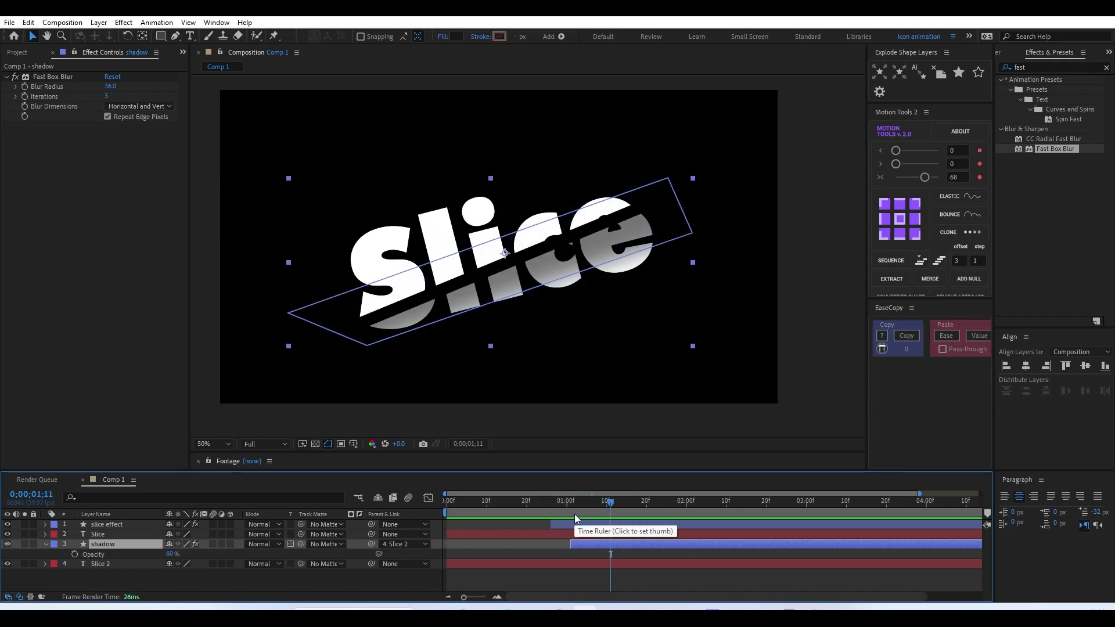
pyautogui.click(602, 504)
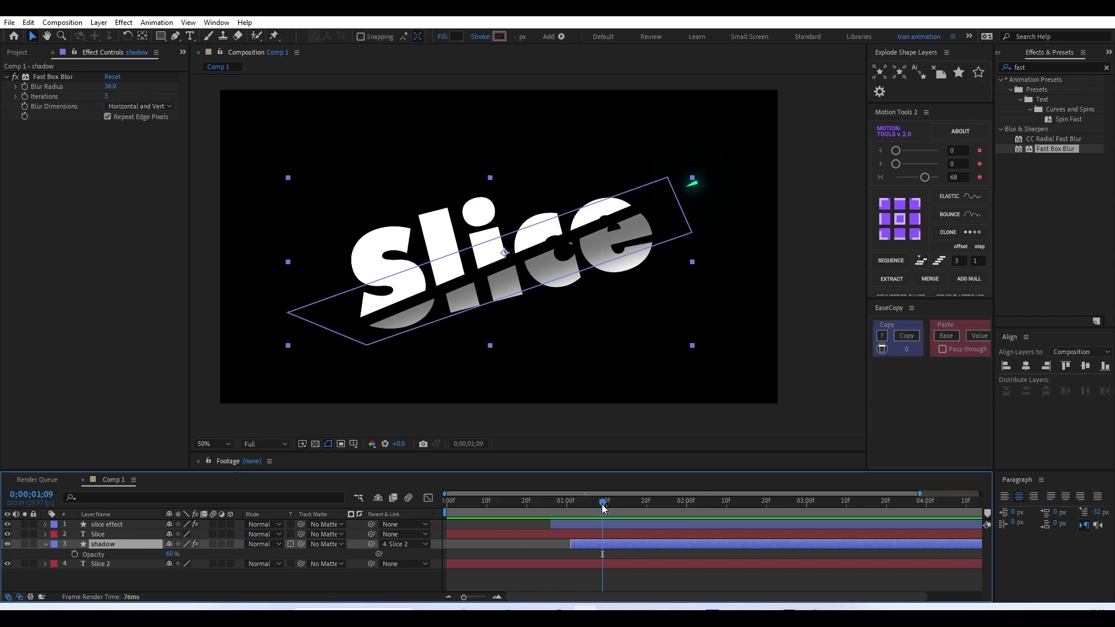
pyautogui.click(73, 554)
pyautogui.moveTo(586, 502); pyautogui.dragTo(570, 504)
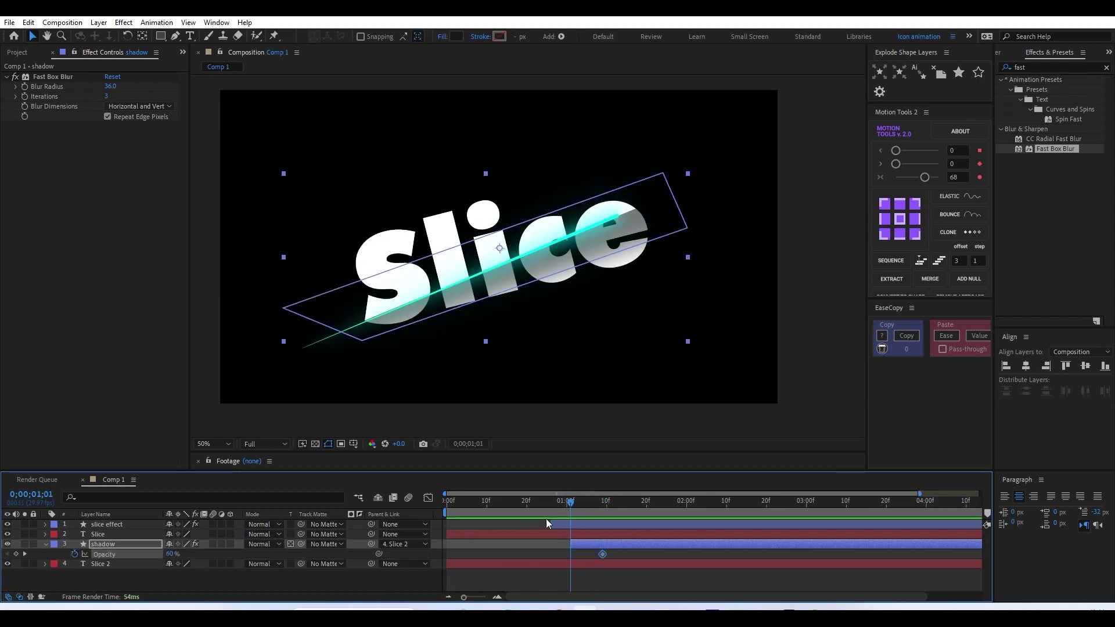
pyautogui.moveTo(171, 555); pyautogui.dragTo(39, 581)
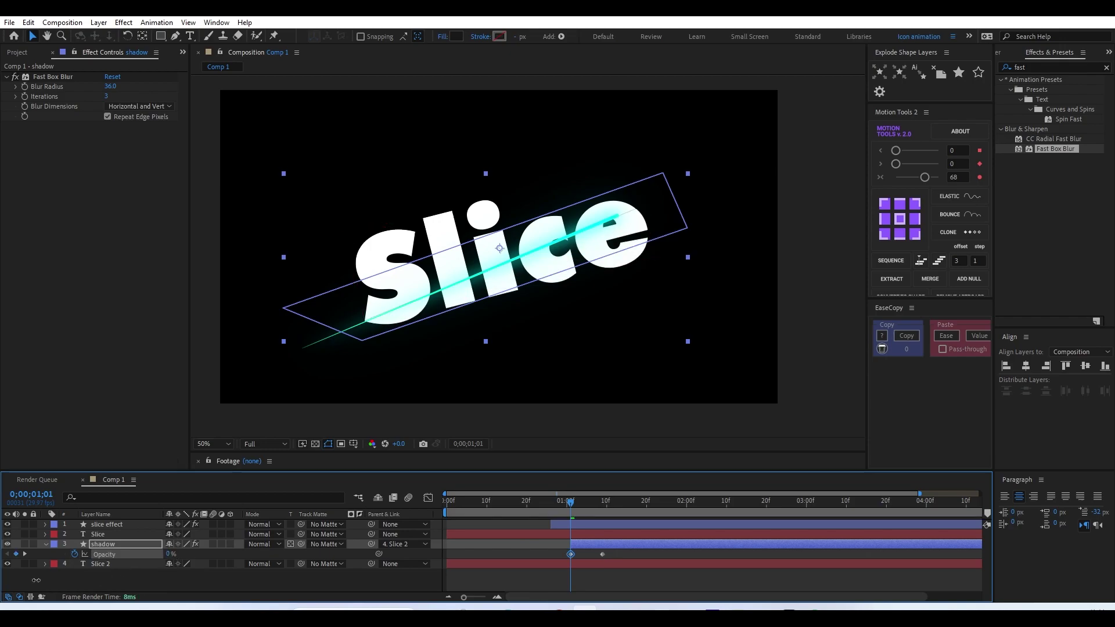
pyautogui.click(608, 578)
pyautogui.press('space')
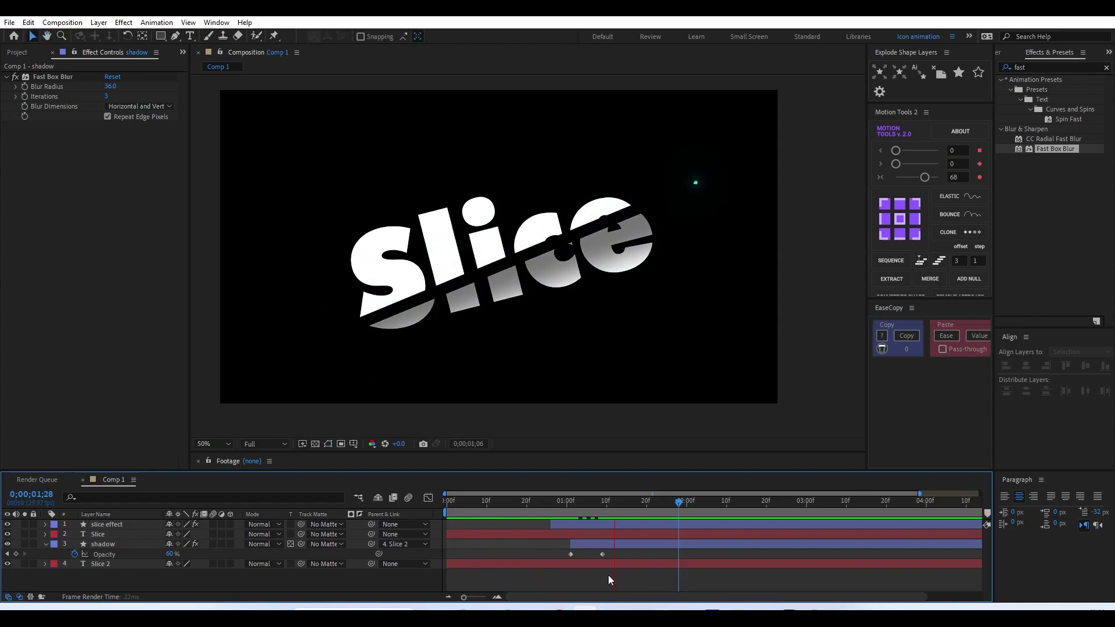
# - At 0;00;01;01, set up the Pen tool with a white FFFFFF stroke and no fill
pyautogui.moveTo(551, 508)
pyautogui.mouseDown()
pyautogui.moveTo(601, 517)
pyautogui.moveTo(553, 504)
pyautogui.moveTo(572, 505)
pyautogui.mouseUp()
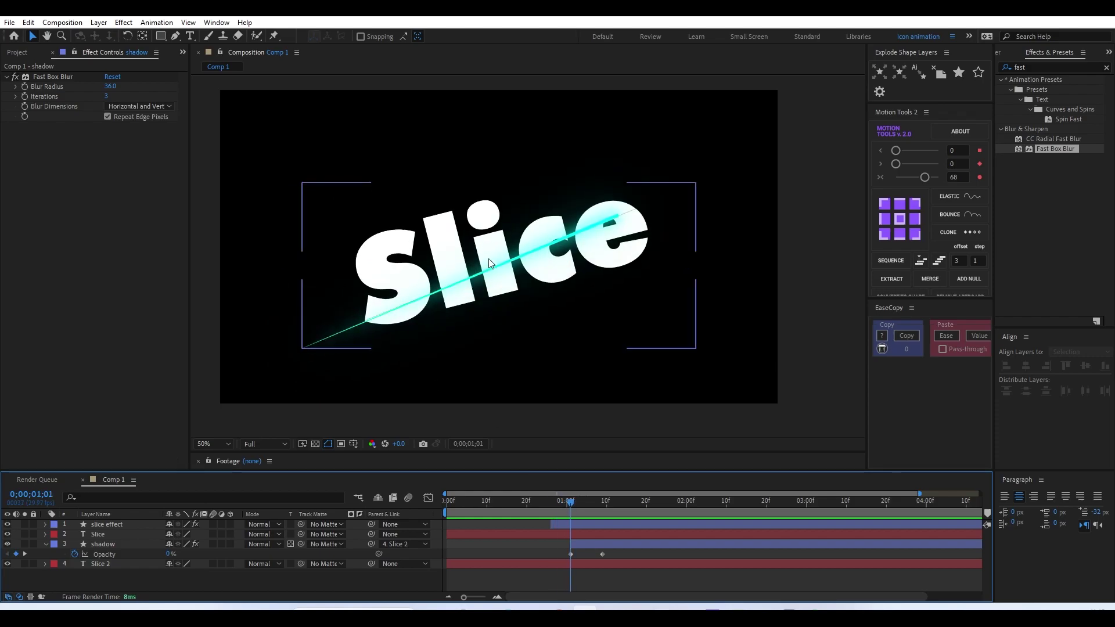
pyautogui.scroll(4, 459, 292)
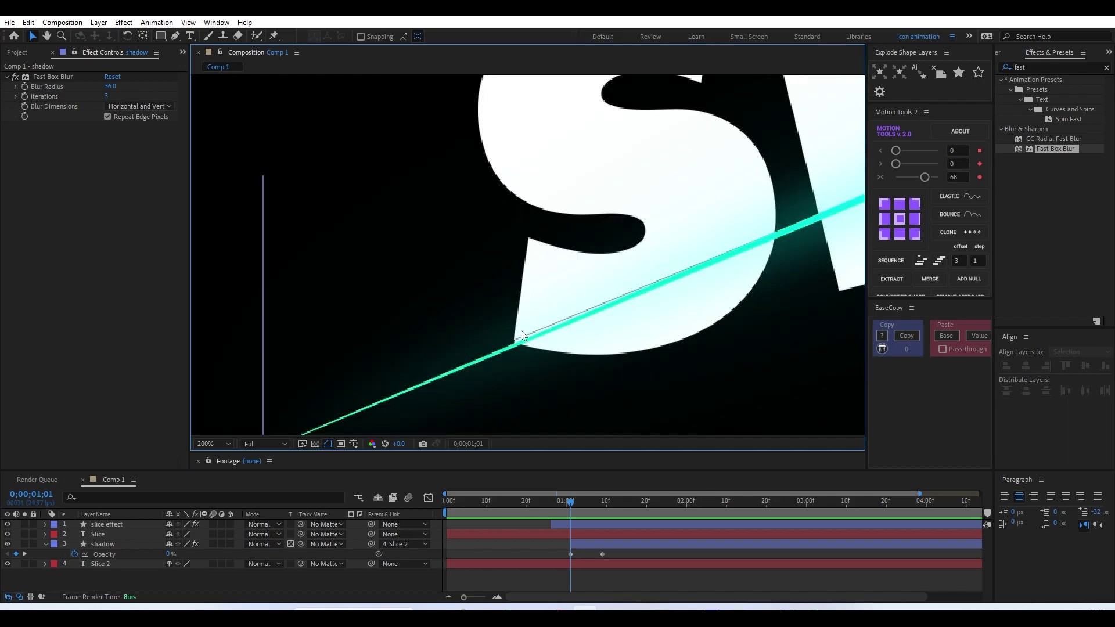
pyautogui.click(540, 587)
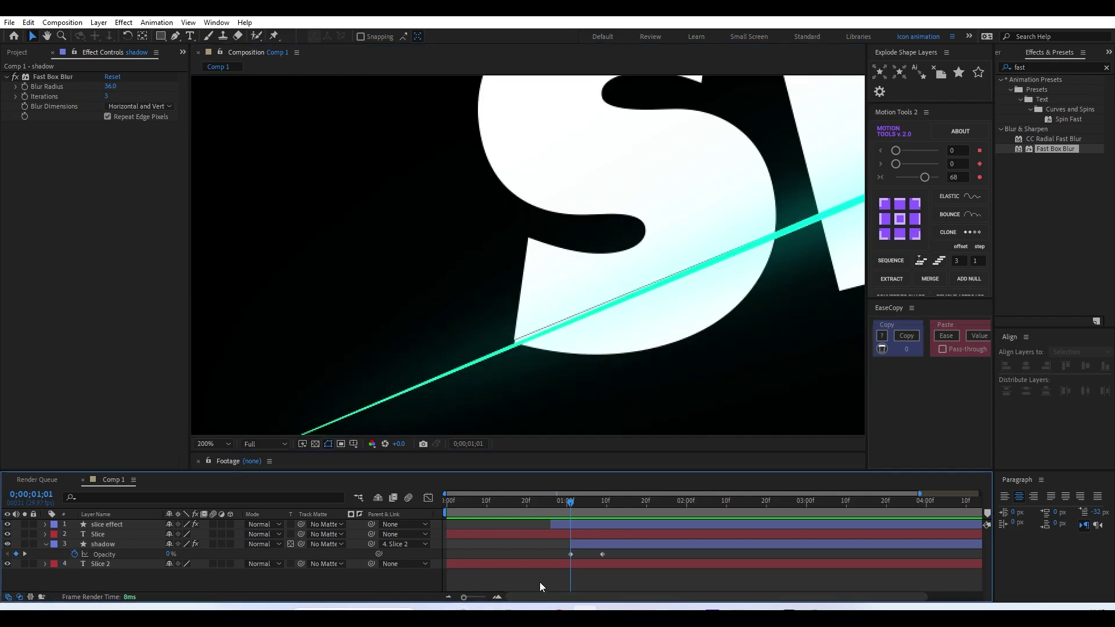
pyautogui.click(175, 35)
pyautogui.click(410, 36)
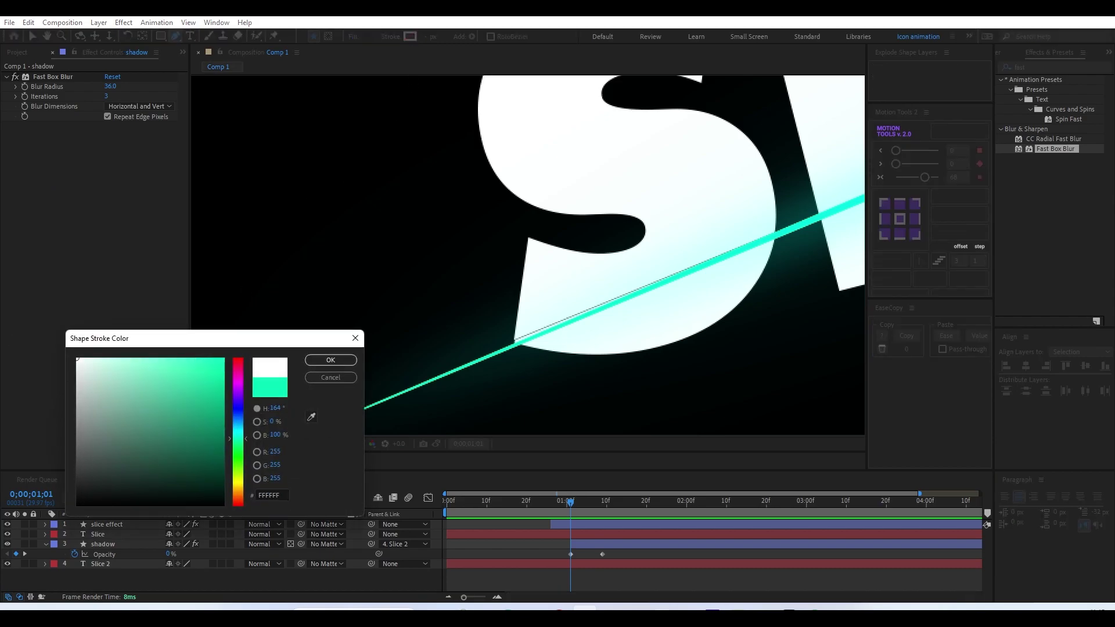
pyautogui.click(331, 360)
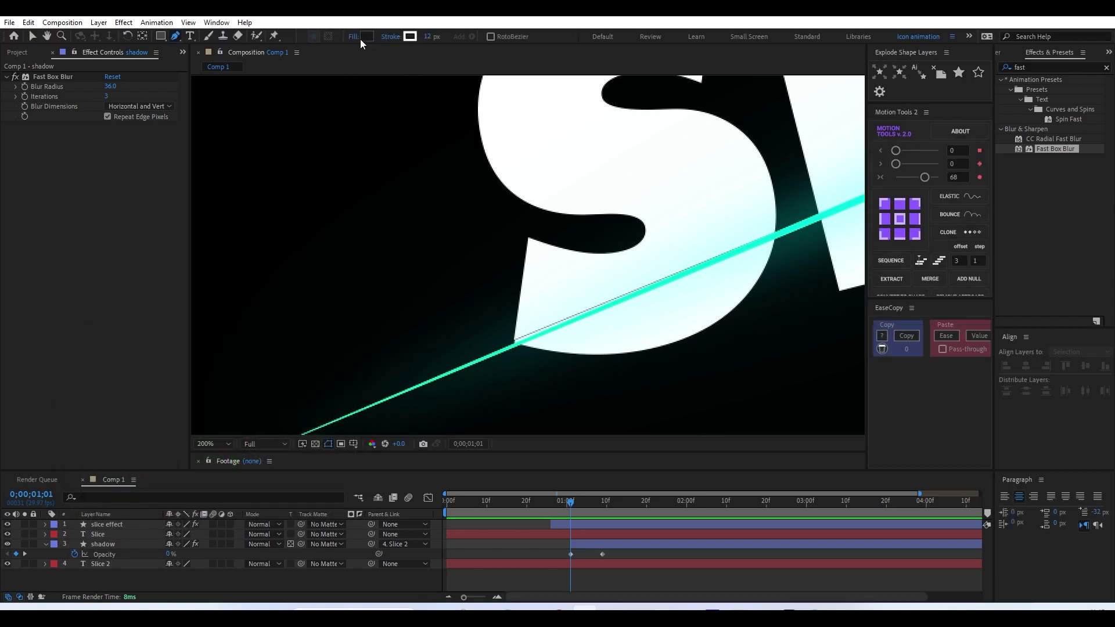
pyautogui.click(353, 36)
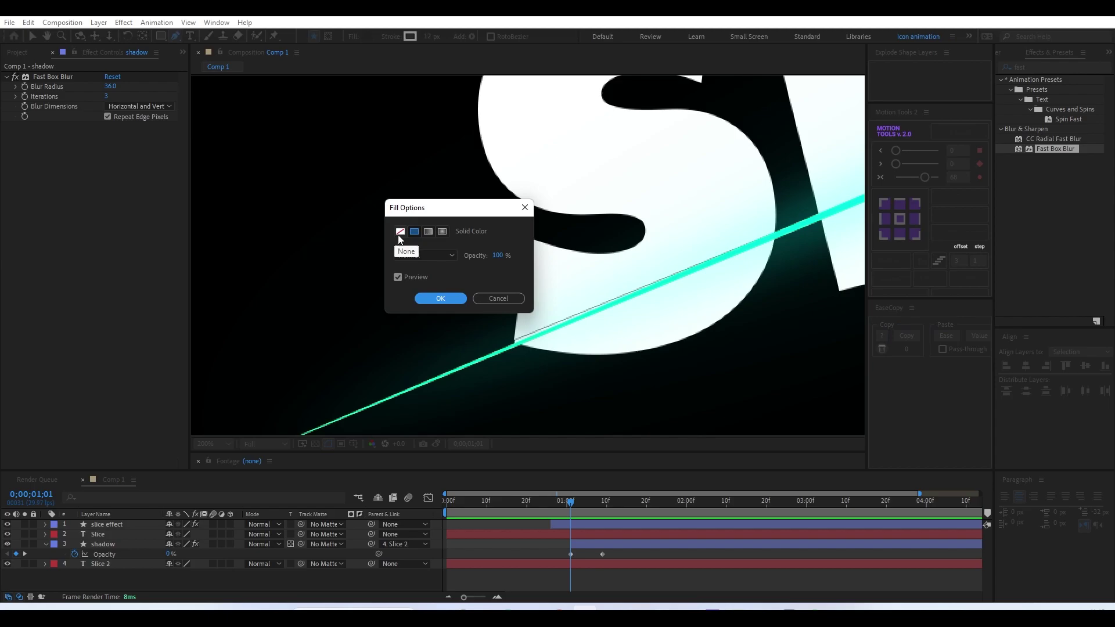
pyautogui.click(439, 298)
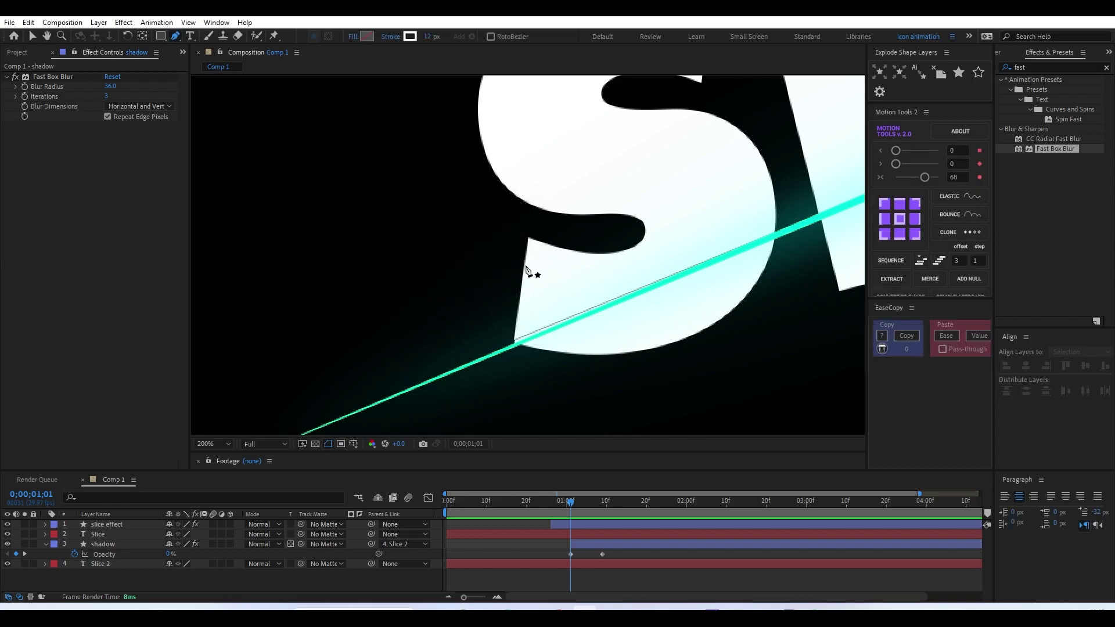
# - Draw a short, slightly slanted line outward from the lower-left tip of the S and select its new shape layer
pyautogui.click(510, 336)
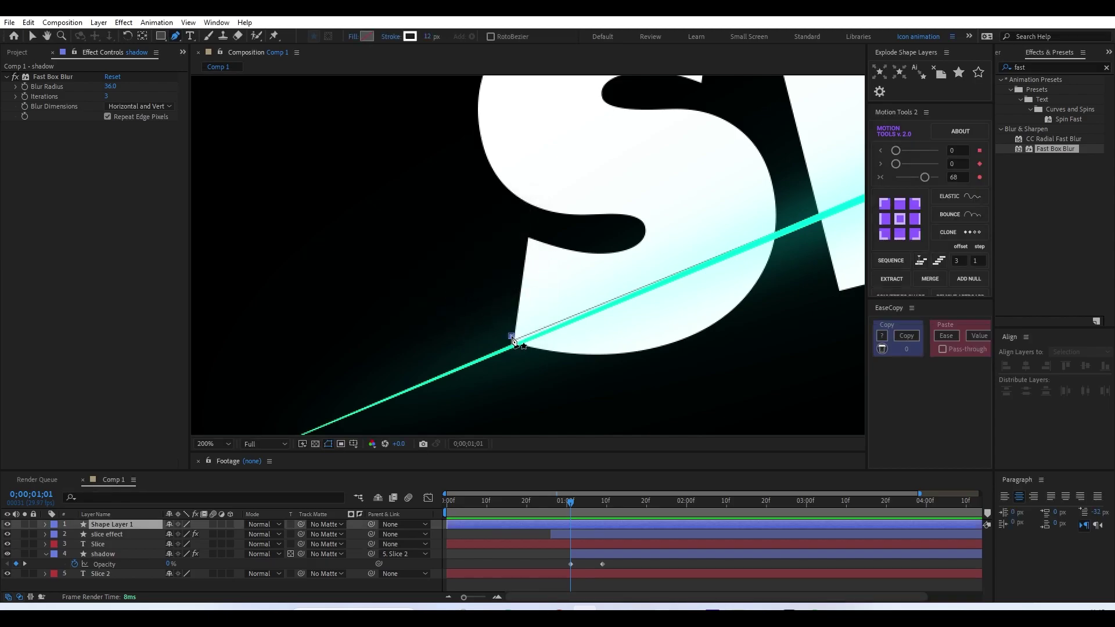
pyautogui.click(429, 323)
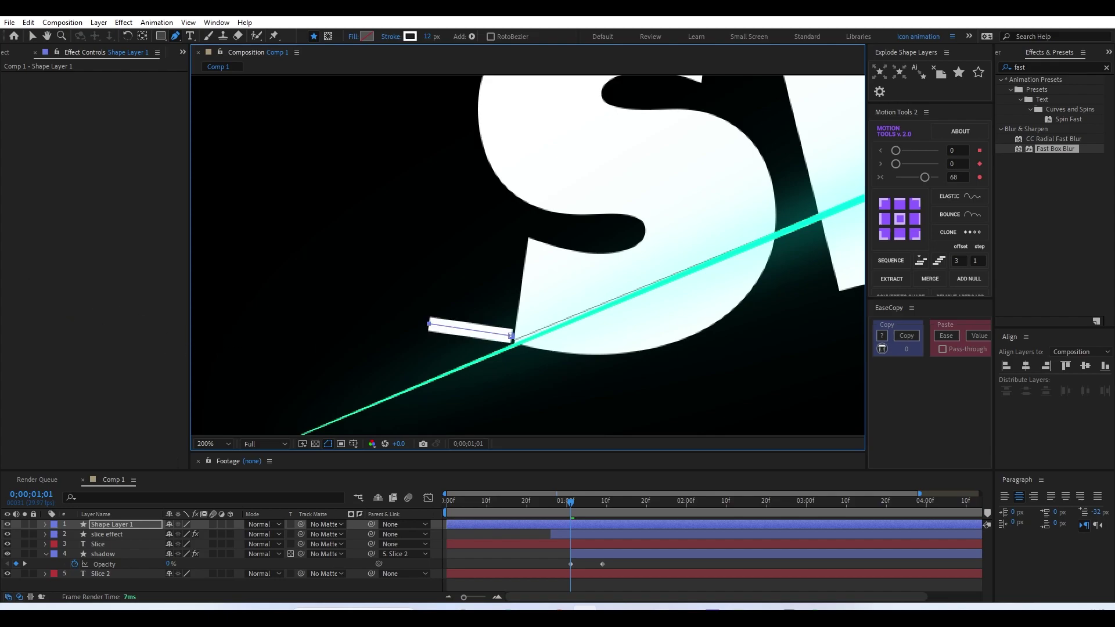
pyautogui.click(32, 36)
pyautogui.click(94, 524)
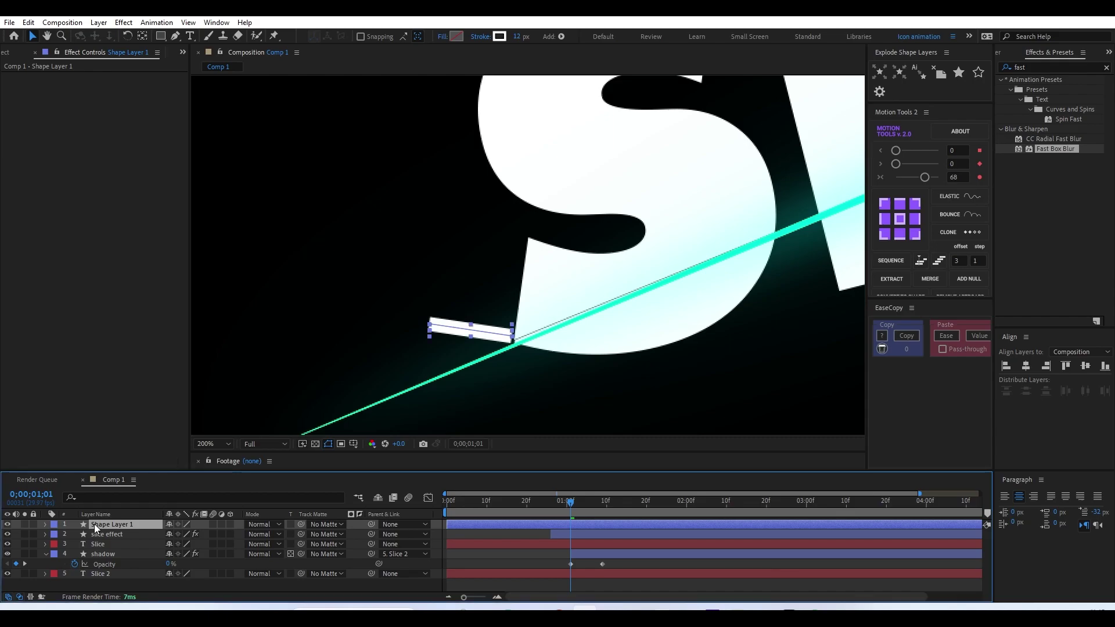
# - Set the Line Cap of the new line's stroke to Round Cap
pyautogui.click(45, 524)
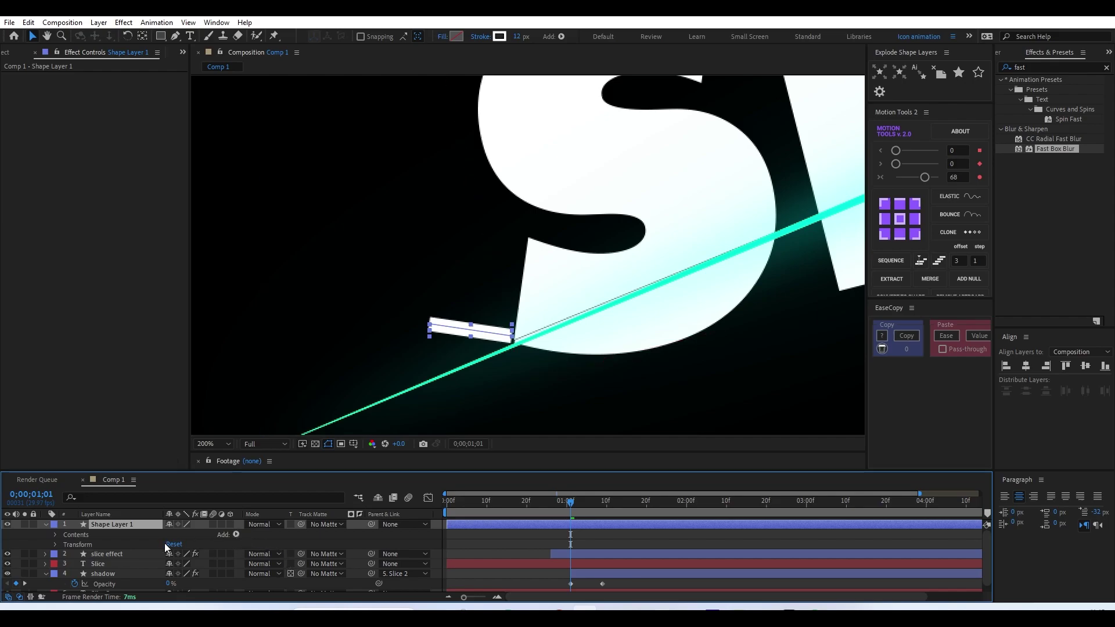
pyautogui.click(56, 534)
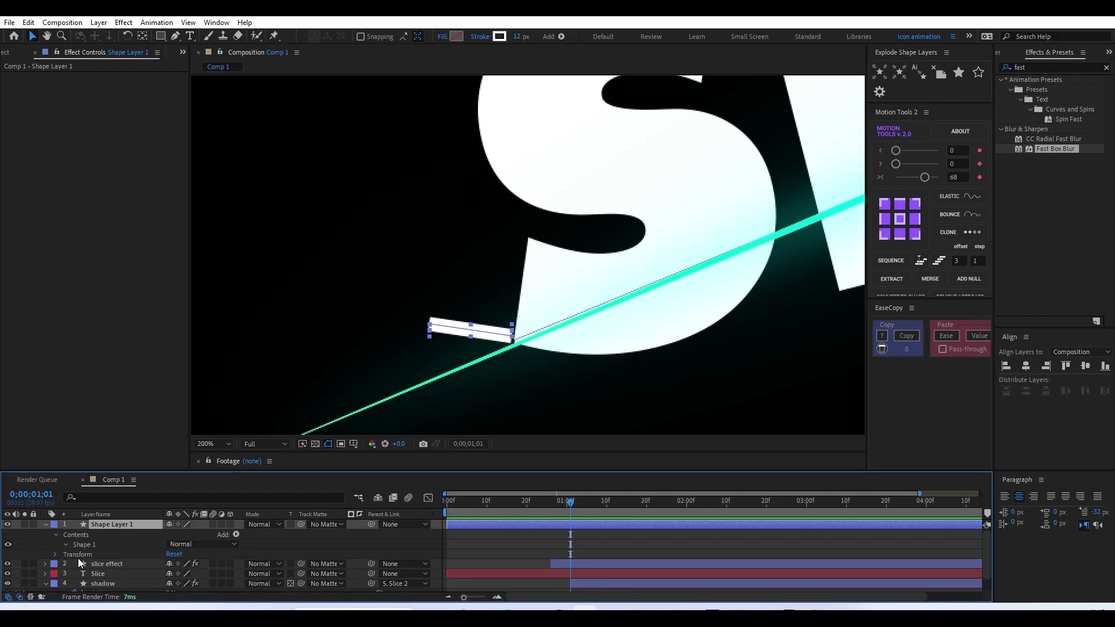
pyautogui.click(65, 544)
pyautogui.click(206, 565)
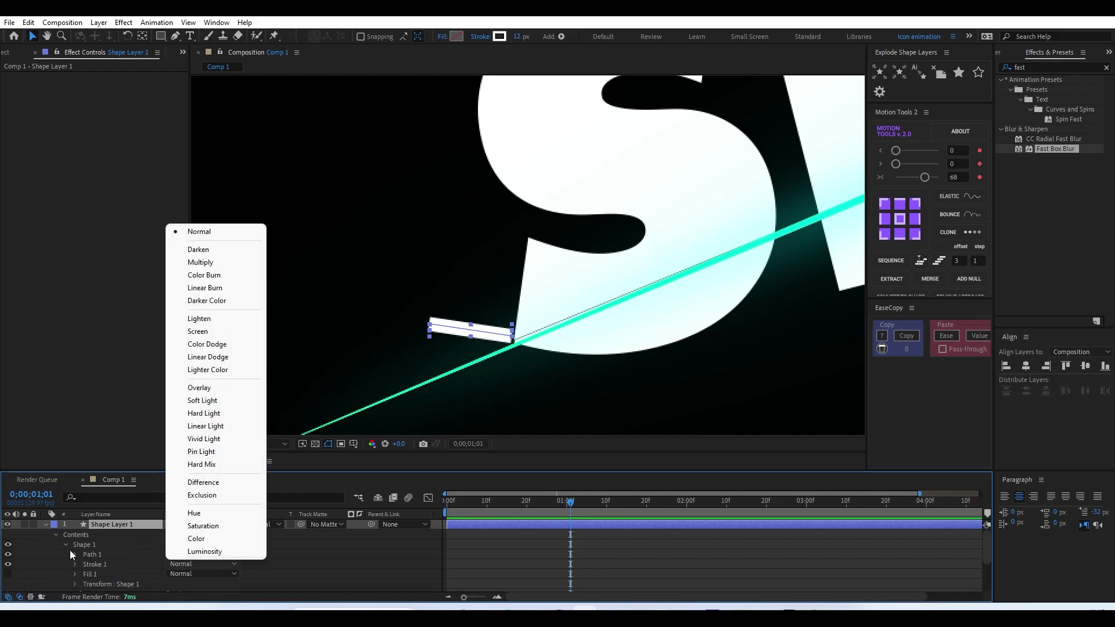
pyautogui.click(62, 556)
pyautogui.click(75, 555)
pyautogui.click(181, 573)
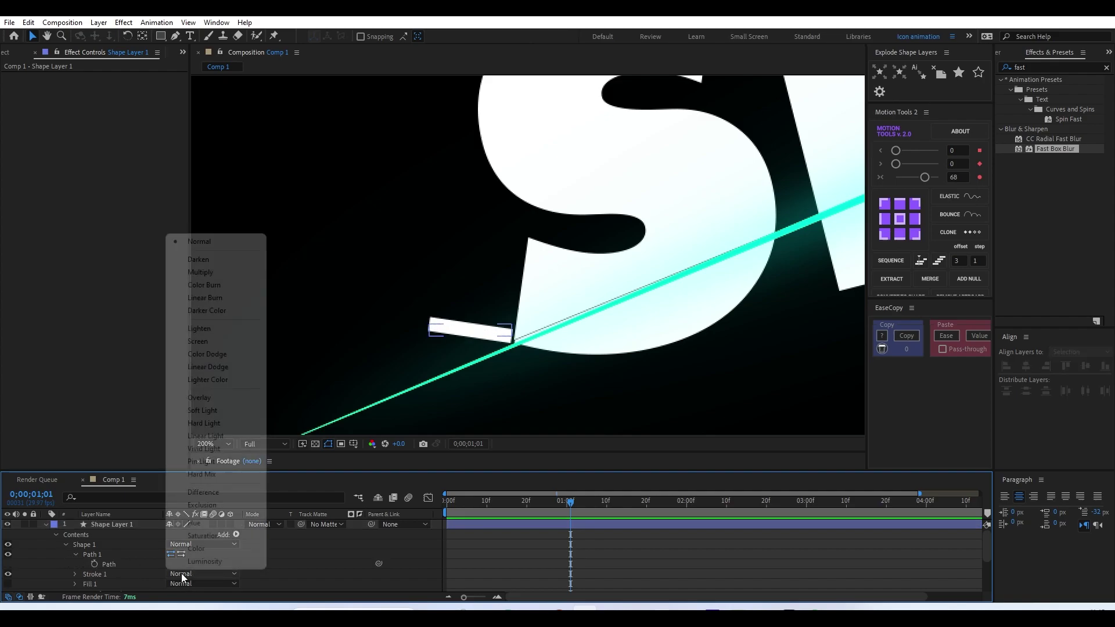
pyautogui.click(75, 552)
pyautogui.click(76, 554)
pyautogui.scroll(-2, 81, 553)
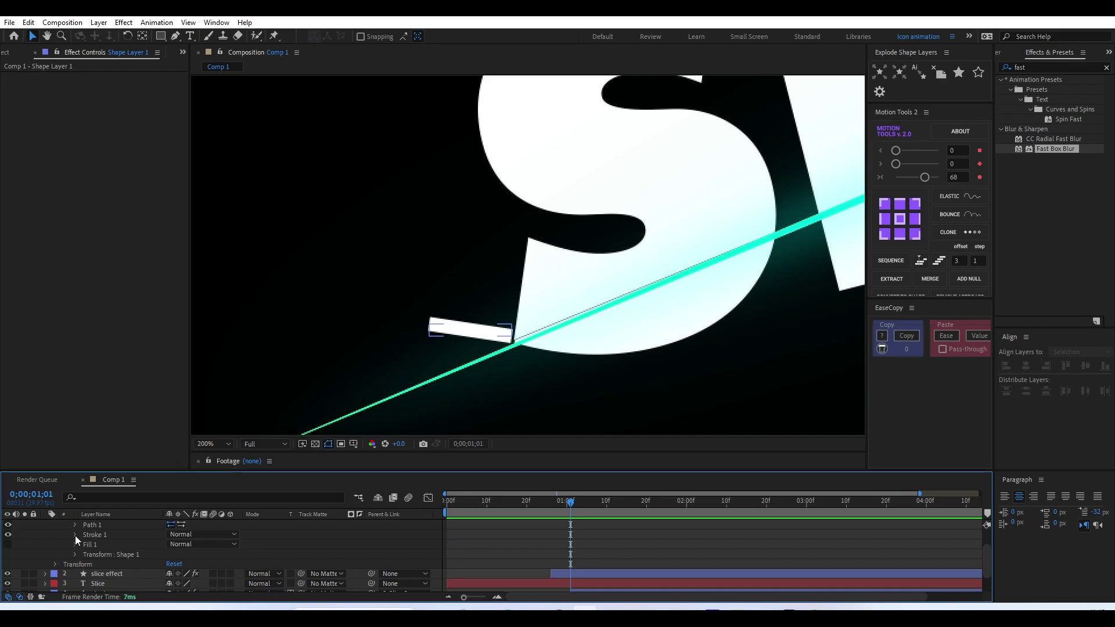
pyautogui.click(75, 535)
pyautogui.click(198, 573)
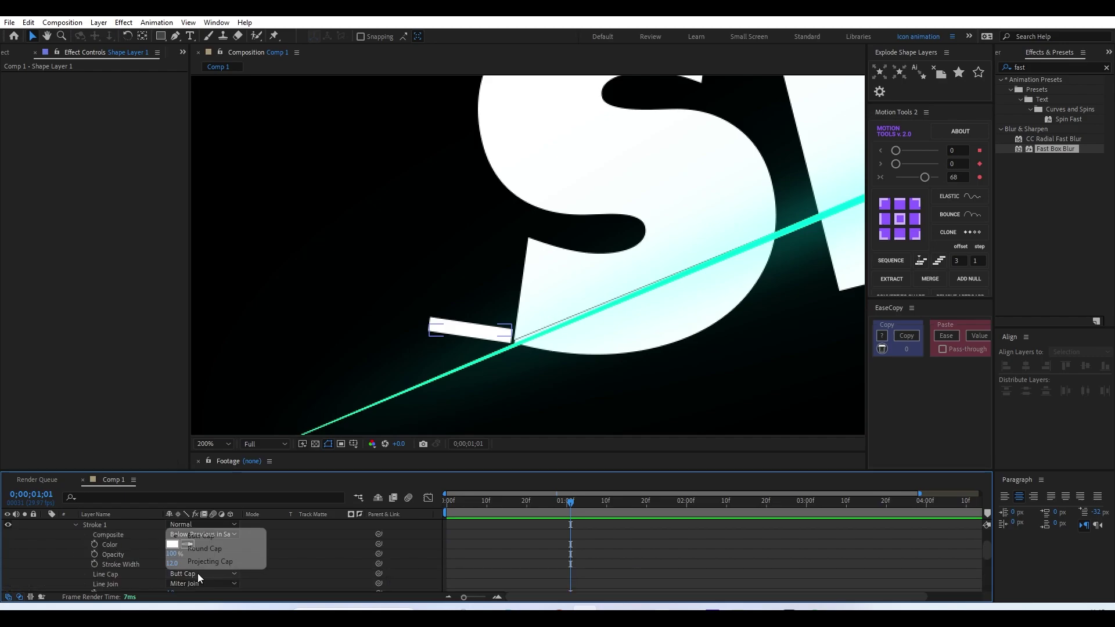
pyautogui.click(204, 549)
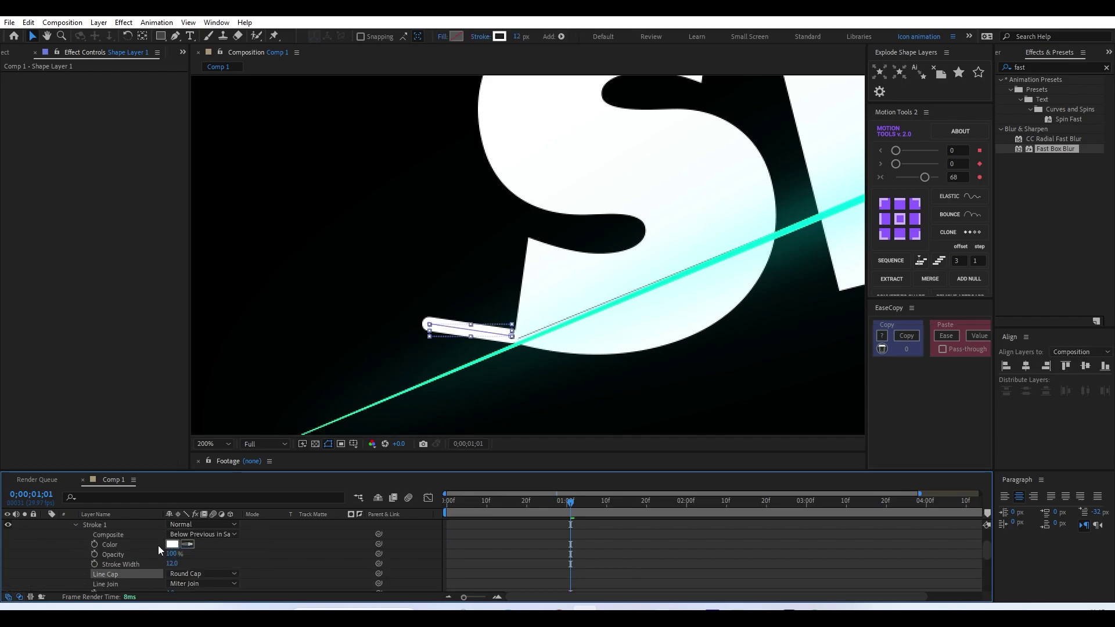
# - Taper the line's stroke by setting its End Length to 100%
pyautogui.scroll(-2, 124, 561)
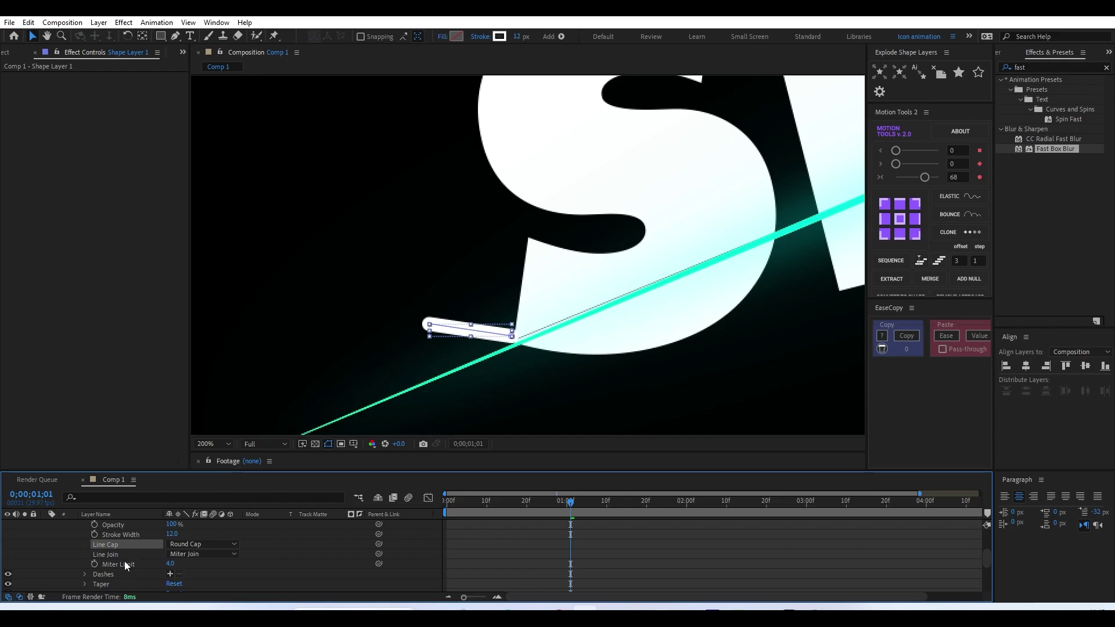
pyautogui.click(85, 583)
pyautogui.scroll(-4, 120, 583)
pyautogui.scroll(2, 149, 572)
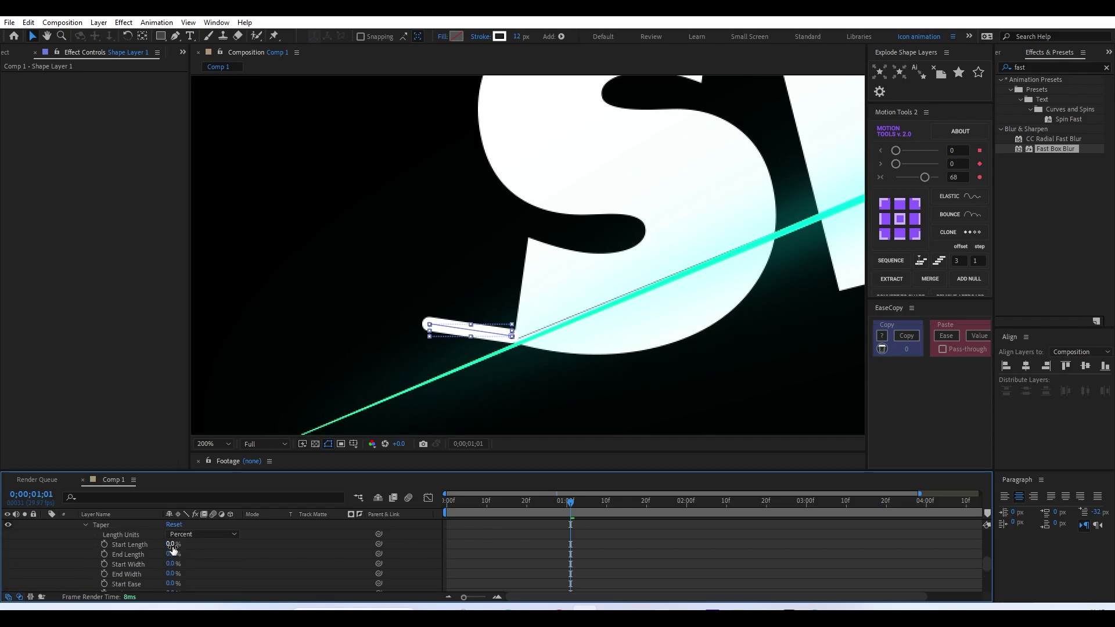
pyautogui.moveTo(172, 554); pyautogui.dragTo(262, 575)
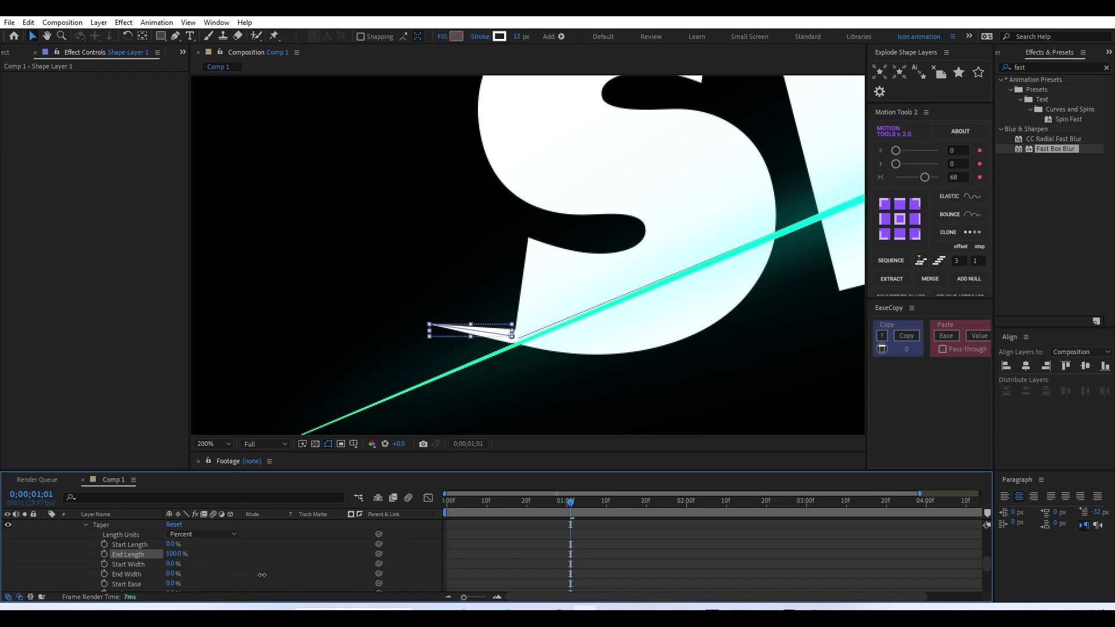
pyautogui.click(253, 571)
# - Trim Shape Layer 1 so that it starts at 0;00;01;01
pyautogui.scroll(5, 493, 549)
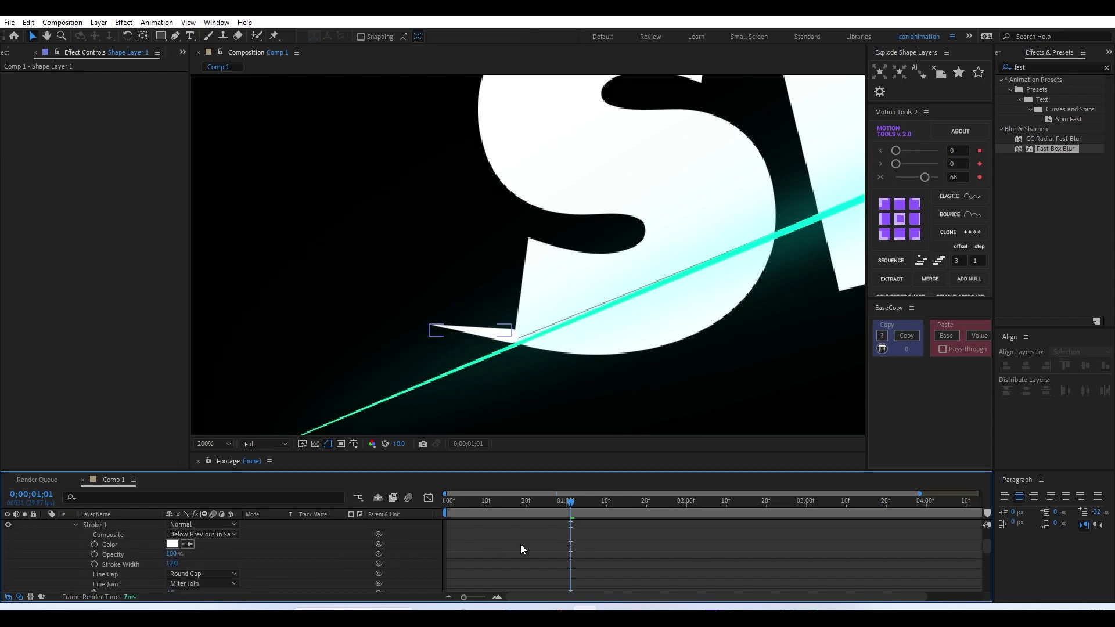
pyautogui.click(560, 525)
pyautogui.hotkey('alt', '[')
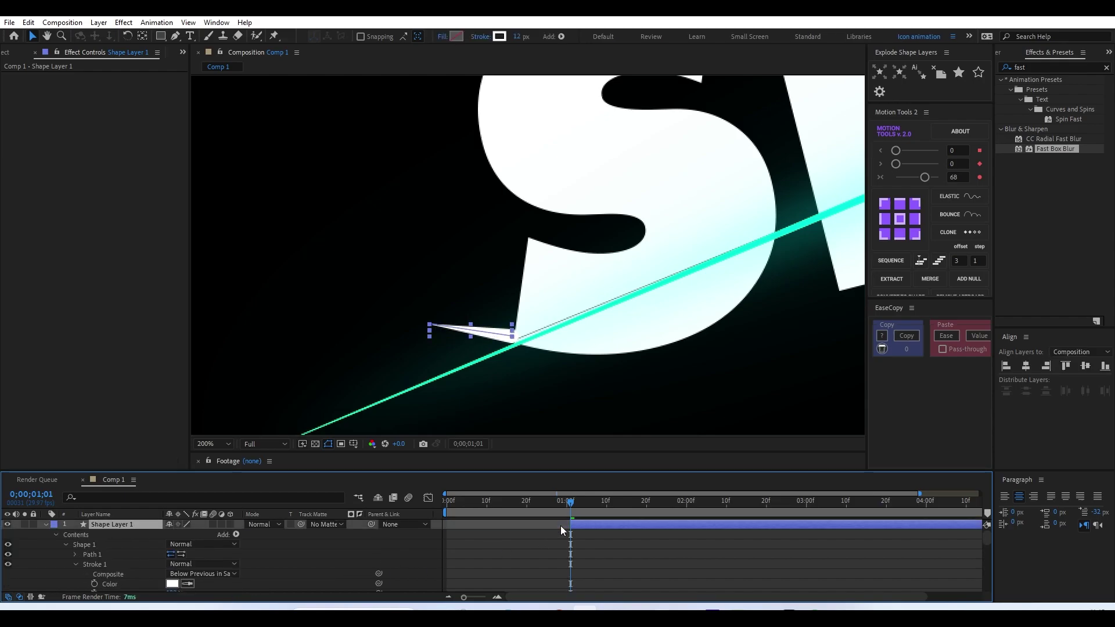
# - Add Trim Paths to the contents of Shape Layer 1
pyautogui.click(69, 541)
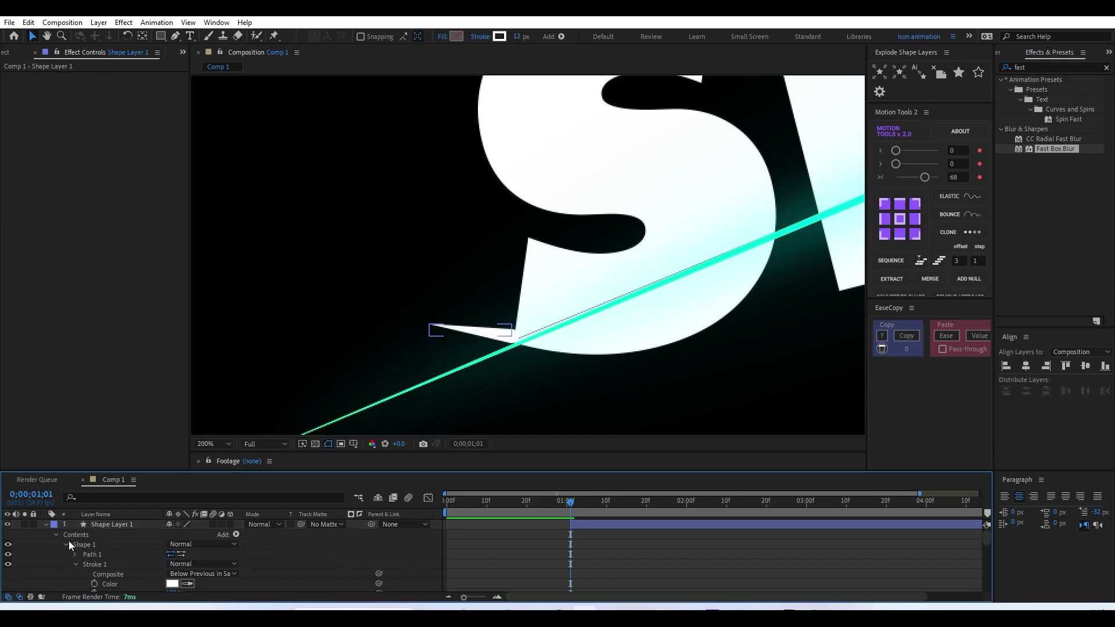
pyautogui.click(64, 544)
pyautogui.click(234, 534)
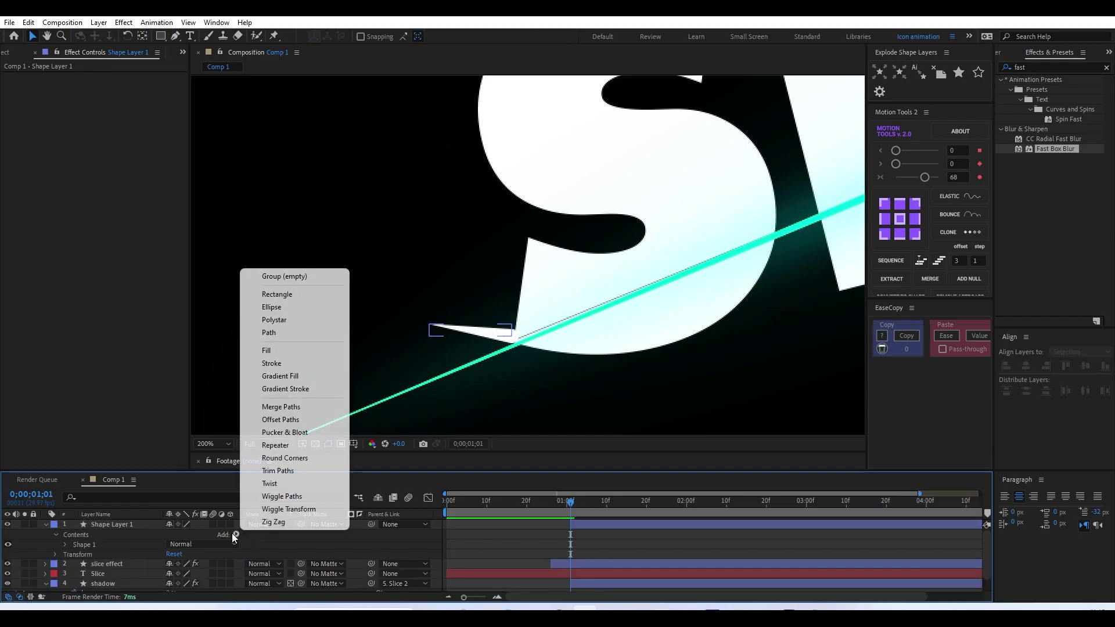
pyautogui.click(294, 471)
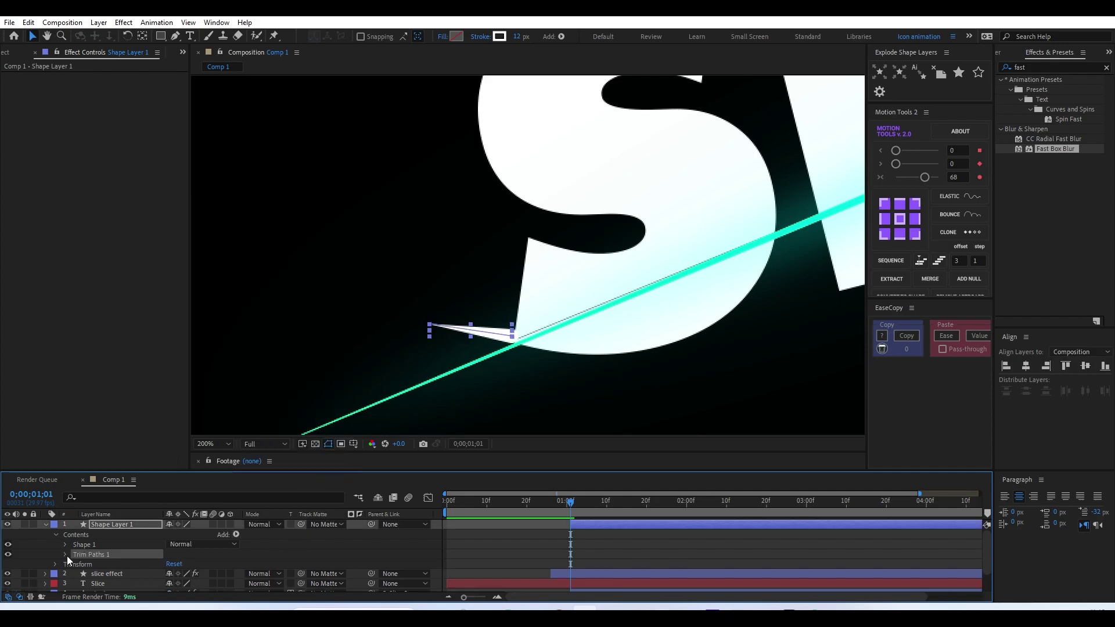
# - Keyframe the Trim Paths End from 0% at 0;00;01;01 to 100% at 0;00;01;11
pyautogui.click(66, 555)
pyautogui.click(84, 567)
pyautogui.hotkey('shift', 'pagedown')
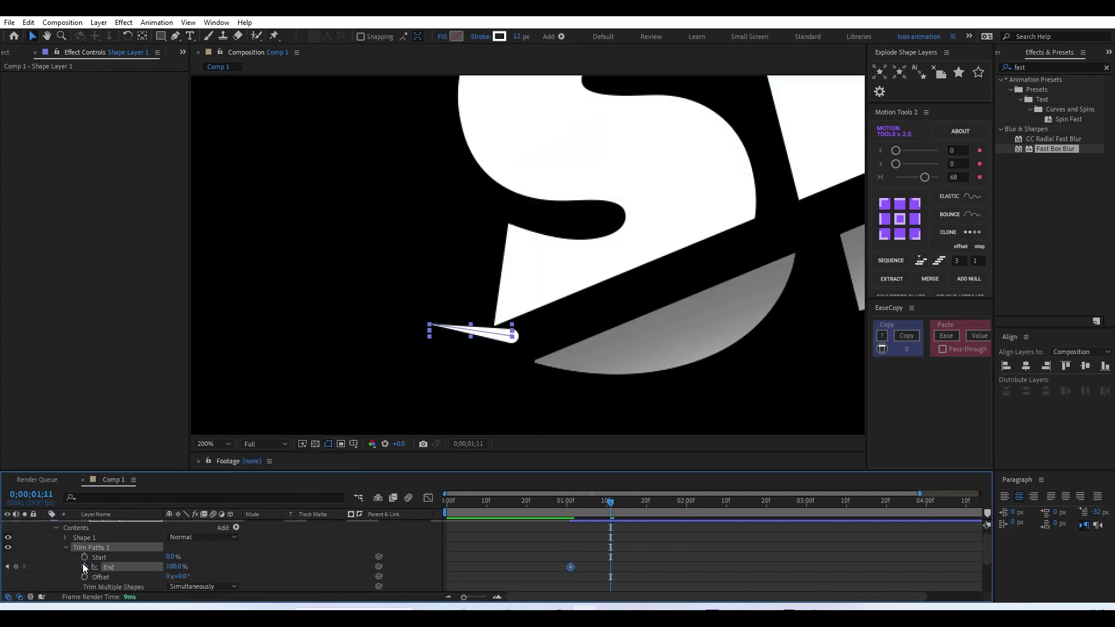
pyautogui.moveTo(177, 569)
pyautogui.mouseDown()
pyautogui.moveTo(119, 569)
pyautogui.moveTo(180, 569)
pyautogui.mouseUp()
pyautogui.moveTo(579, 501); pyautogui.dragTo(577, 498)
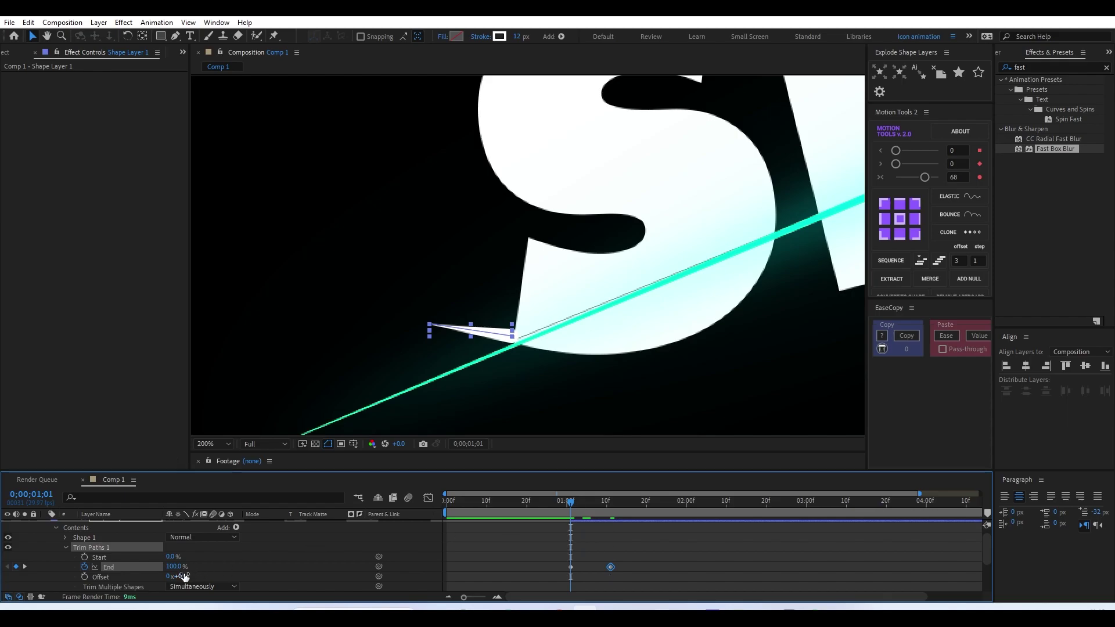
pyautogui.moveTo(174, 567); pyautogui.dragTo(116, 566)
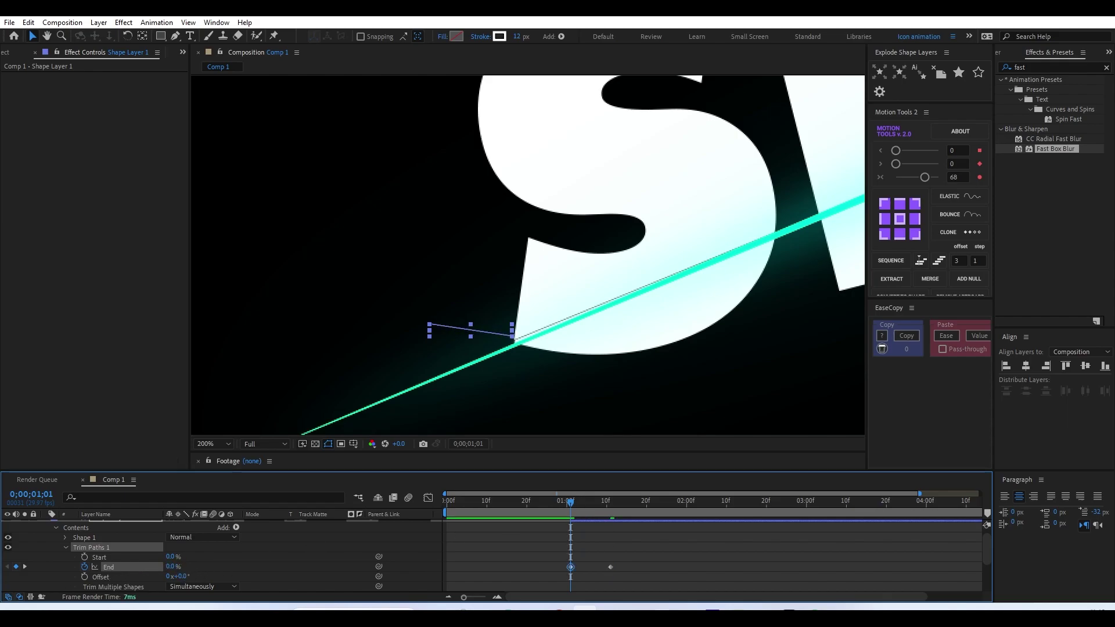
# - Keyframe the Trim Paths Start of Shape Layer 1 from 0% at 0;00;01;06 to 100% at 0;00;01;16
pyautogui.press('pagedown')
pyautogui.press('pagedown')
pyautogui.press('pagedown')
pyautogui.press('pagedown')
pyautogui.press('pagedown')
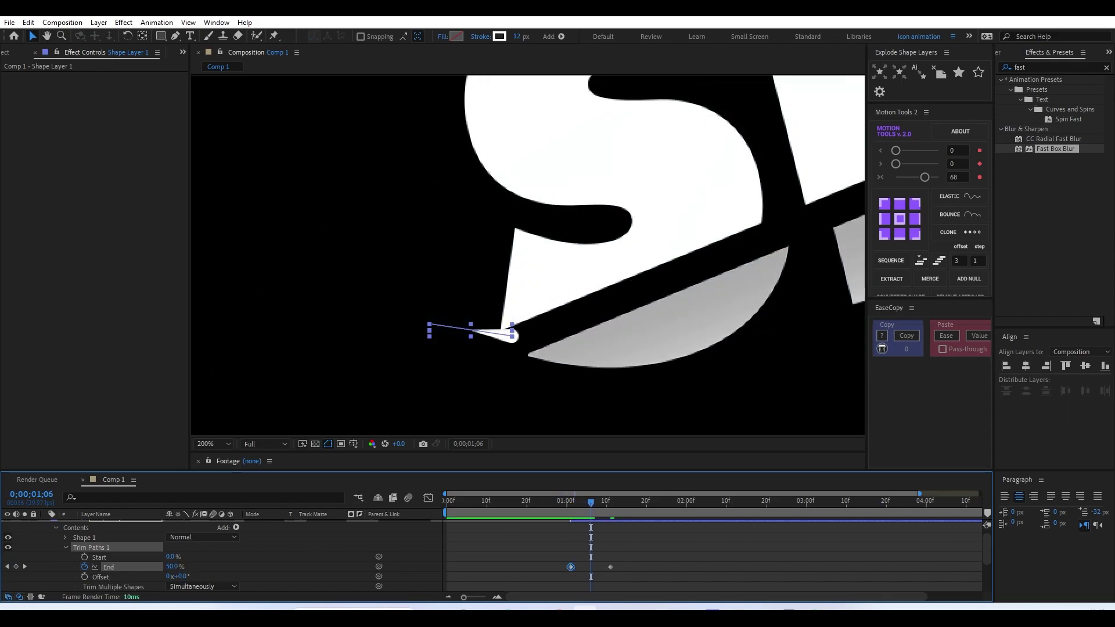
pyautogui.click(85, 557)
pyautogui.hotkey('shift', 'pagedown')
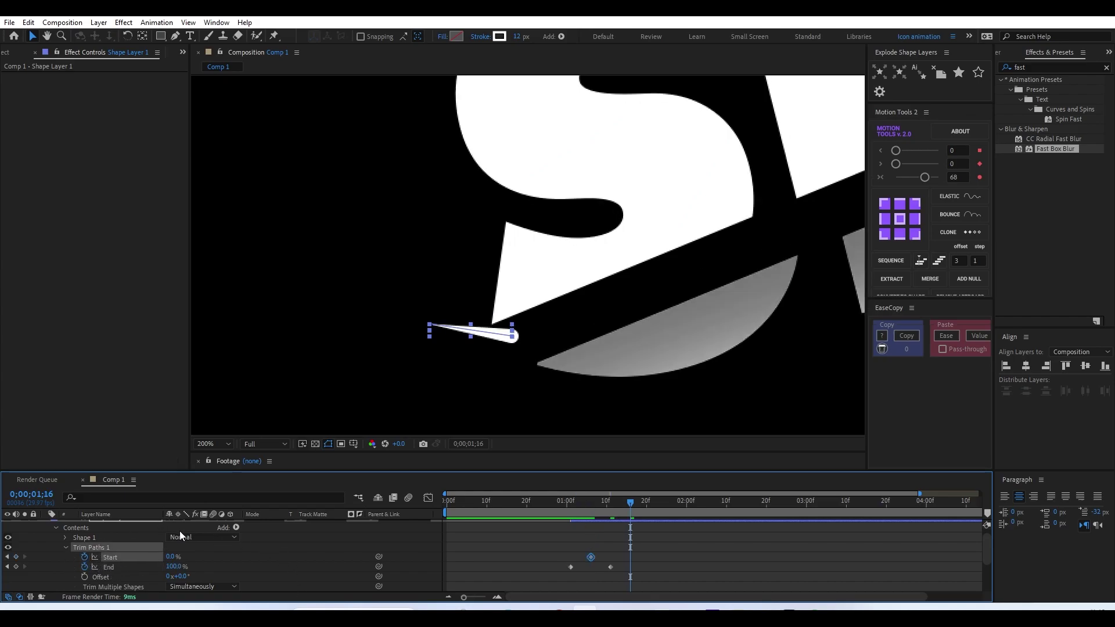
pyautogui.moveTo(167, 559); pyautogui.dragTo(224, 558)
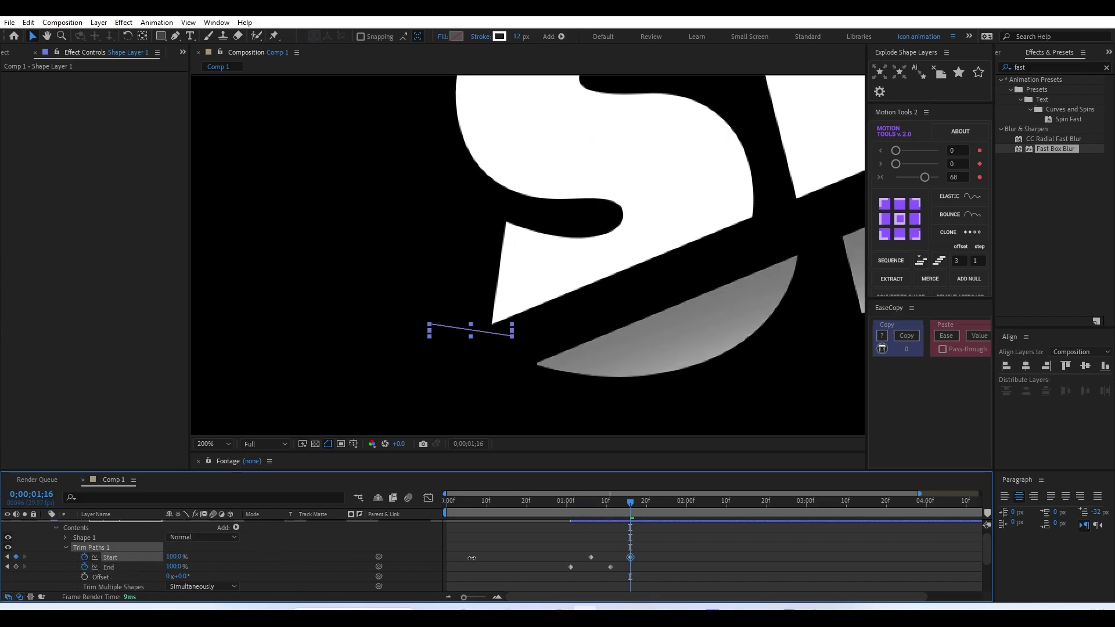
# - Apply Easy Ease to all Start and End keyframes of Shape Layer 1
pyautogui.click(555, 557)
pyautogui.press('u')
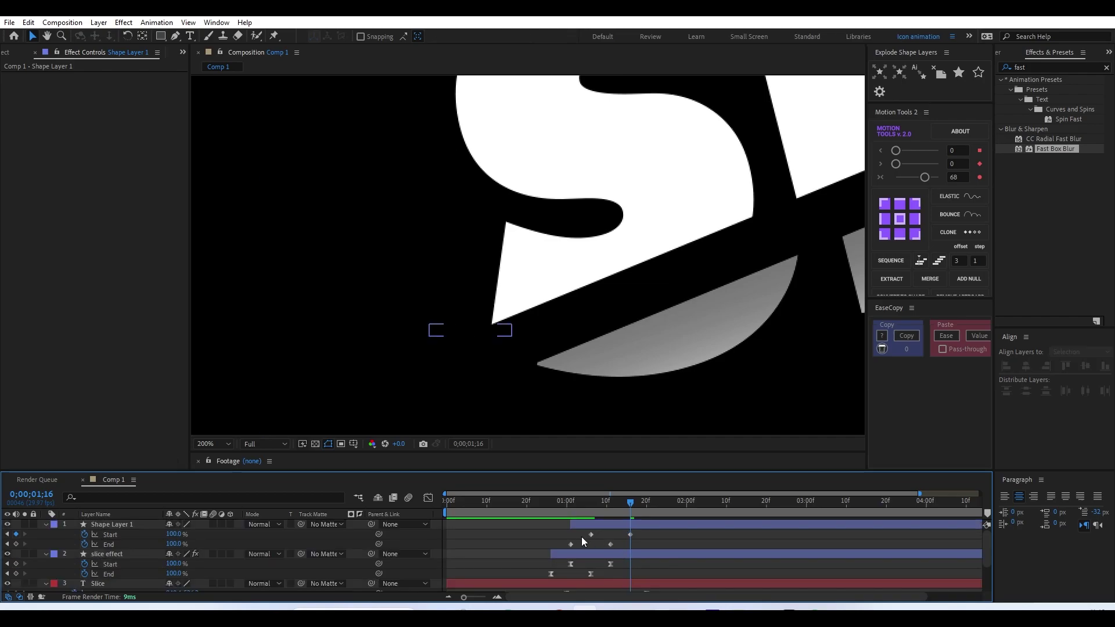
pyautogui.moveTo(575, 535); pyautogui.dragTo(645, 547)
pyautogui.press('F9')
# - Reshape the speed curves of the Start and End keyframes so both peak early and slow down gradually
pyautogui.click(428, 498)
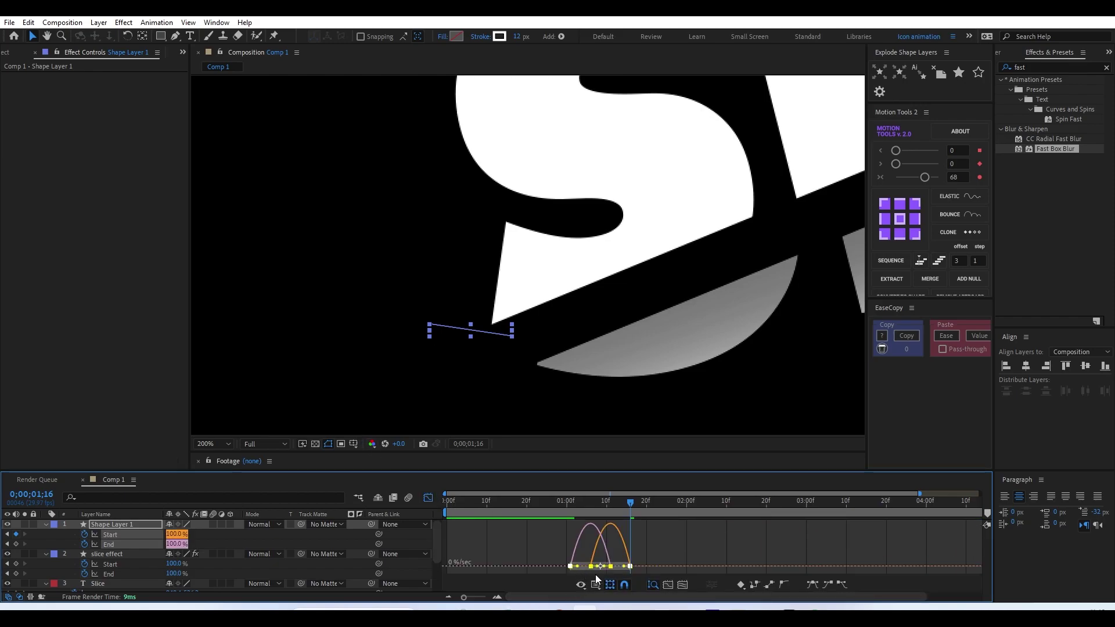
pyautogui.press('=')
pyautogui.press('=')
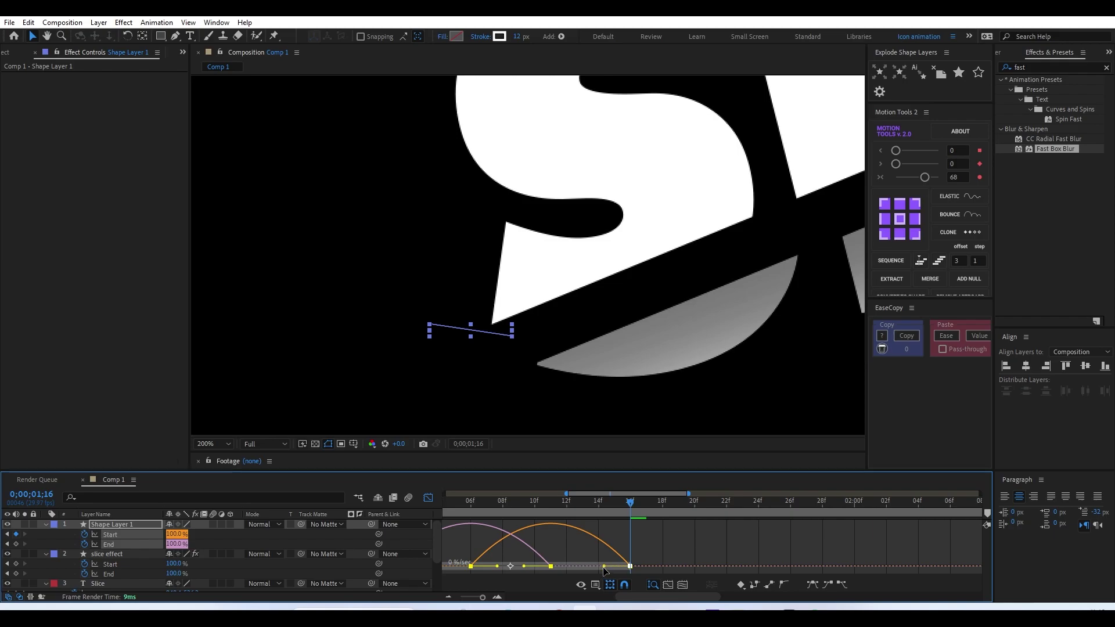
pyautogui.moveTo(606, 571); pyautogui.dragTo(519, 567)
pyautogui.press('-')
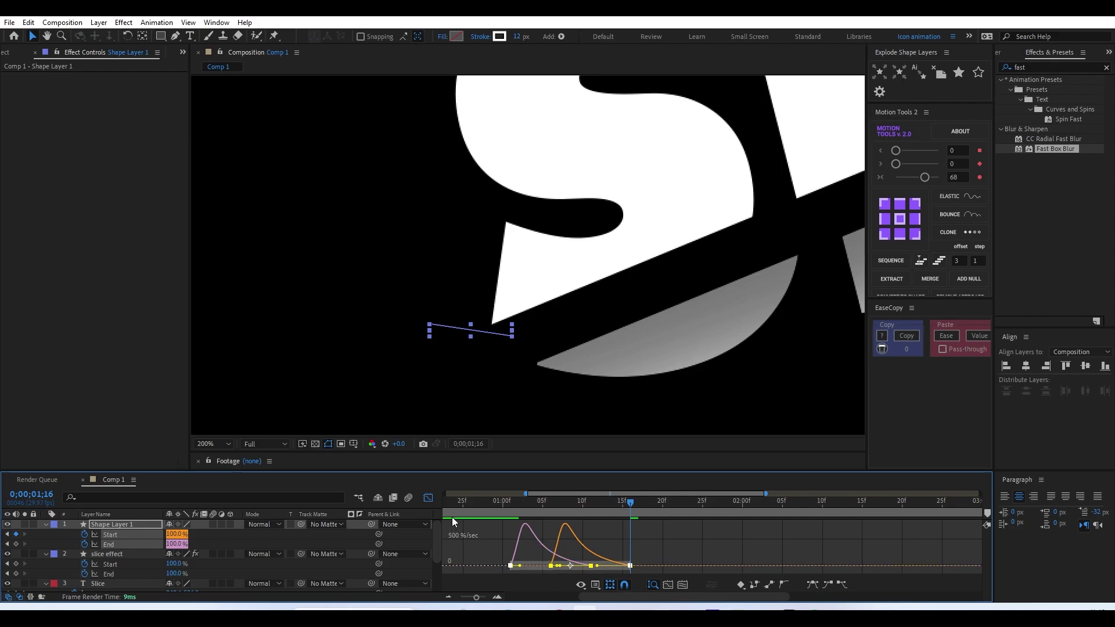
pyautogui.click(429, 499)
pyautogui.click(633, 577)
pyautogui.press('-')
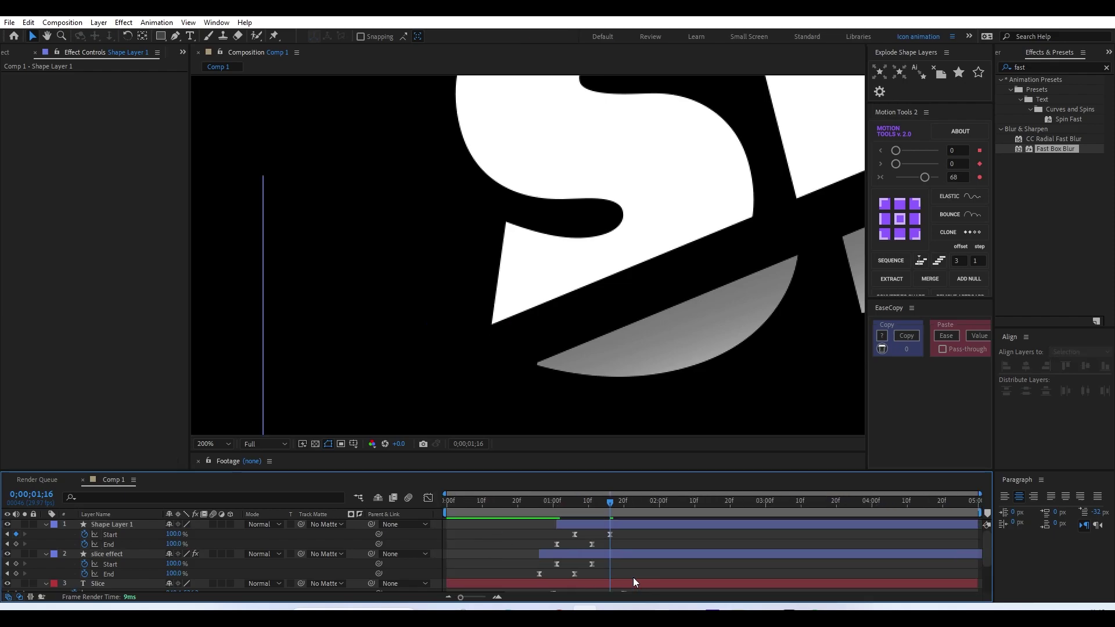
# - Play back the whole composition to review the spark line's timing against the slice effect
pyautogui.press('space')
pyautogui.press('space')
pyautogui.press(',')
pyautogui.press(',')
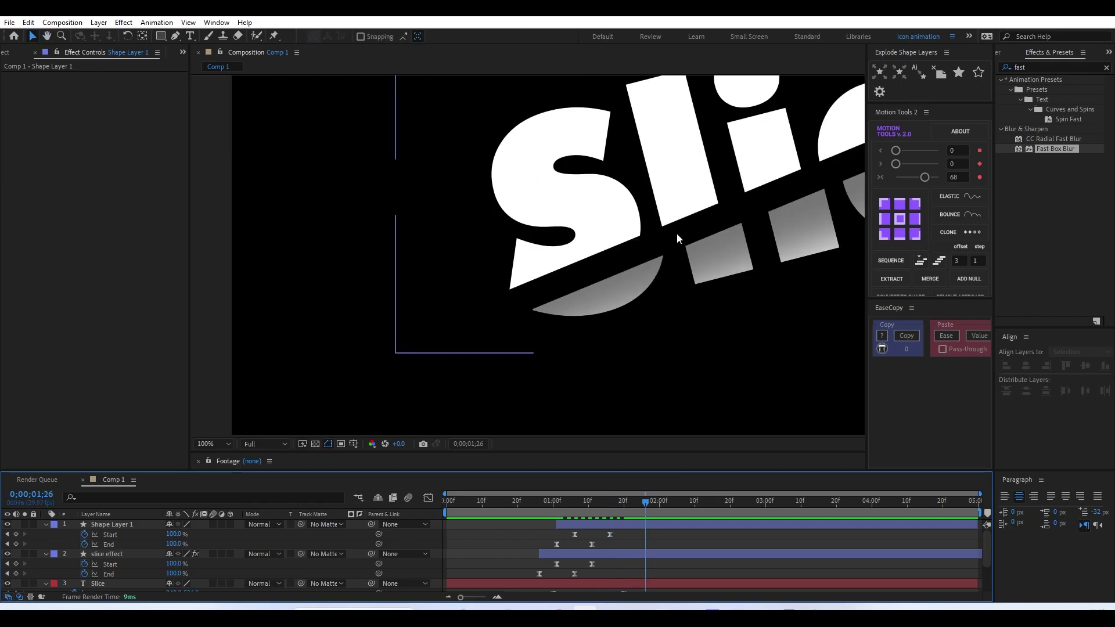
pyautogui.scroll(-1, 677, 233)
pyautogui.moveTo(590, 261); pyautogui.dragTo(530, 286)
pyautogui.press('space')
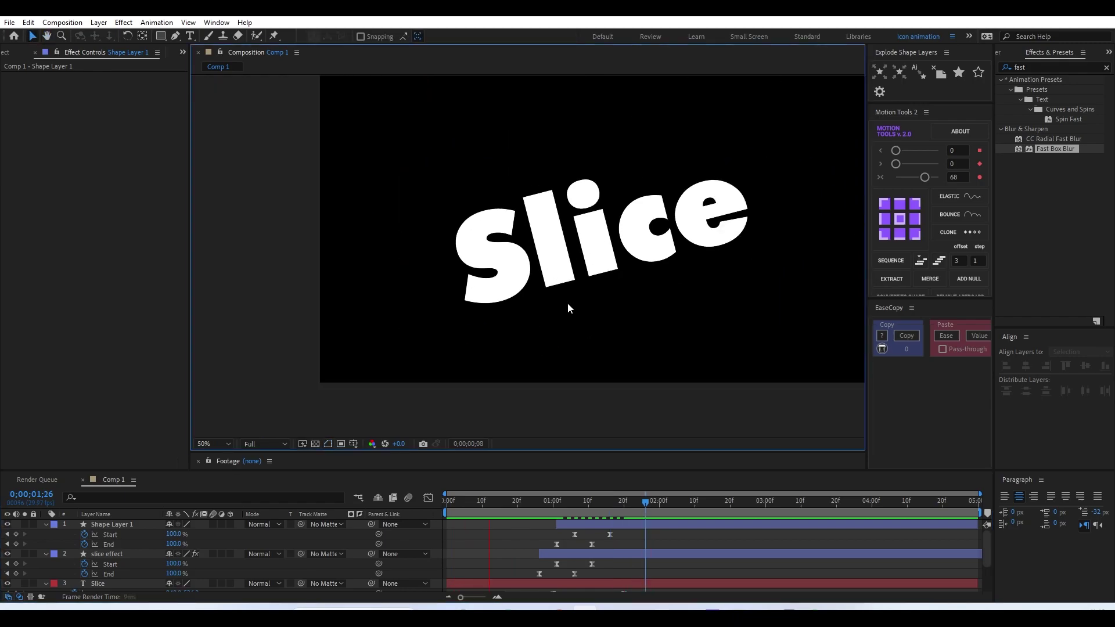
pyautogui.press('space')
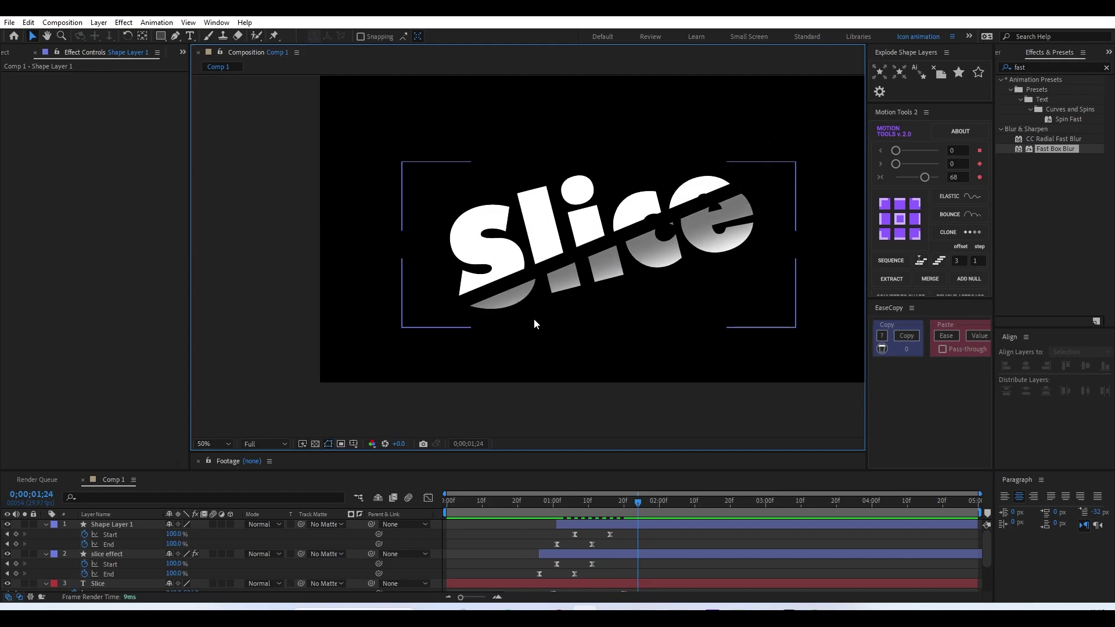
# - Shift Shape Layer 1 to begin at 0;00;00;27 and preview the new timing
pyautogui.moveTo(525, 504)
pyautogui.mouseDown()
pyautogui.moveTo(563, 512)
pyautogui.moveTo(543, 515)
pyautogui.mouseUp()
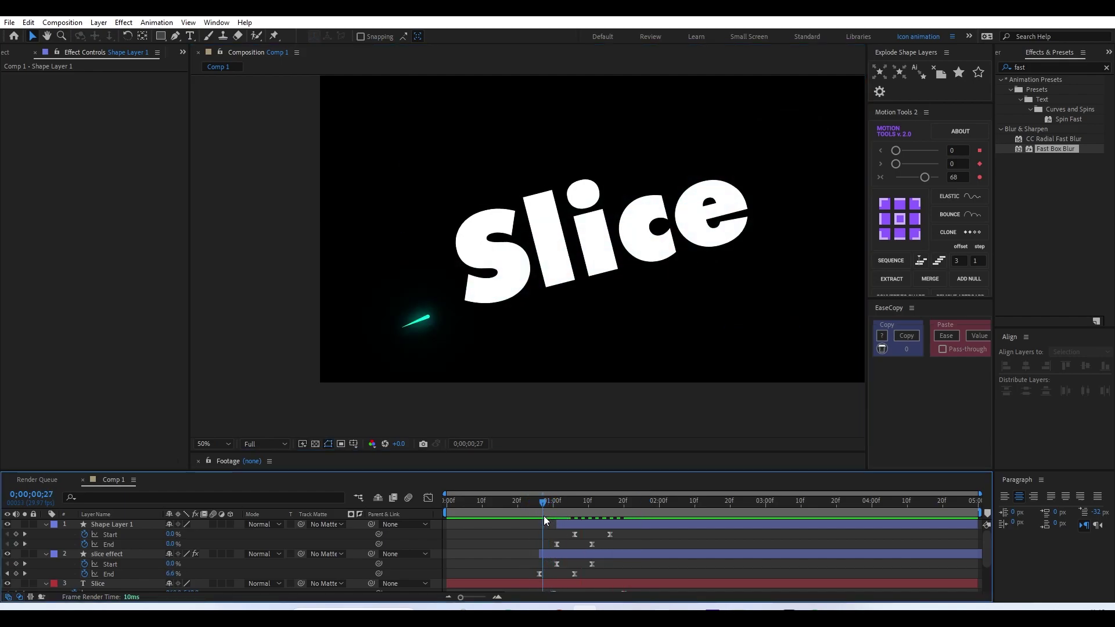
pyautogui.click(560, 522)
pyautogui.press('[')
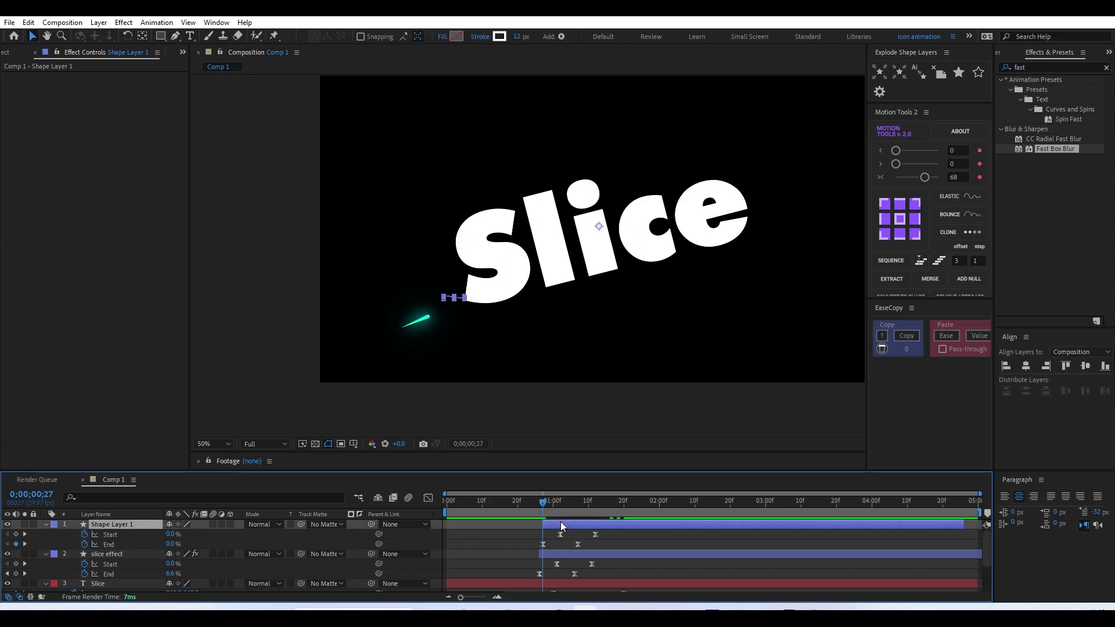
pyautogui.press('space')
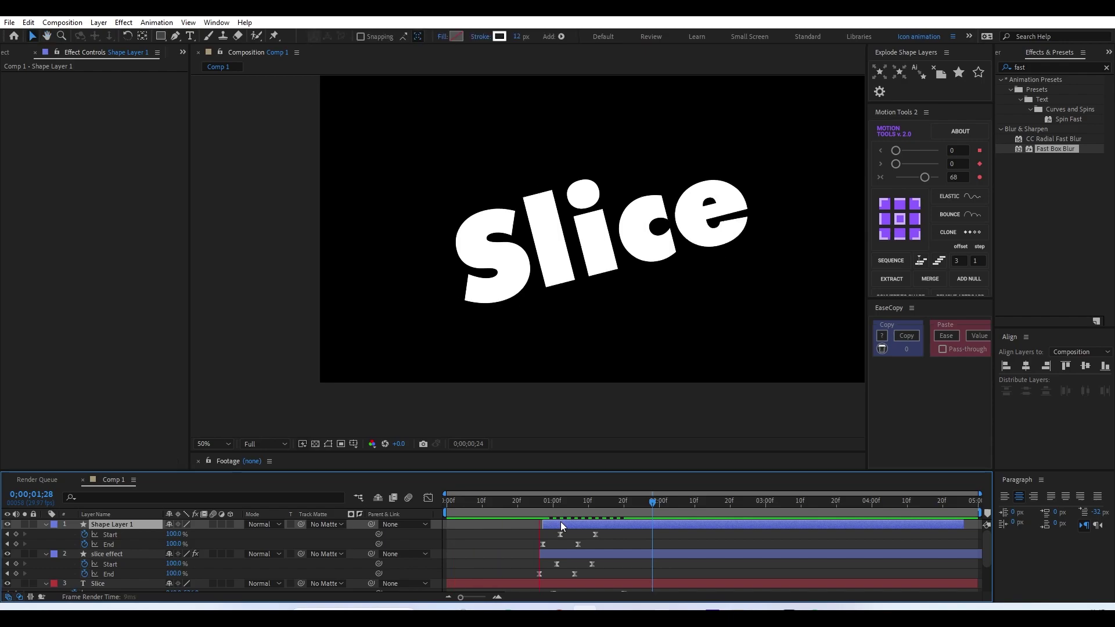
pyautogui.press('space')
# - Set the spark line's stroke width to 5 px
pyautogui.moveTo(626, 489); pyautogui.dragTo(569, 503)
pyautogui.scroll(2, 540, 239)
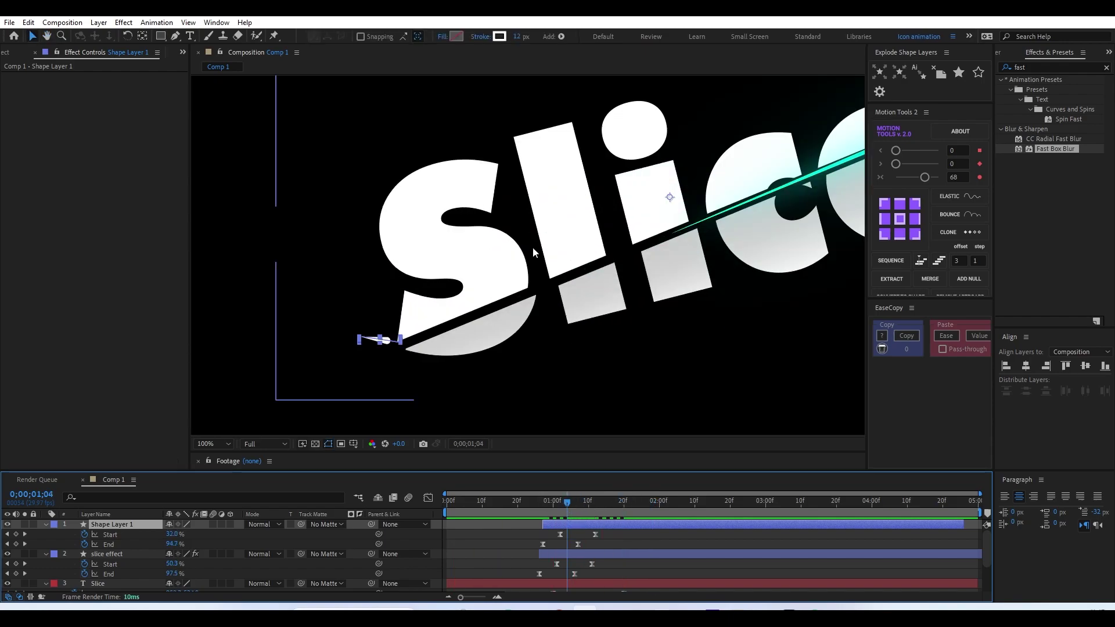
pyautogui.scroll(2, 458, 343)
pyautogui.moveTo(455, 354); pyautogui.dragTo(779, 199)
pyautogui.scroll(-1, 684, 314)
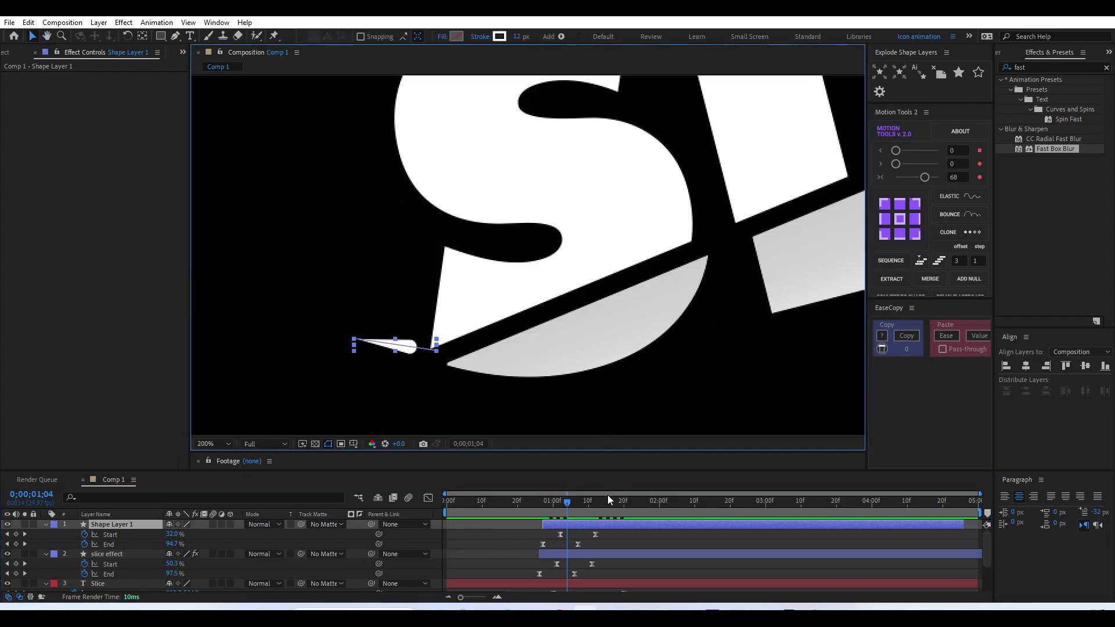
pyautogui.moveTo(522, 37); pyautogui.dragTo(513, 36)
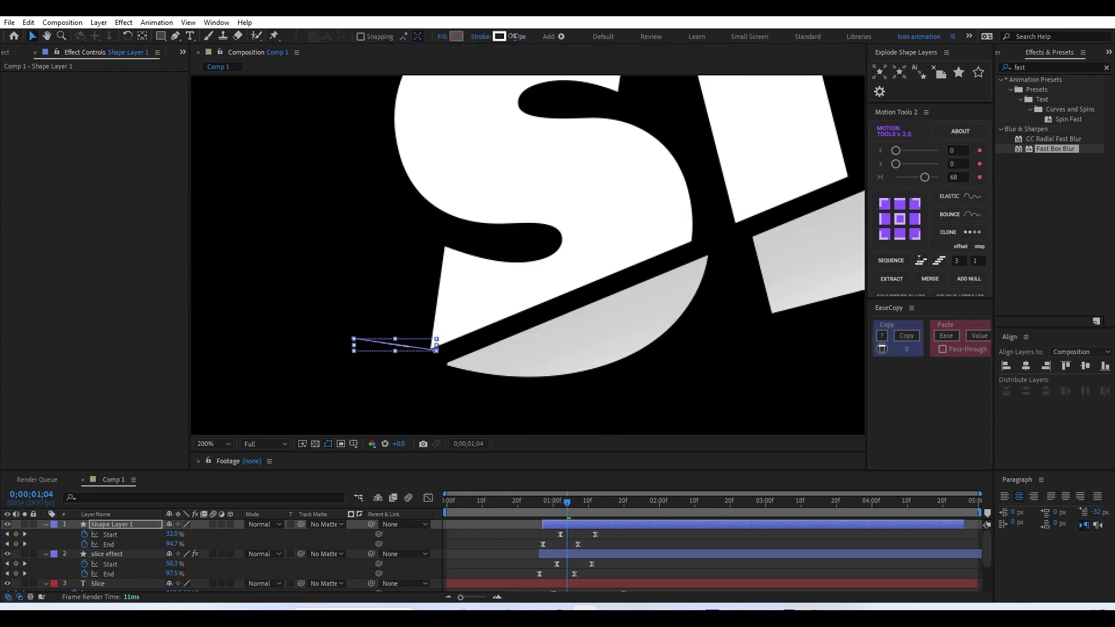
pyautogui.click(595, 544)
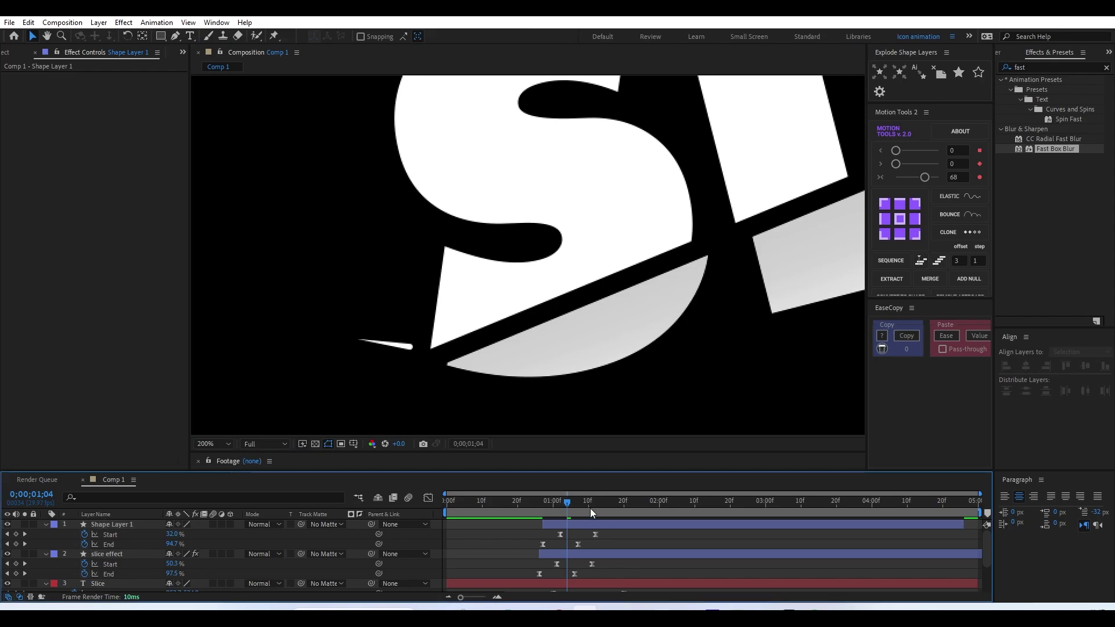
# - Trim the end of Shape Layer 1 to 0;00;01;12, at its last Start keyframe
pyautogui.click(594, 507)
pyautogui.click(601, 527)
pyautogui.hotkey('alt', ']')
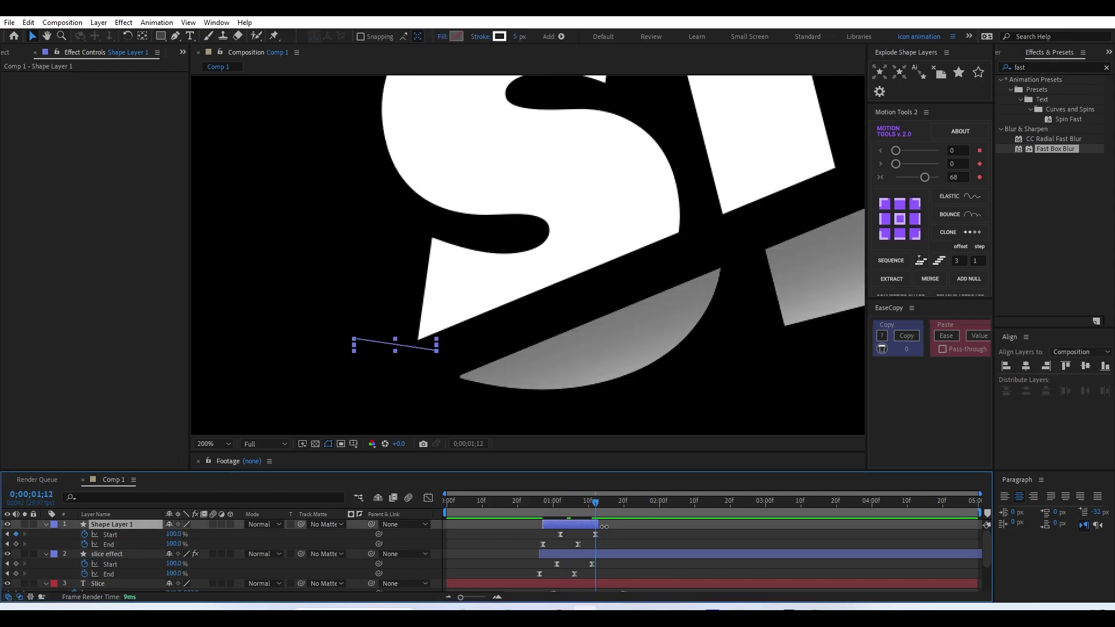
# - Duplicate Shape 1 inside the contents of Shape Layer 1
pyautogui.click(539, 510)
pyautogui.moveTo(544, 511)
pyautogui.mouseDown()
pyautogui.moveTo(570, 518)
pyautogui.moveTo(559, 518)
pyautogui.mouseUp()
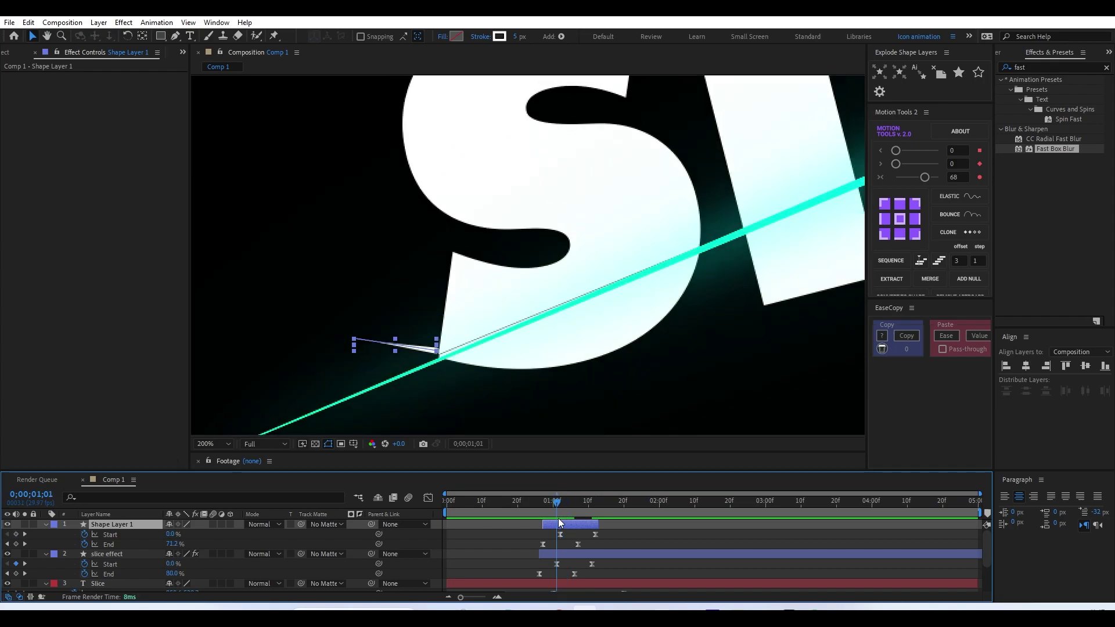
pyautogui.click(505, 529)
pyautogui.click(560, 525)
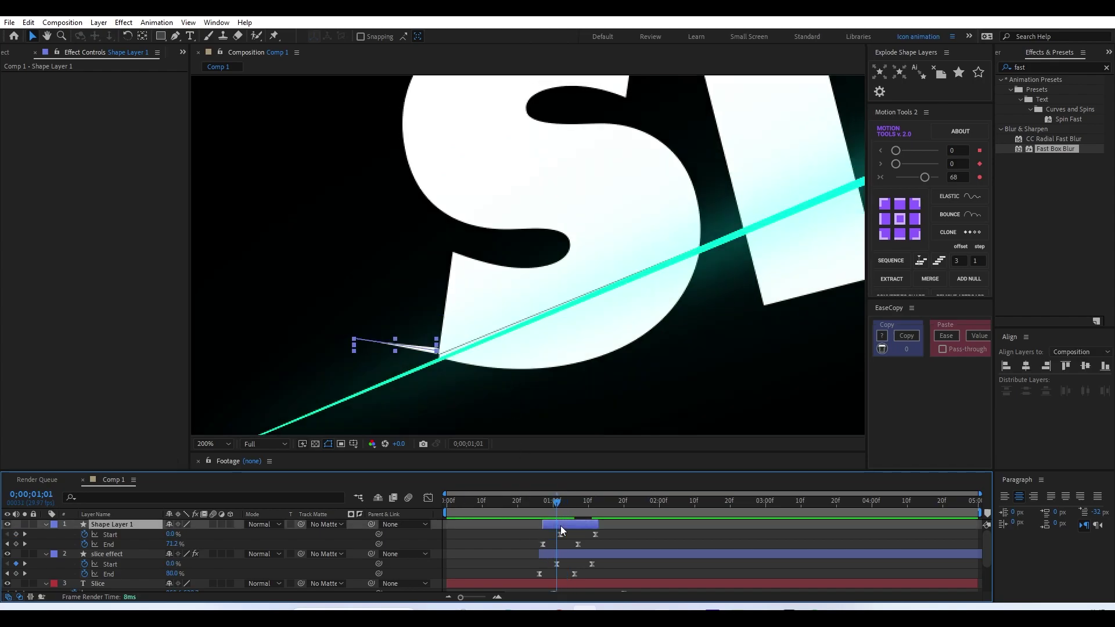
pyautogui.click(46, 525)
pyautogui.click(47, 526)
pyautogui.click(60, 556)
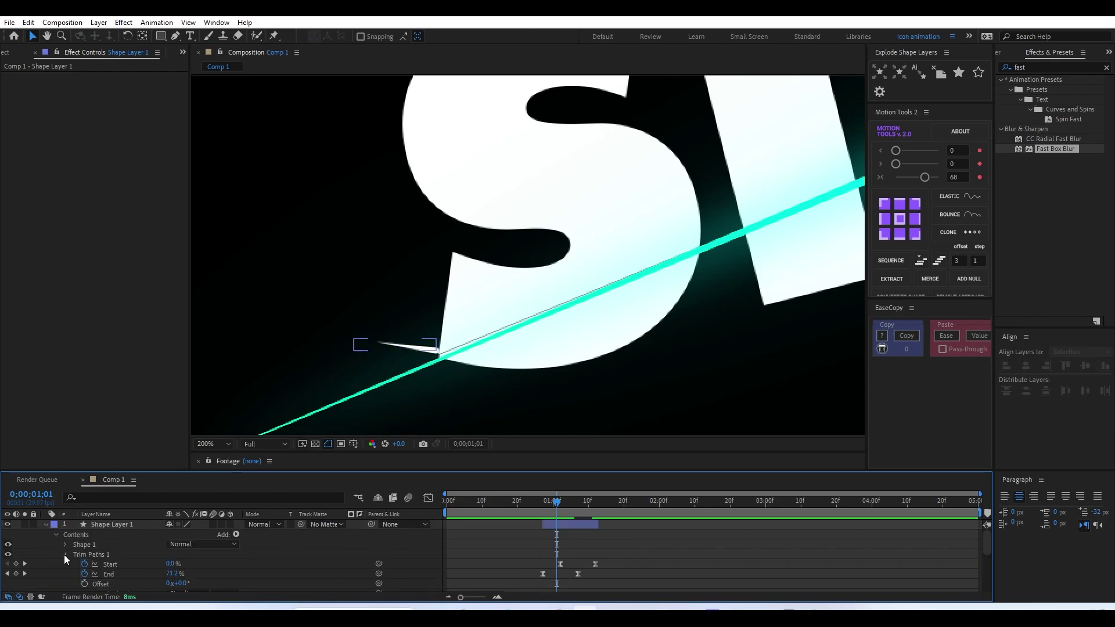
pyautogui.click(64, 555)
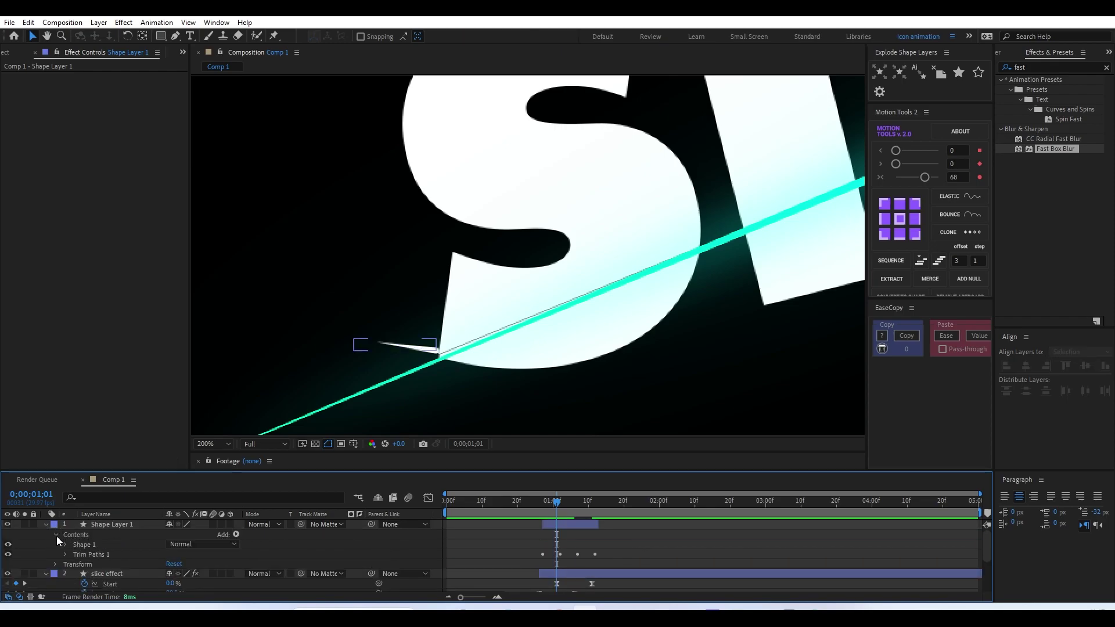
pyautogui.click(82, 547)
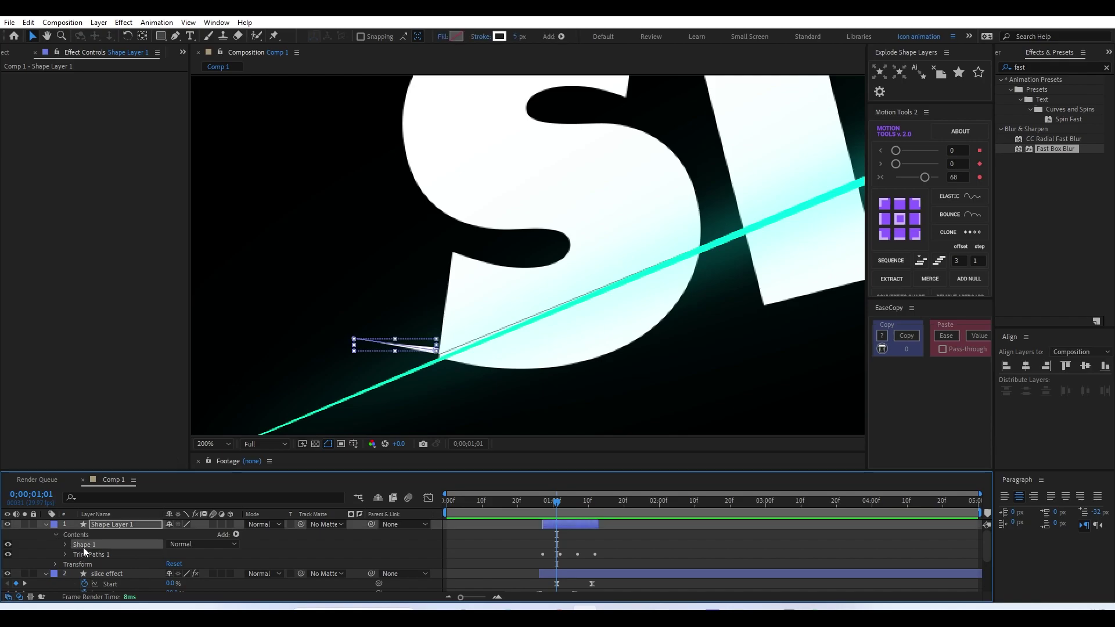
pyautogui.hotkey('ctrl', 'd')
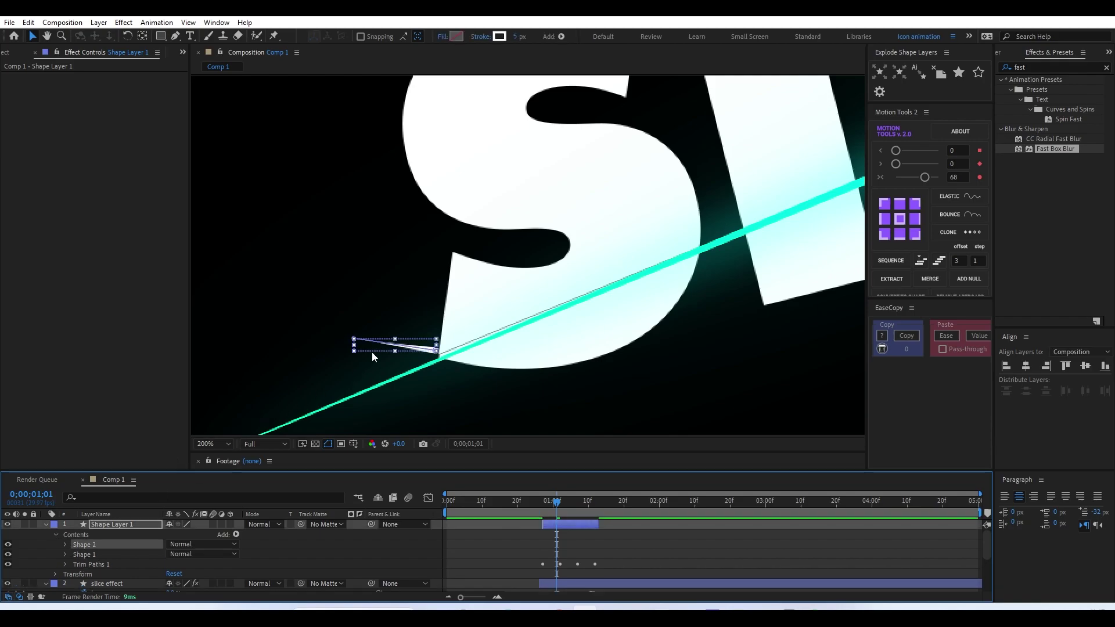
# - Rotate the duplicated line so it points down and left, with both lines meeting at the S's lower-left tip
pyautogui.press('w')
pyautogui.moveTo(372, 352); pyautogui.dragTo(394, 421)
pyautogui.press('g')
pyautogui.press('v')
pyautogui.click(529, 539)
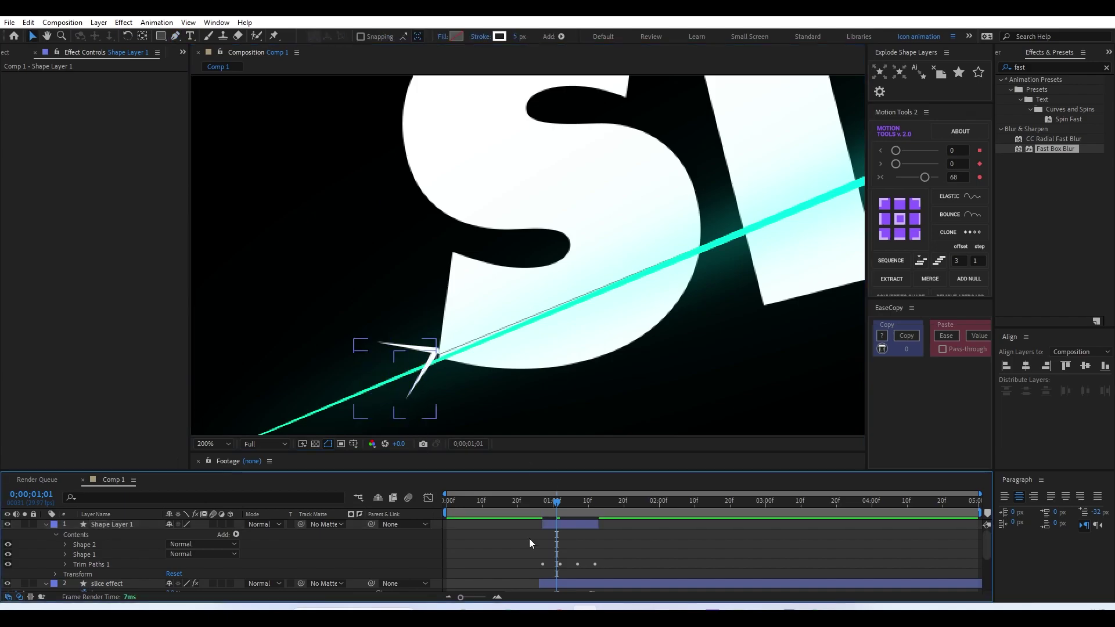
# - Shorten Shape Layer 1's spark animation by compressing its Start and End keyframes and the layer's length, and preview it
pyautogui.moveTo(536, 508); pyautogui.dragTo(561, 532)
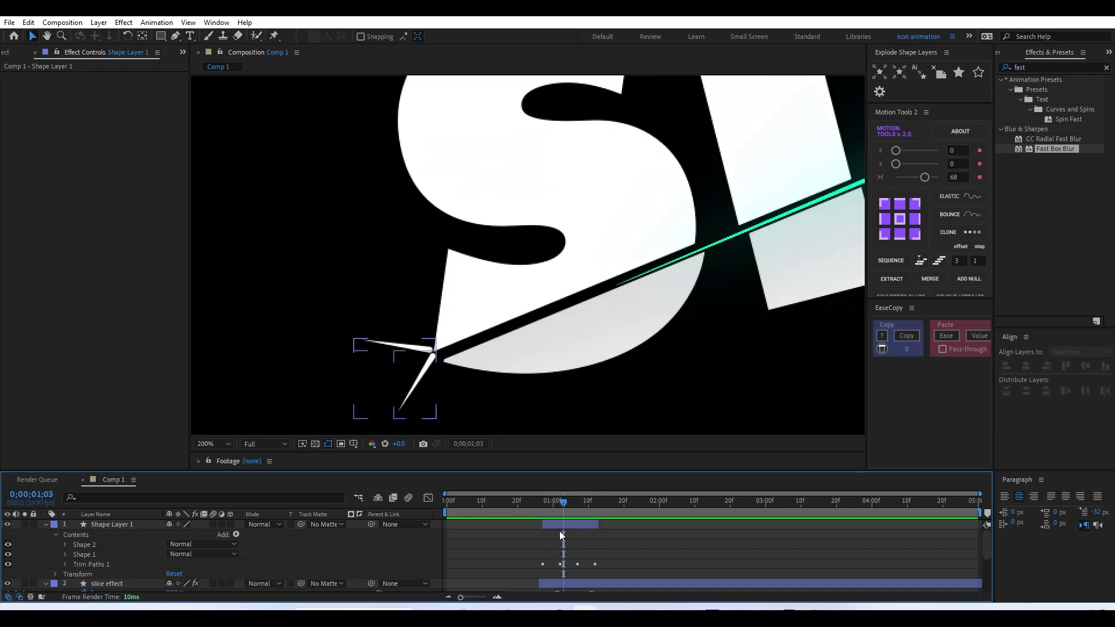
pyautogui.click(549, 525)
pyautogui.press('u')
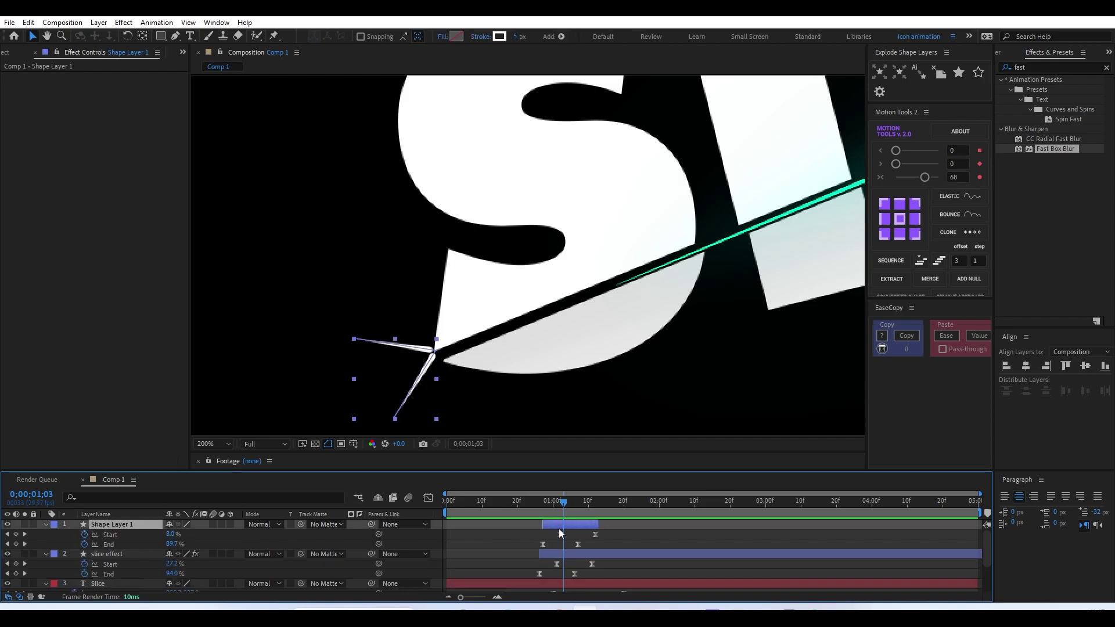
pyautogui.moveTo(521, 528); pyautogui.dragTo(577, 524)
pyautogui.click(587, 536)
pyautogui.press('space')
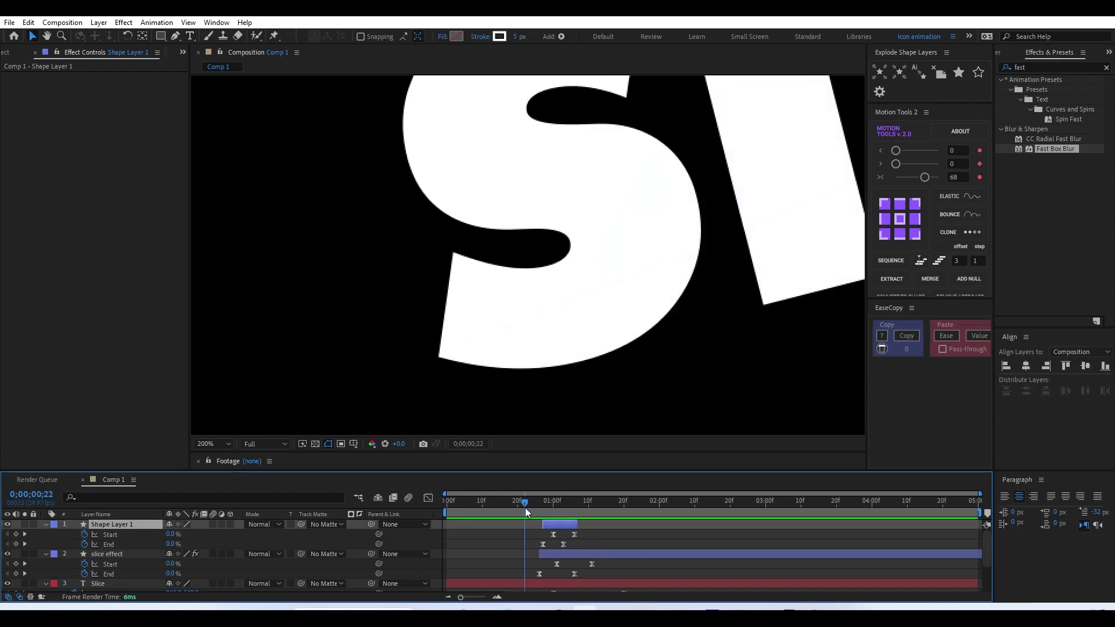
pyautogui.press('space')
pyautogui.moveTo(557, 517)
pyautogui.mouseDown()
pyautogui.moveTo(525, 511)
pyautogui.moveTo(563, 521)
pyautogui.moveTo(553, 519)
pyautogui.mouseUp()
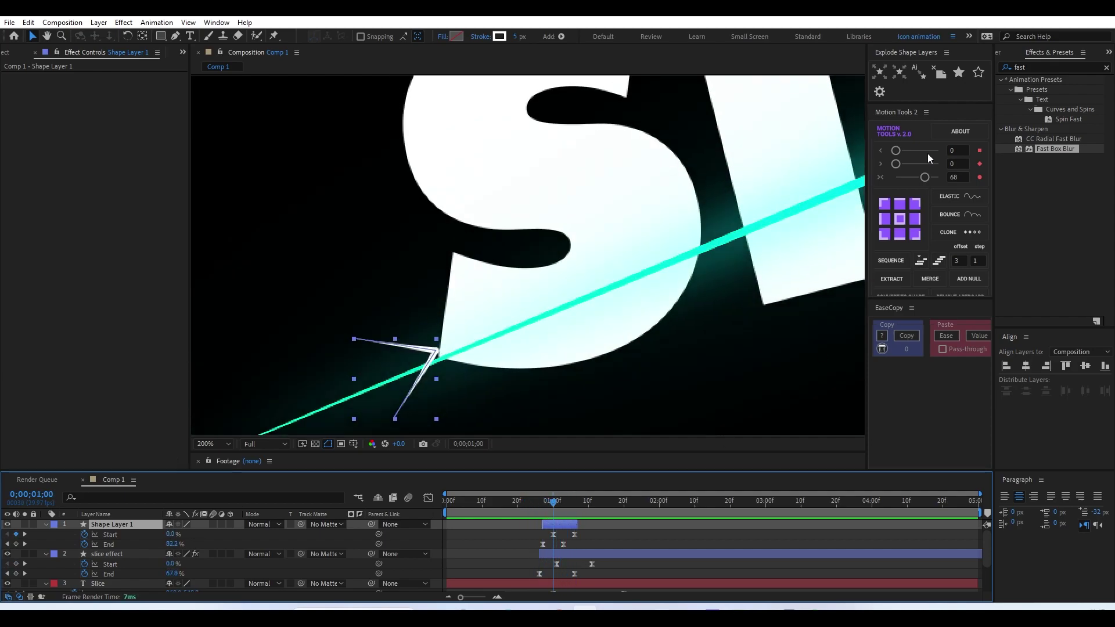
# - Apply the Glow effect to Shape Layer 1 with a Glow Radius of 20
pyautogui.doubleClick(1021, 66)
pyautogui.write('glo')
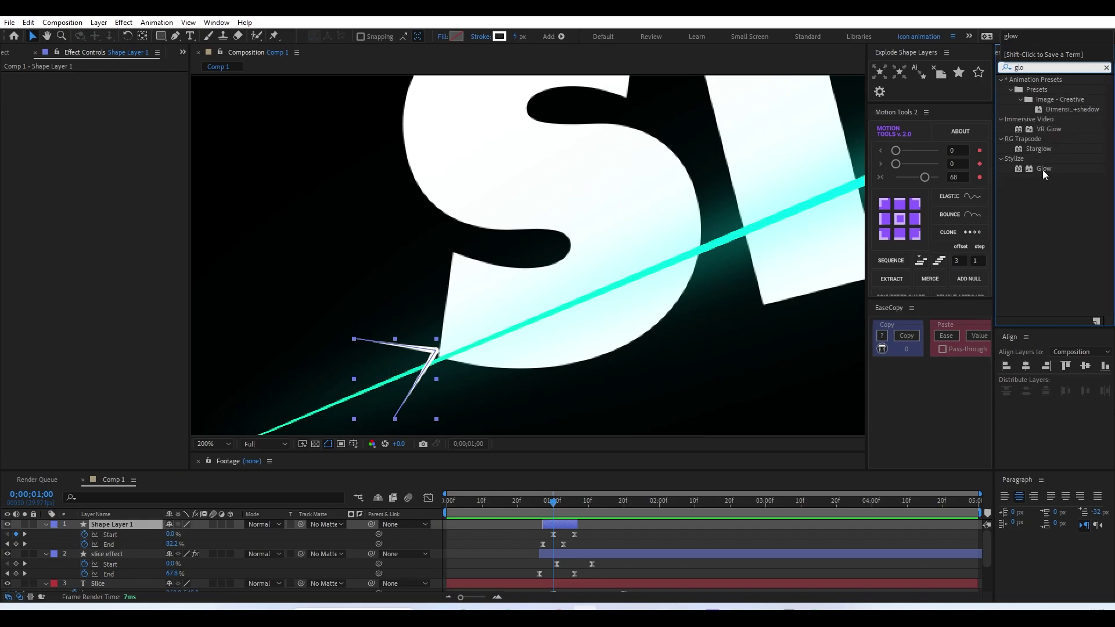
pyautogui.moveTo(1043, 169); pyautogui.dragTo(564, 524)
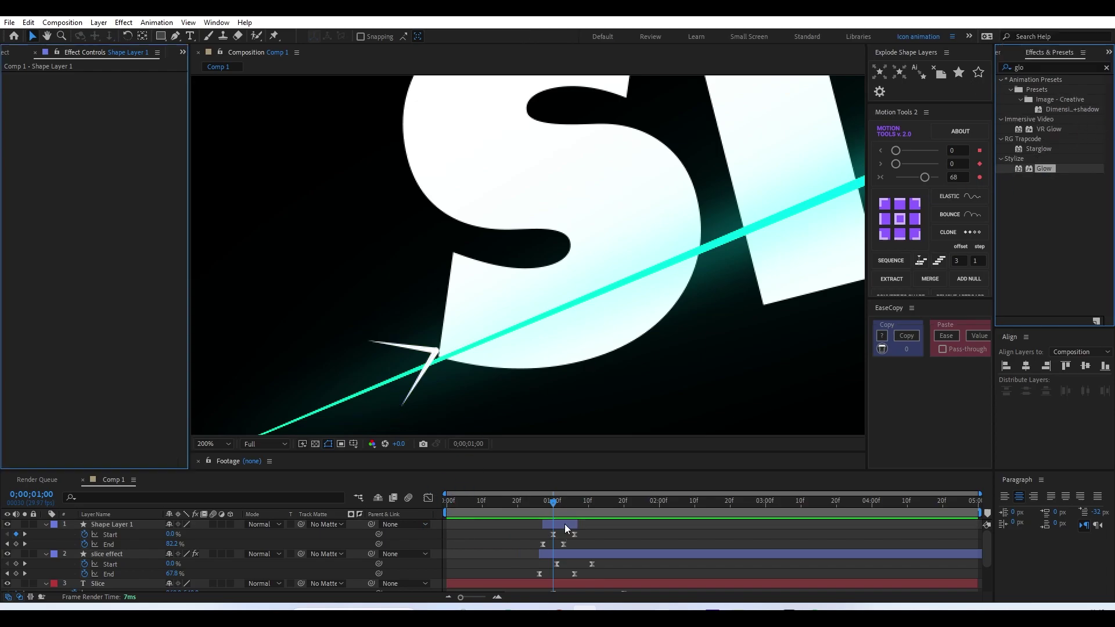
pyautogui.moveTo(111, 106); pyautogui.dragTo(122, 108)
# - Duplicate the Glow effect on Shape Layer 1 and set the first Glow's radius to 51
pyautogui.hotkey('ctrl', 'd')
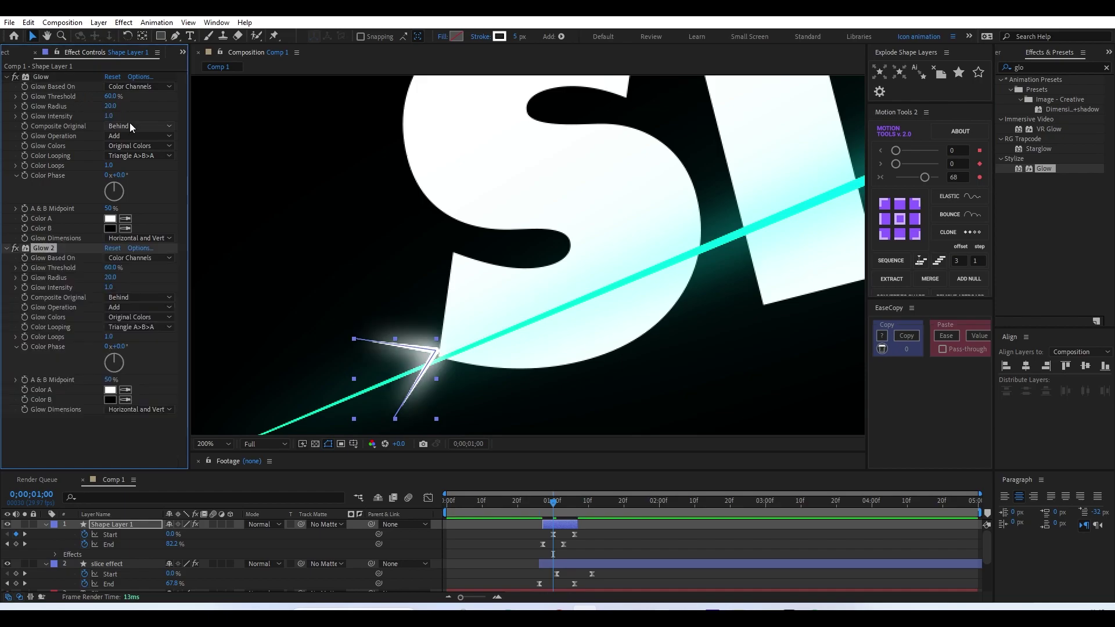
pyautogui.moveTo(113, 108); pyautogui.dragTo(127, 112)
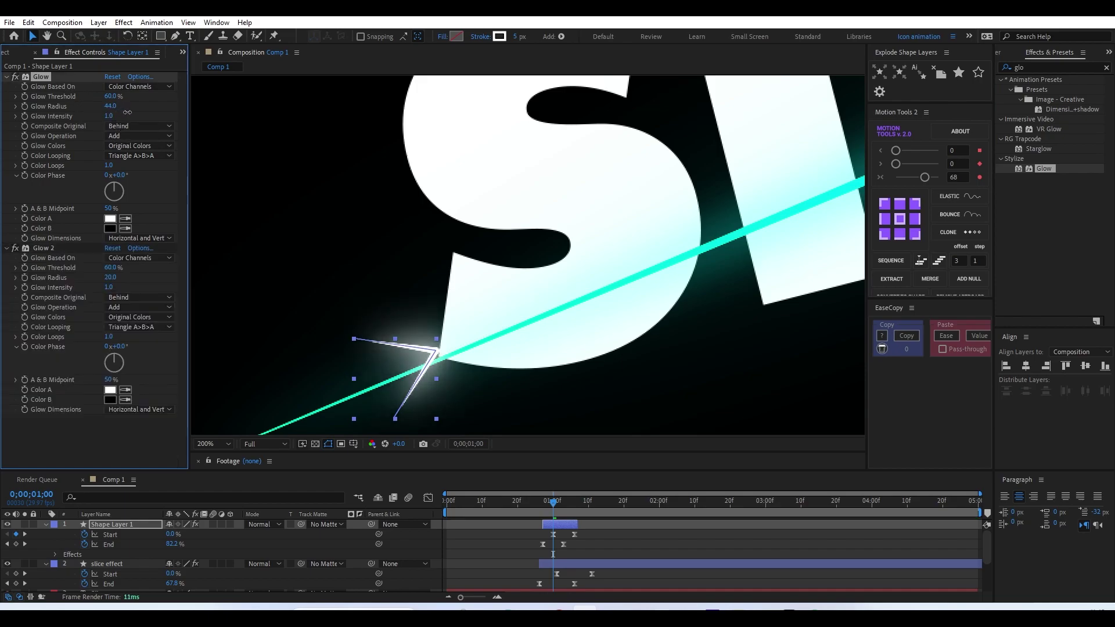
pyautogui.click(459, 532)
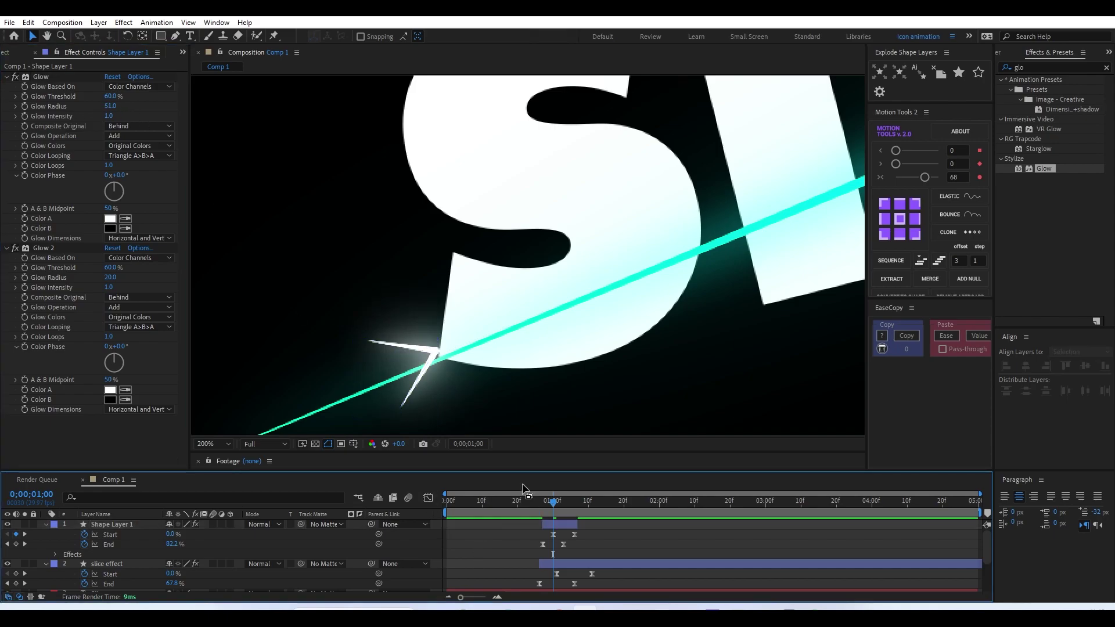
pyautogui.press('u')
pyautogui.scroll(-3, 592, 282)
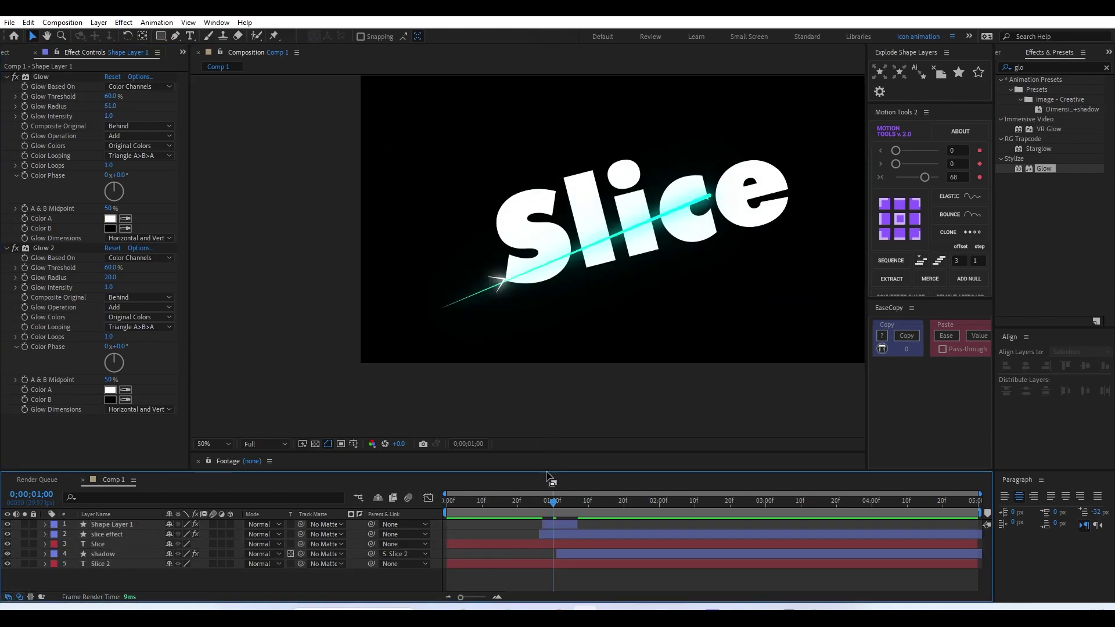
# - Centre Shape Layer 1's anchor point on the spark lines and nudge the spark at the S's lower-left tip
pyautogui.click(556, 523)
pyautogui.scroll(2, 531, 353)
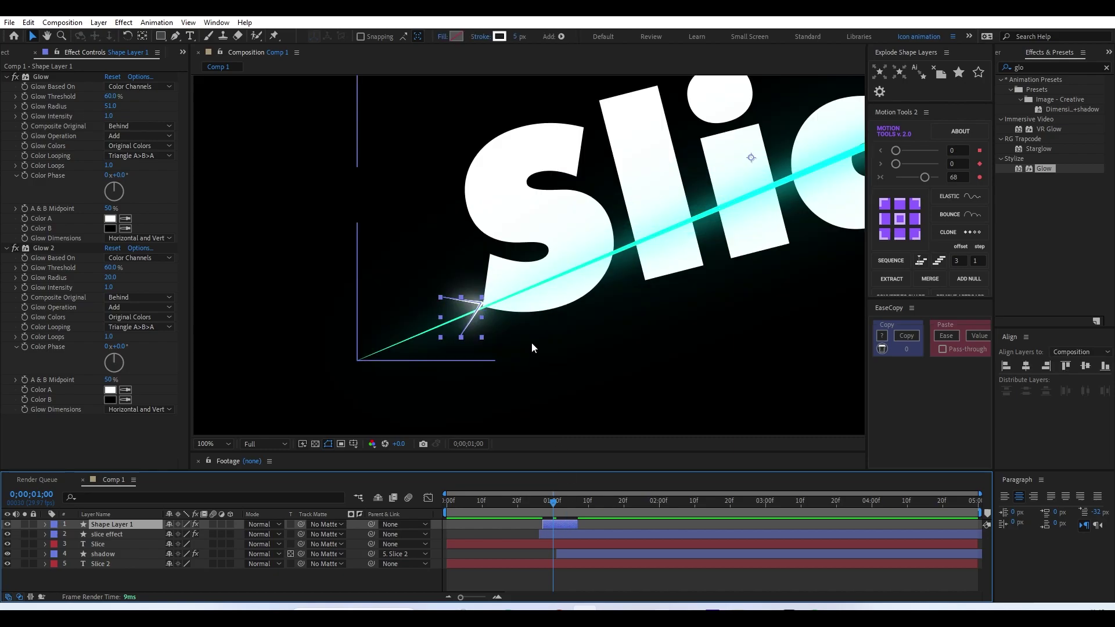
pyautogui.click(143, 36)
pyautogui.hotkey('ctrl', 'alt', 'Home')
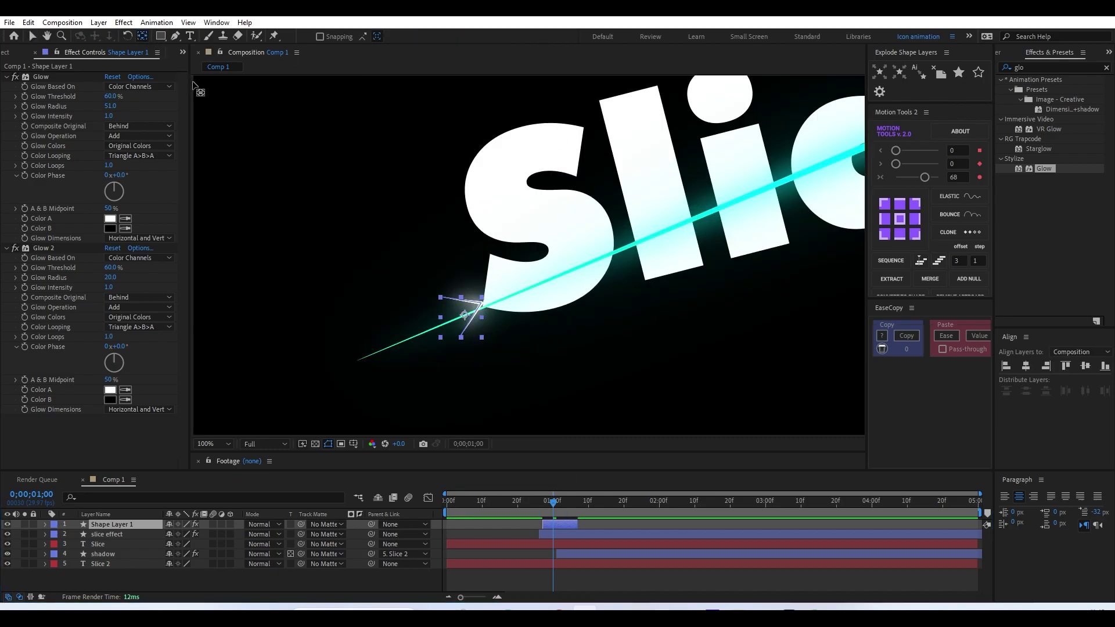
pyautogui.press('v')
pyautogui.moveTo(465, 316); pyautogui.dragTo(444, 385)
pyautogui.scroll(-4, 499, 277)
pyautogui.scroll(2, 524, 310)
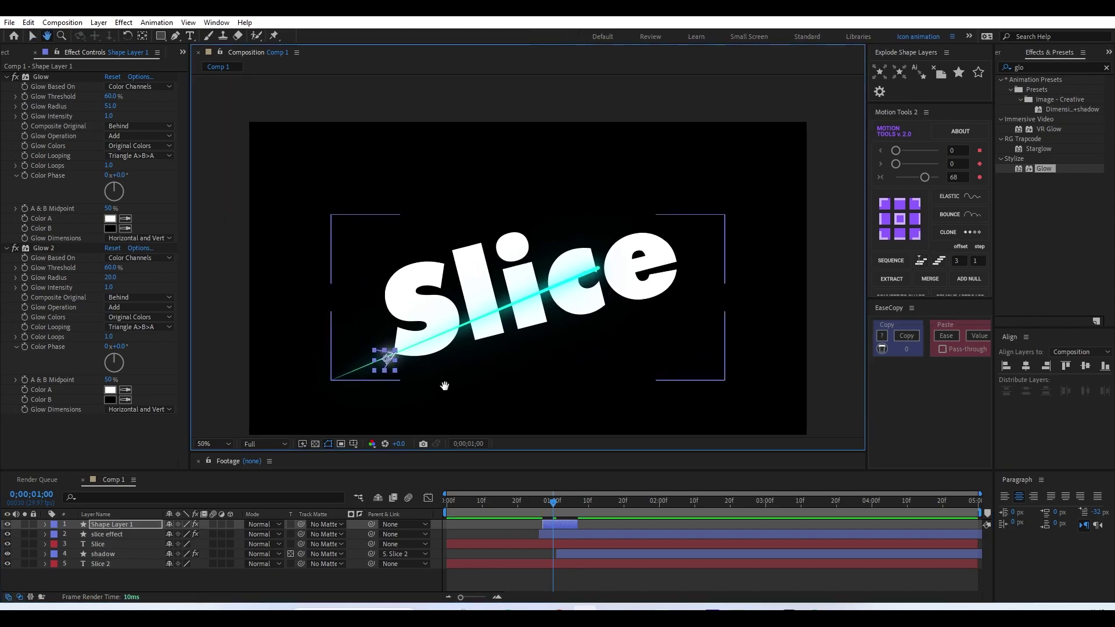
# - Preview the animation and shift Shape Layer 1 about two frames earlier in the timeline
pyautogui.click(555, 157)
pyautogui.moveTo(651, 182); pyautogui.dragTo(650, 176)
pyautogui.press('space')
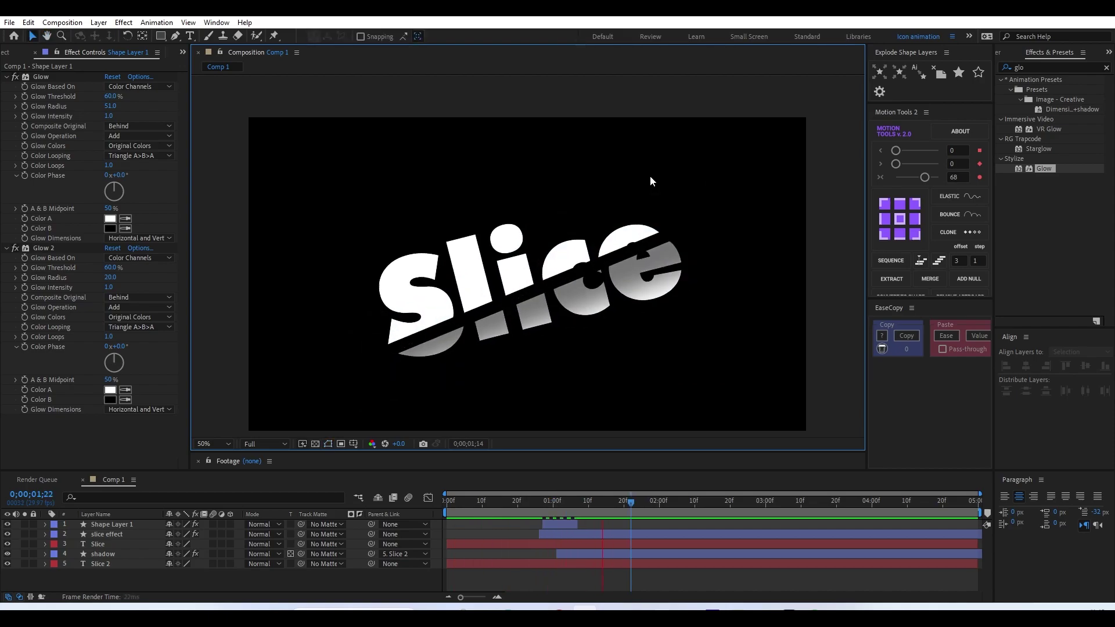
pyautogui.press('space')
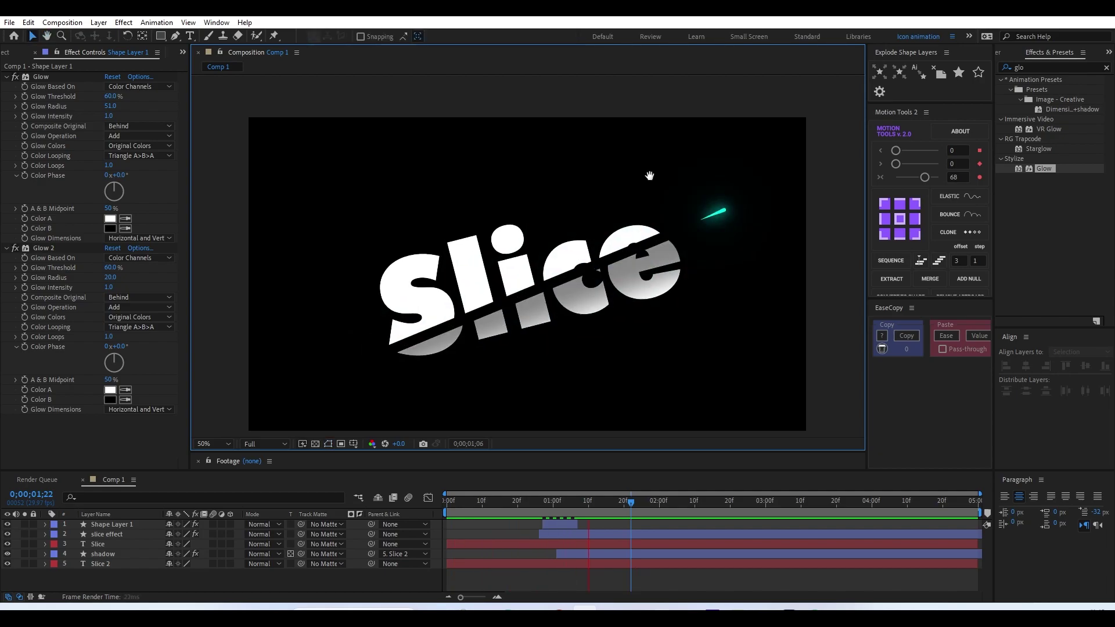
pyautogui.moveTo(585, 510); pyautogui.dragTo(546, 524)
pyautogui.press('space')
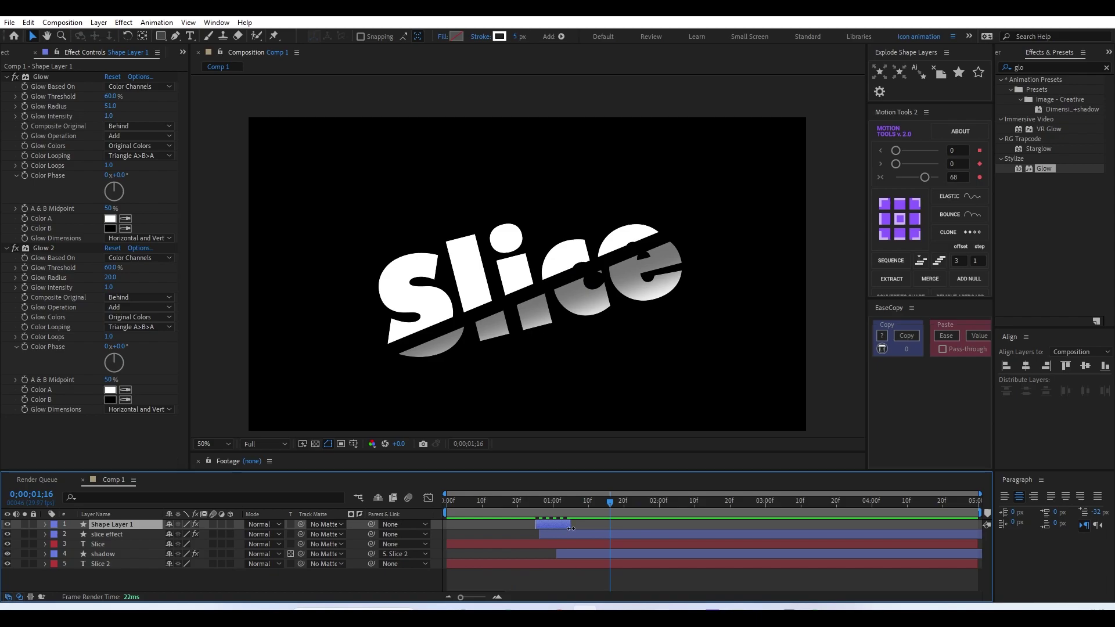
# - Change the stroke colour of Shape Layer 1's spark lines to orange FFA06C and preview the animation
pyautogui.moveTo(567, 500); pyautogui.dragTo(556, 500)
pyautogui.scroll(3, 357, 312)
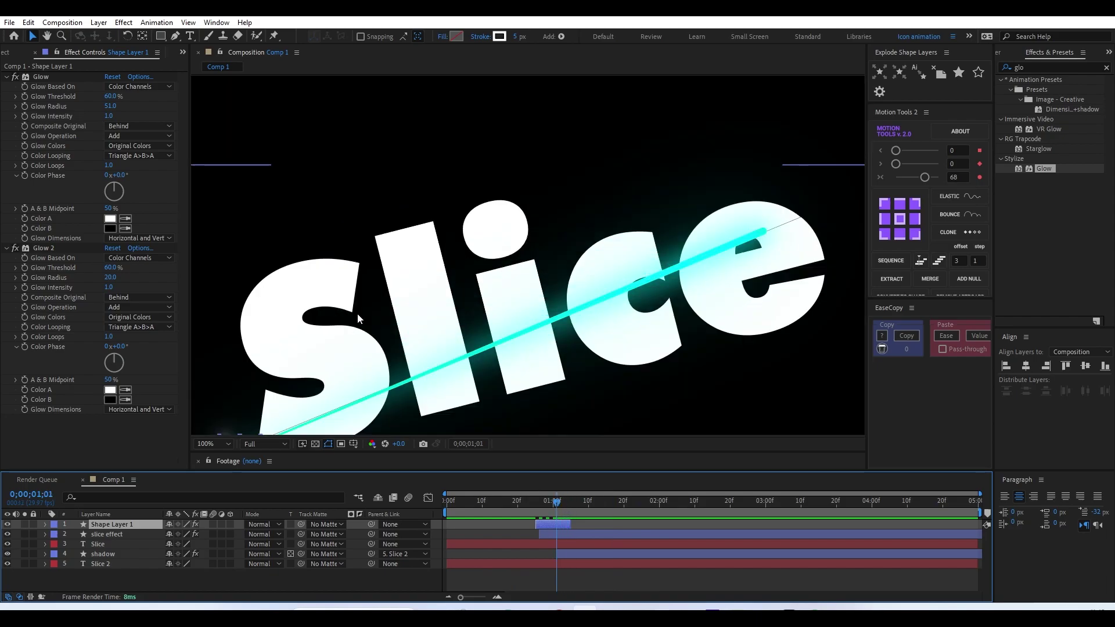
pyautogui.moveTo(559, 299); pyautogui.dragTo(689, 132)
pyautogui.moveTo(557, 244); pyautogui.dragTo(719, 174)
pyautogui.moveTo(544, 320); pyautogui.dragTo(673, 262)
pyautogui.press('pageup')
pyautogui.press('pageup')
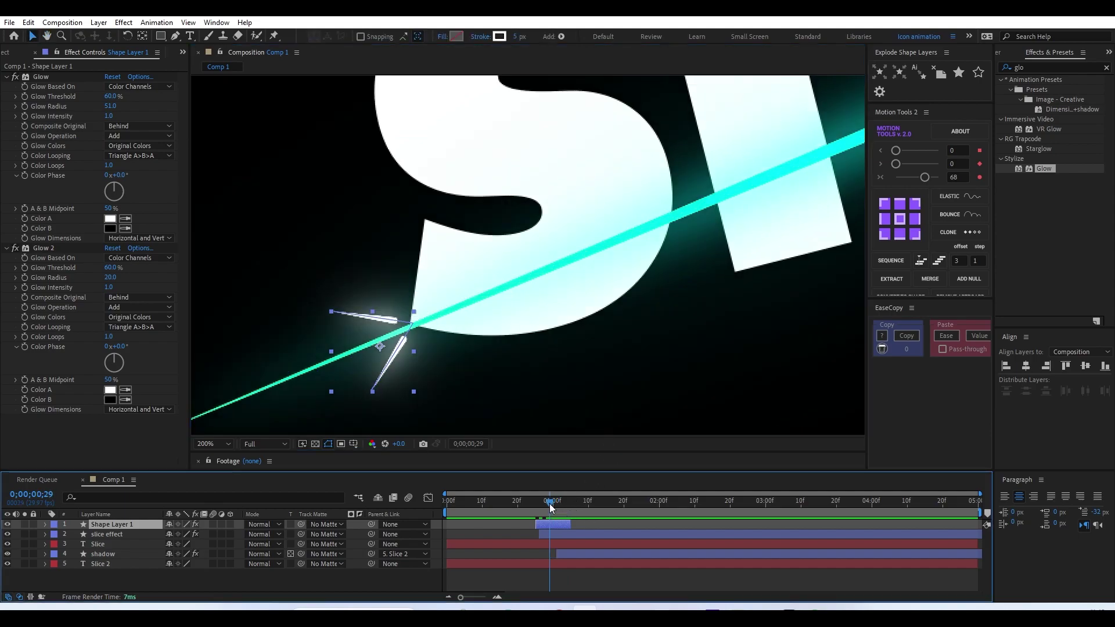
pyautogui.click(502, 39)
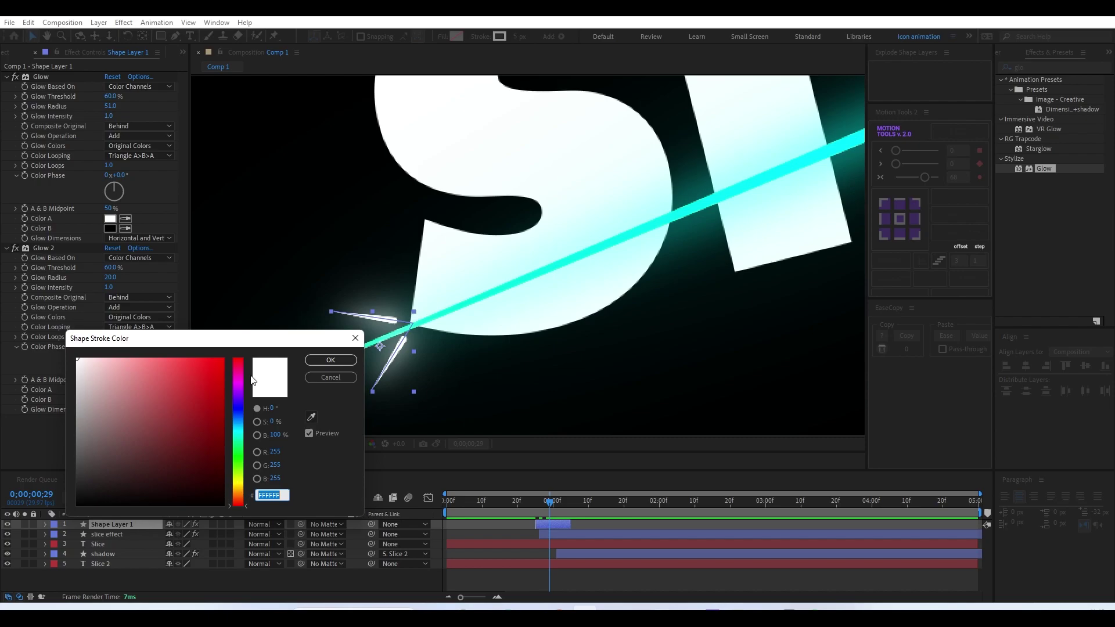
pyautogui.moveTo(237, 488); pyautogui.dragTo(239, 497)
pyautogui.moveTo(213, 449)
pyautogui.mouseDown()
pyautogui.moveTo(199, 391)
pyautogui.moveTo(236, 324)
pyautogui.moveTo(167, 305)
pyautogui.mouseUp()
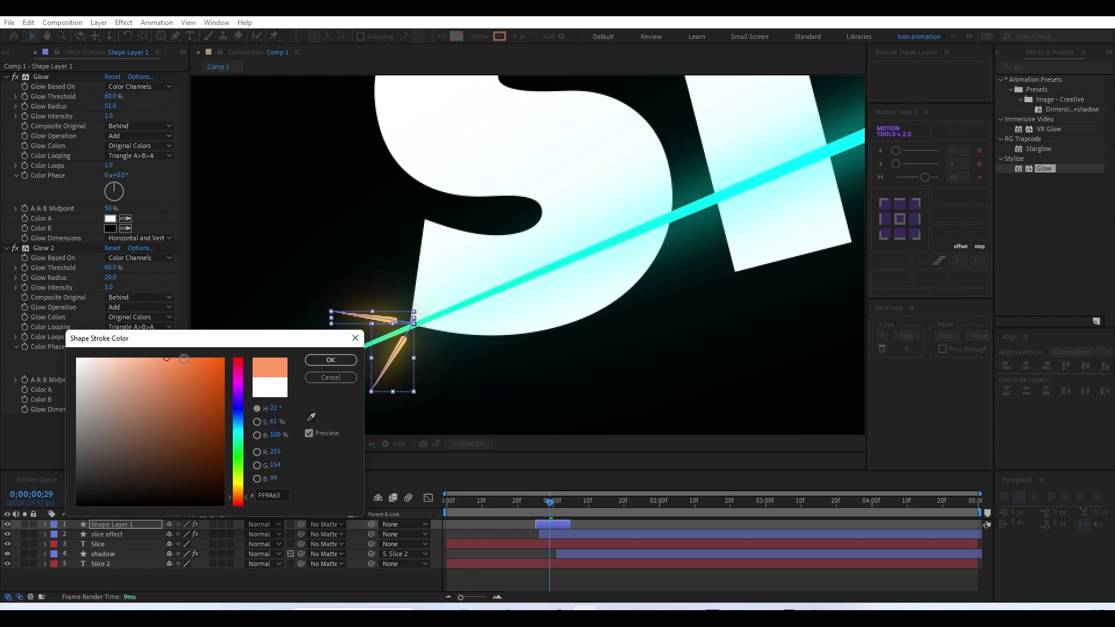
pyautogui.moveTo(187, 359); pyautogui.dragTo(160, 355)
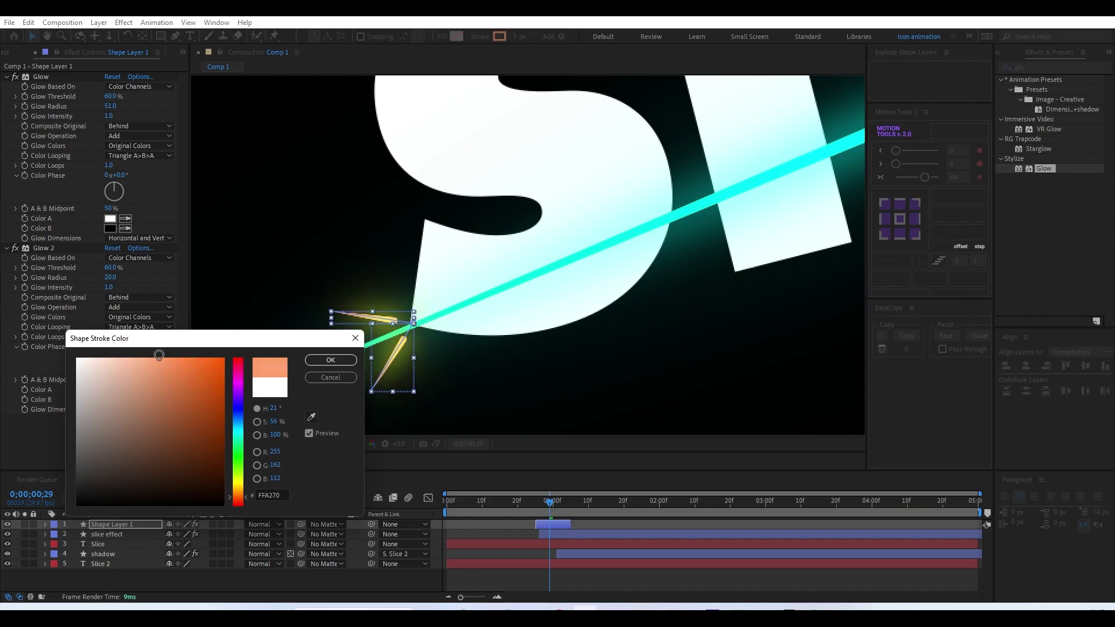
pyautogui.click(331, 360)
pyautogui.scroll(-2, 446, 200)
pyautogui.moveTo(536, 319); pyautogui.dragTo(425, 353)
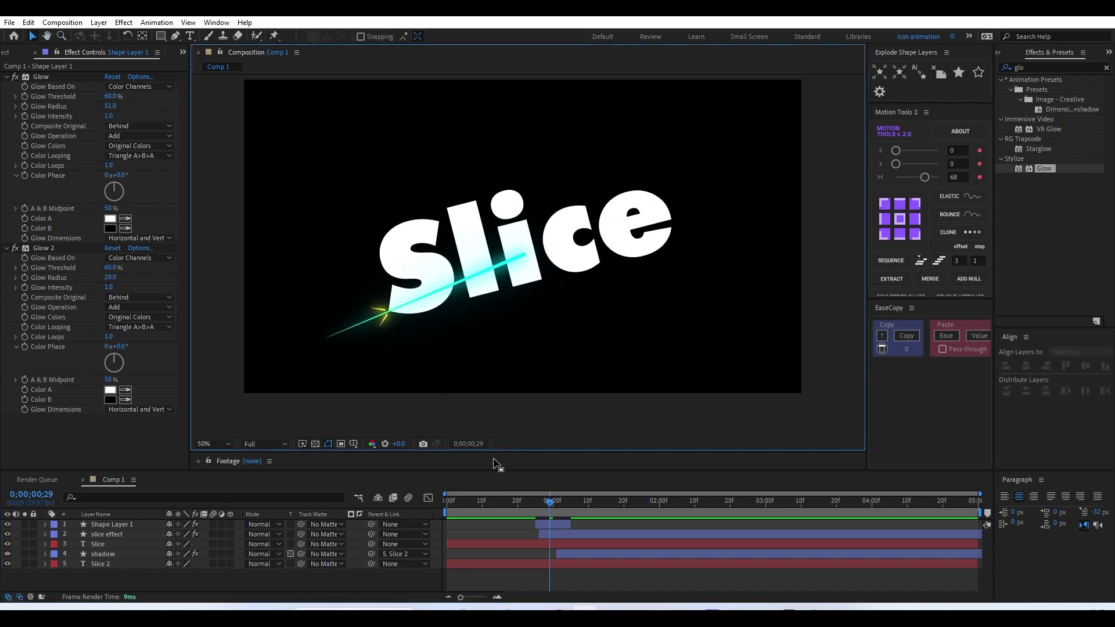
pyautogui.press('space')
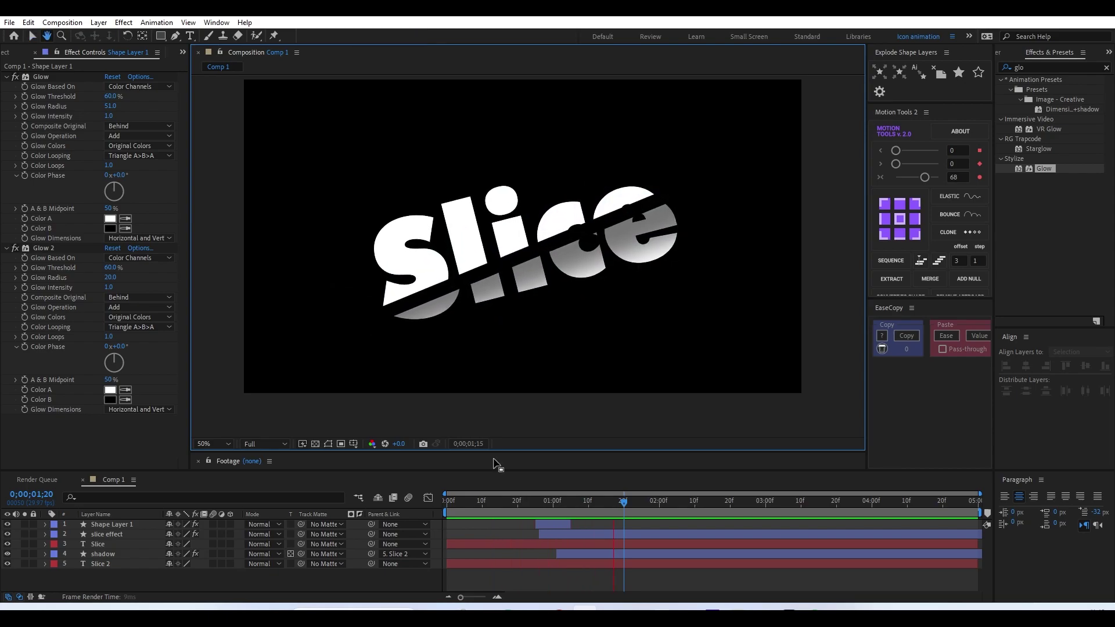
# - Duplicate Shape Layer 1 and shift the copy in time so it starts at 0;00;01;03
pyautogui.click(587, 509)
pyautogui.moveTo(587, 510); pyautogui.dragTo(565, 513)
pyautogui.click(551, 525)
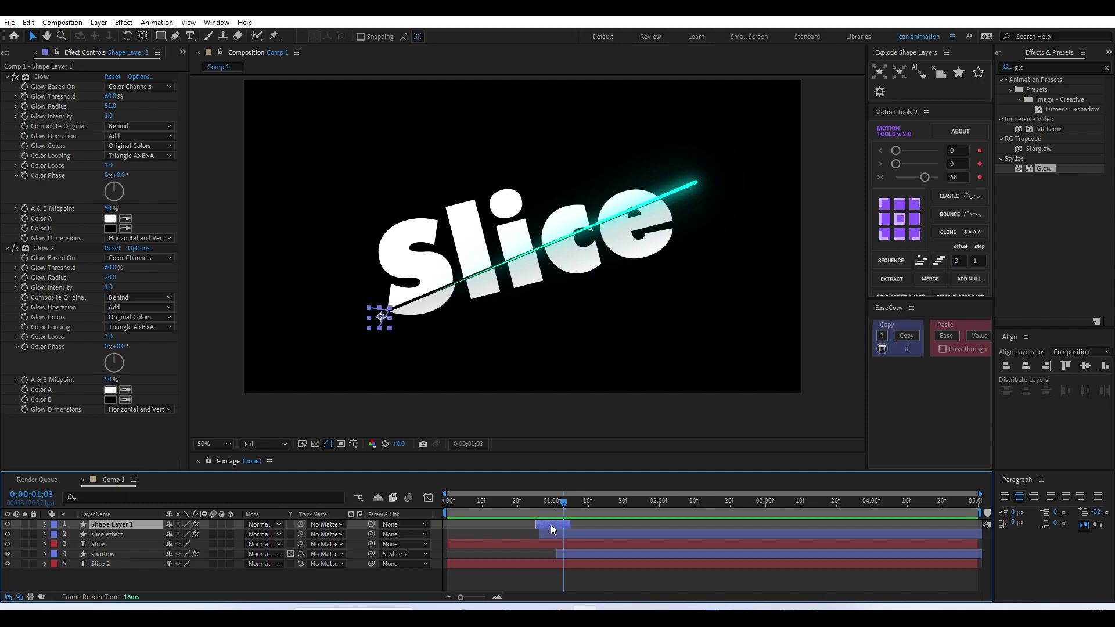
pyautogui.hotkey('ctrl', 'd')
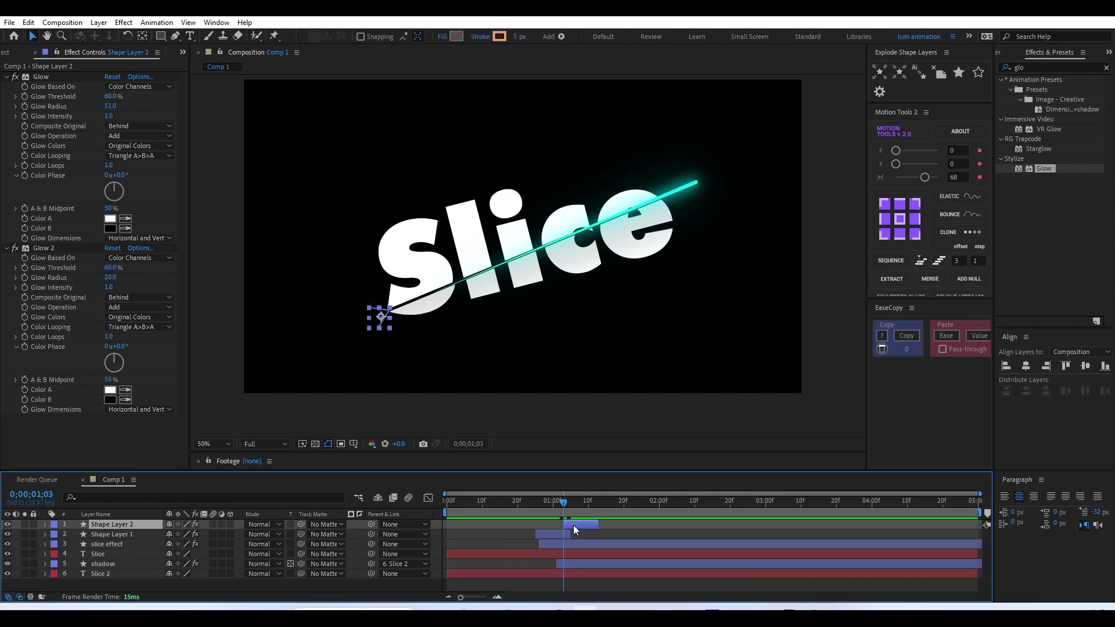
# - Move the duplicated spark to the slice's upper-right end at the e and rotate it so its lines point up and right
pyautogui.click(574, 510)
pyautogui.moveTo(377, 313); pyautogui.dragTo(648, 194)
pyautogui.press('.')
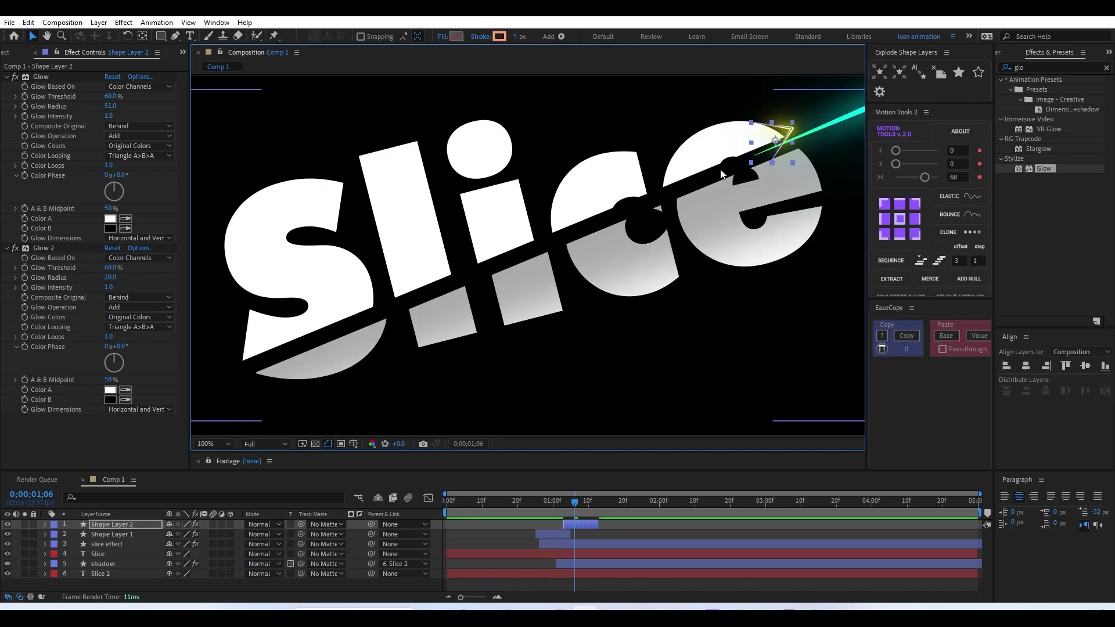
pyautogui.press('.')
pyautogui.press('w')
pyautogui.moveTo(637, 259); pyautogui.dragTo(680, 160)
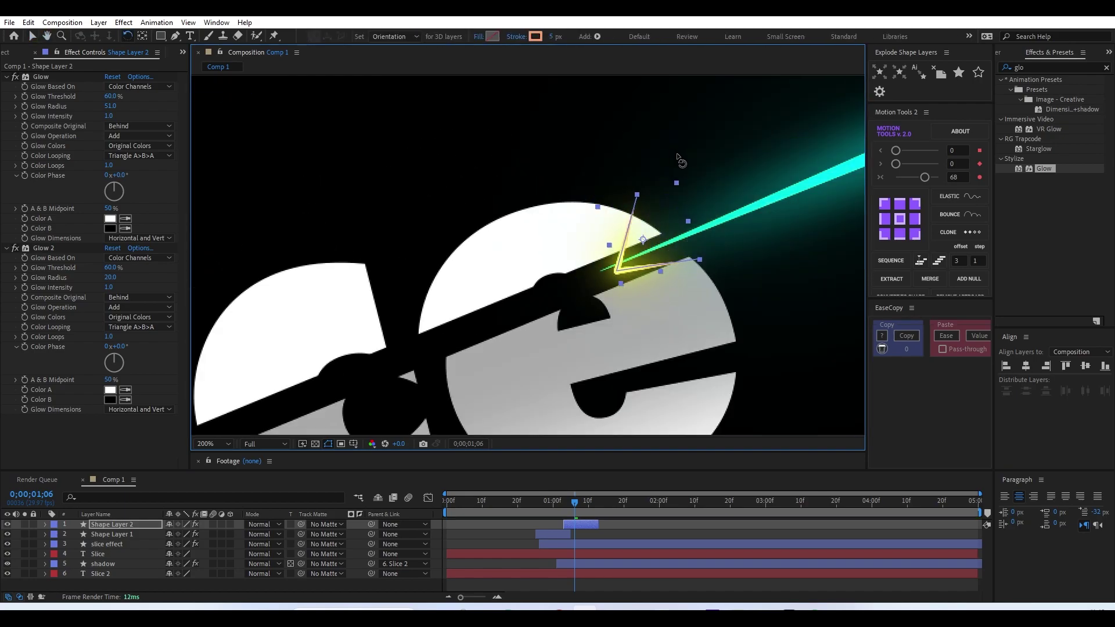
pyautogui.press('v')
pyautogui.moveTo(649, 240); pyautogui.dragTo(711, 206)
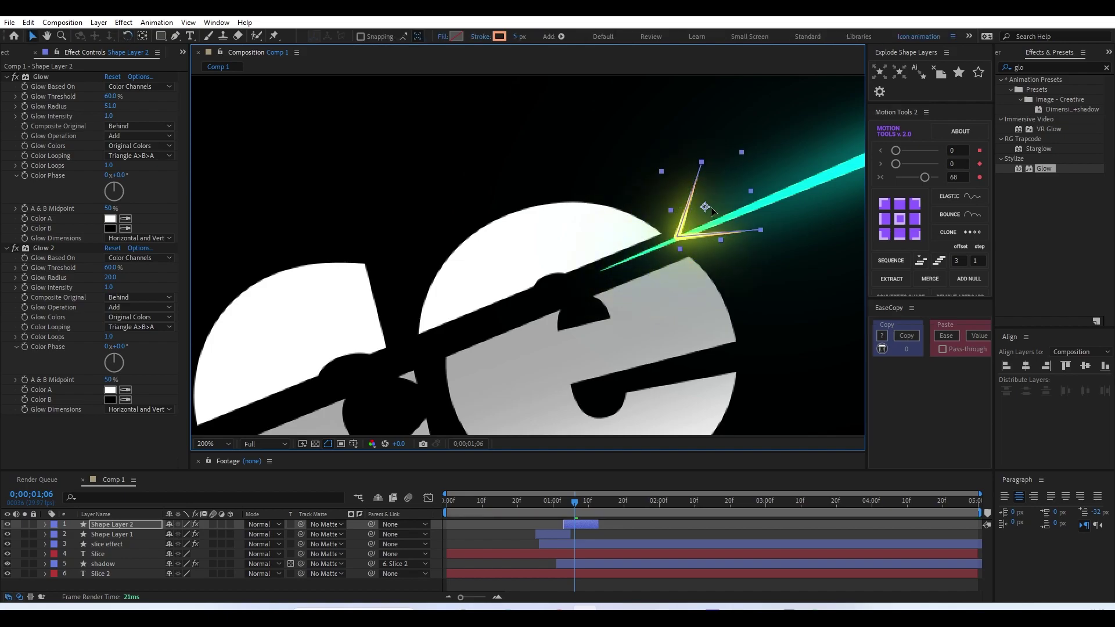
pyautogui.press(',')
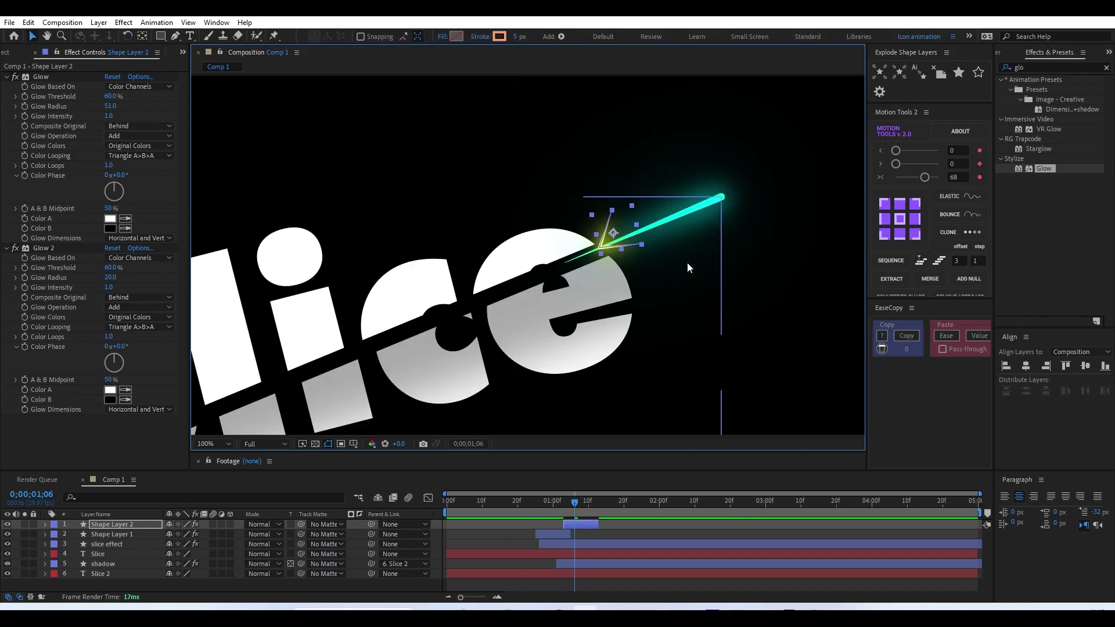
# - Deselect the layer and preview the whole slice animation with both sparks
pyautogui.scroll(-4, 605, 278)
pyautogui.moveTo(604, 277); pyautogui.dragTo(589, 307)
pyautogui.scroll(2, 676, 256)
pyautogui.click(489, 532)
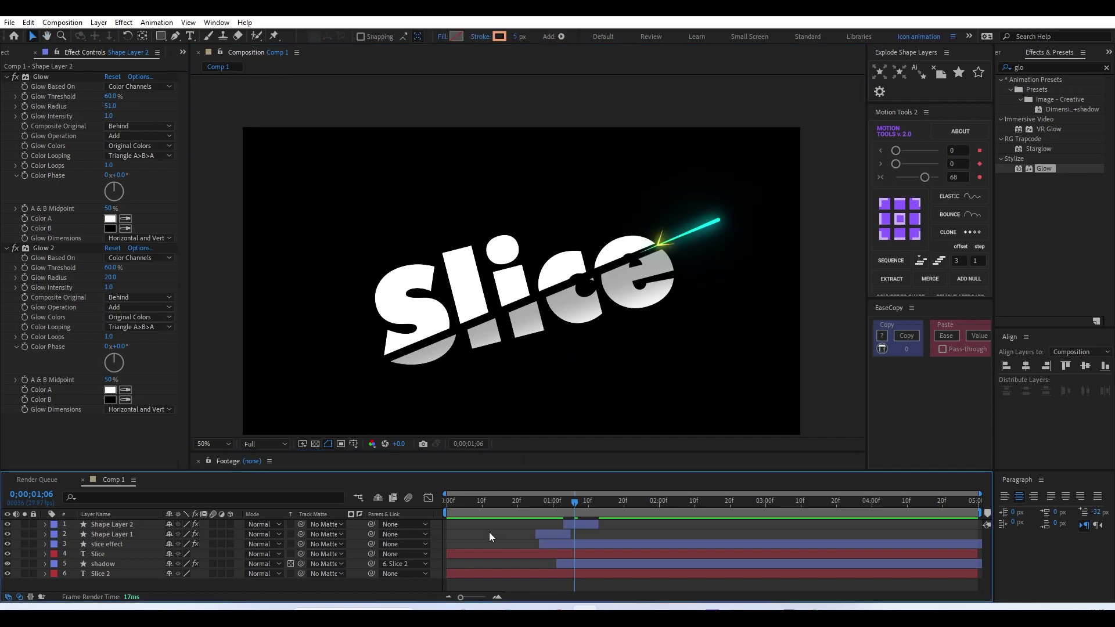
pyautogui.press('space')
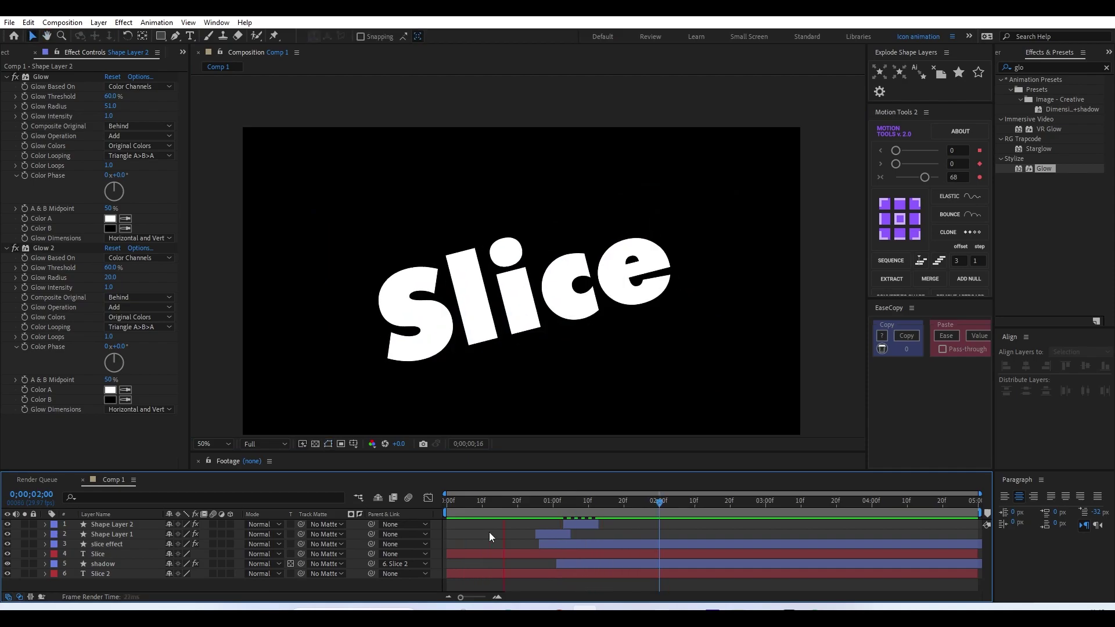
pyautogui.press('space')
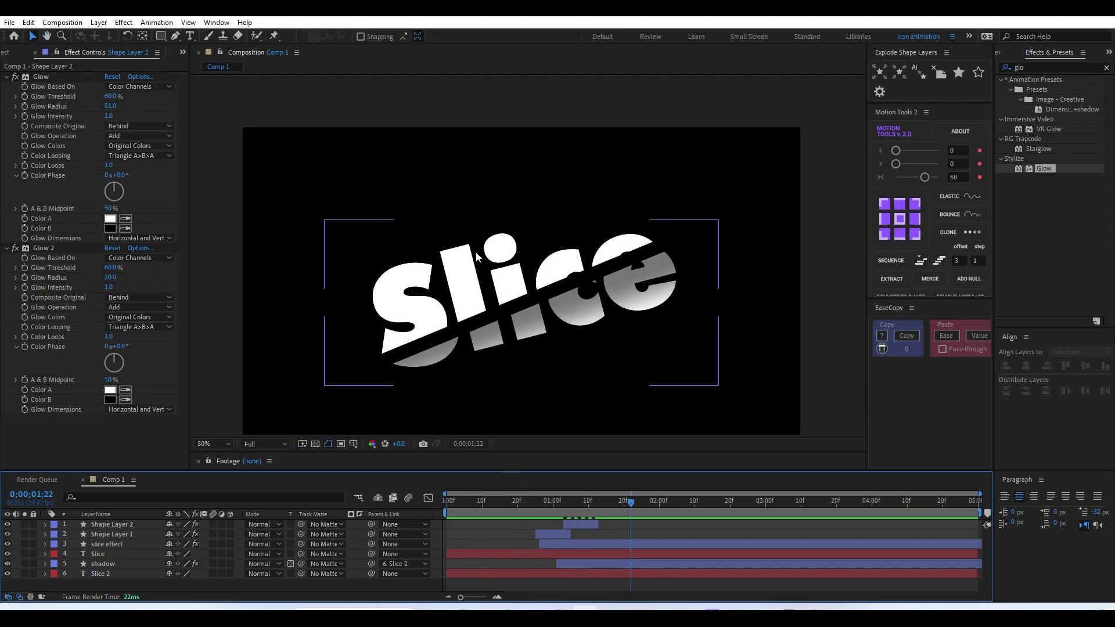
# - End the work area at 0;00;02;00 and trim the composition to the work area
pyautogui.moveTo(624, 504); pyautogui.dragTo(656, 512)
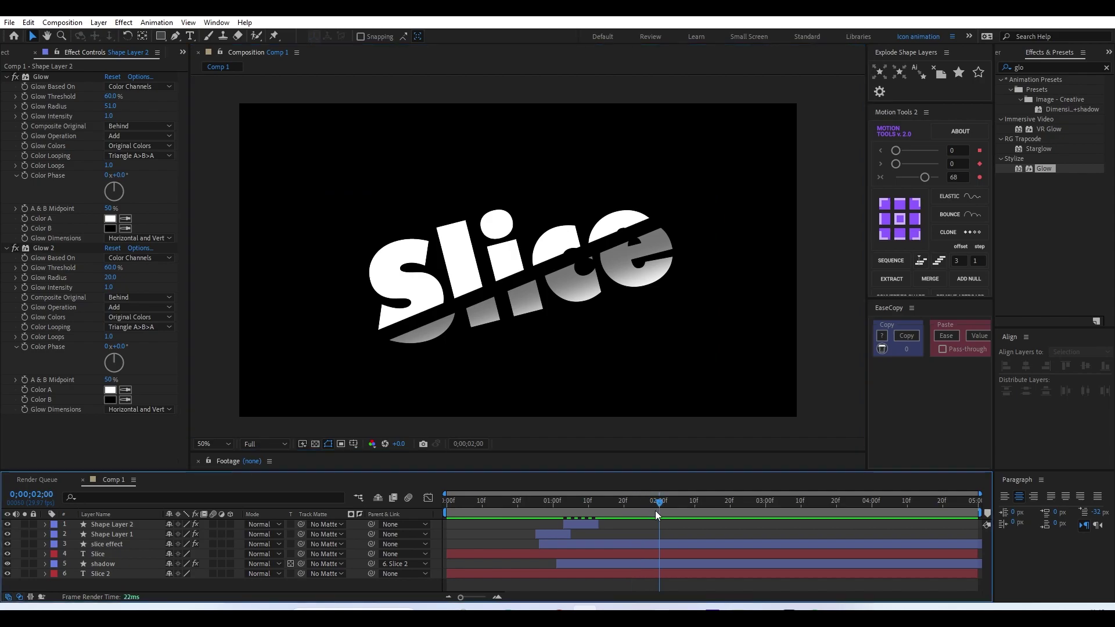
pyautogui.press('n')
pyautogui.rightClick(613, 515)
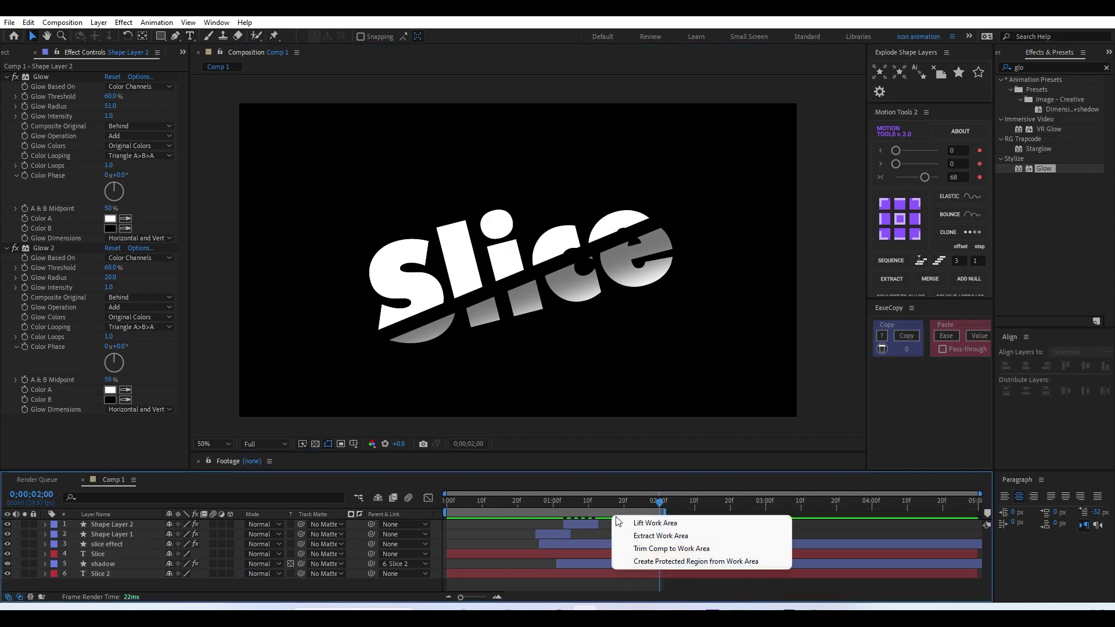
pyautogui.click(672, 546)
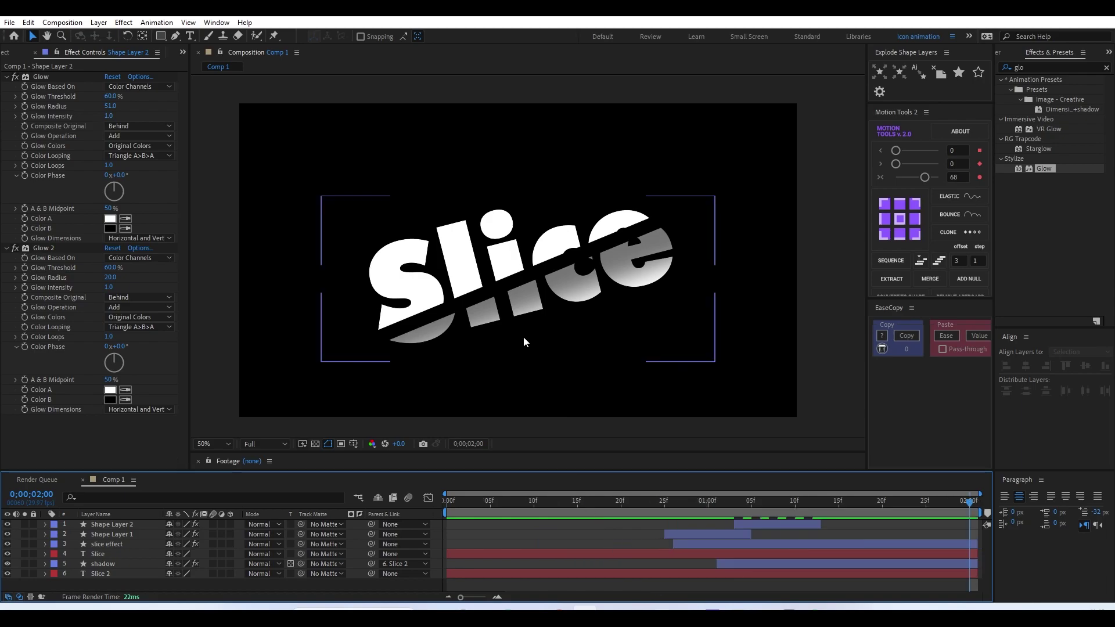
# - Maximize the composition viewer and set its magnification to Fit up to 100% for playback
pyautogui.press('Tab')
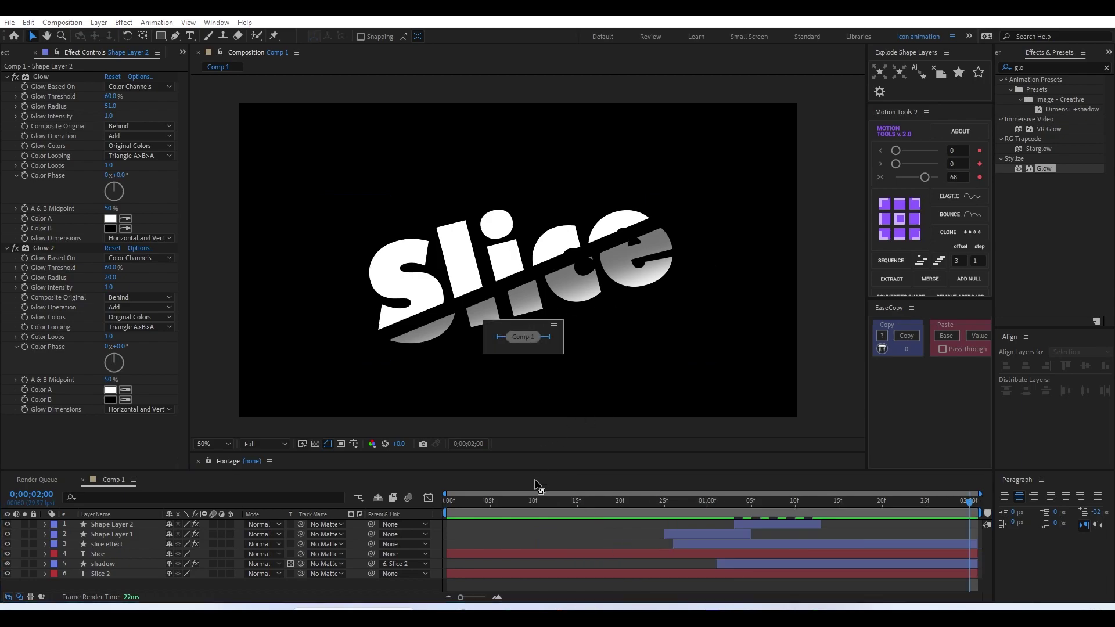
pyautogui.click(519, 538)
pyautogui.press('`')
pyautogui.click(602, 268)
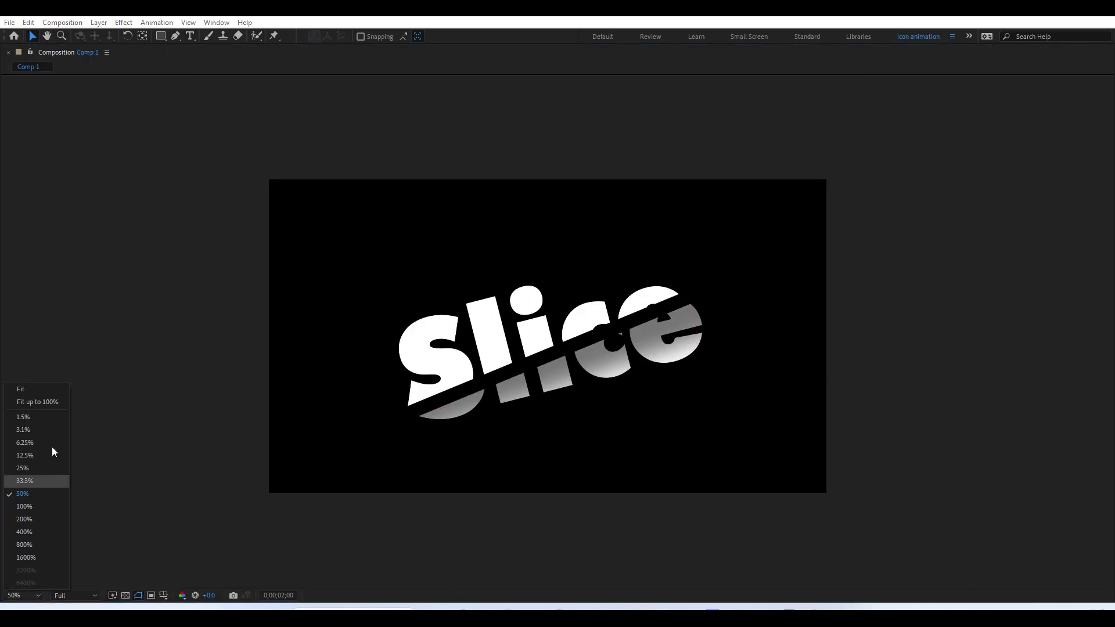
pyautogui.click(41, 398)
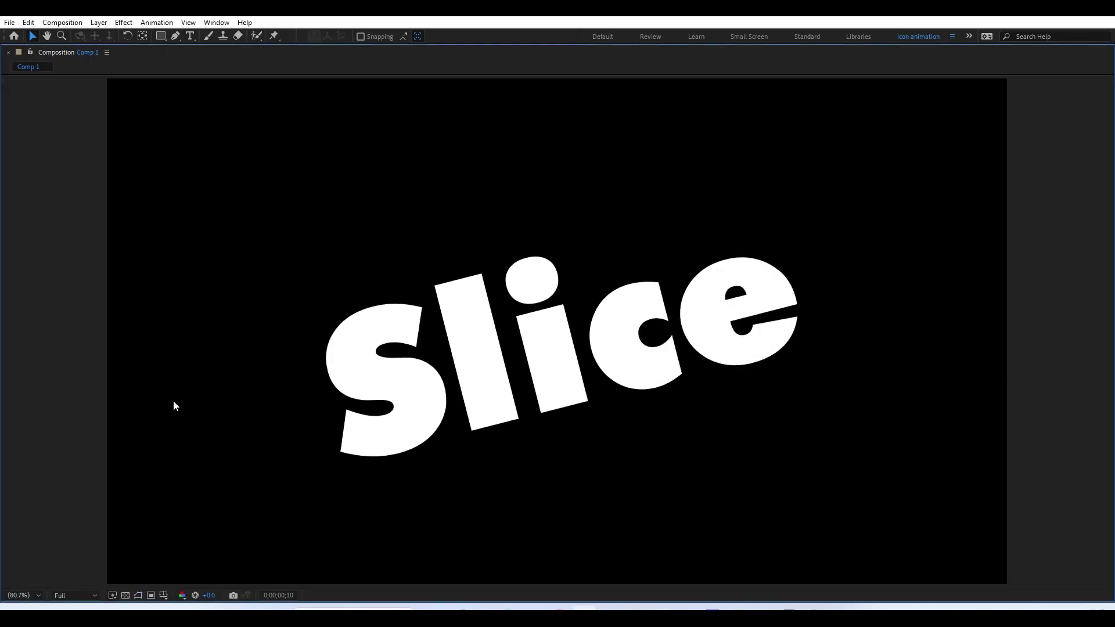